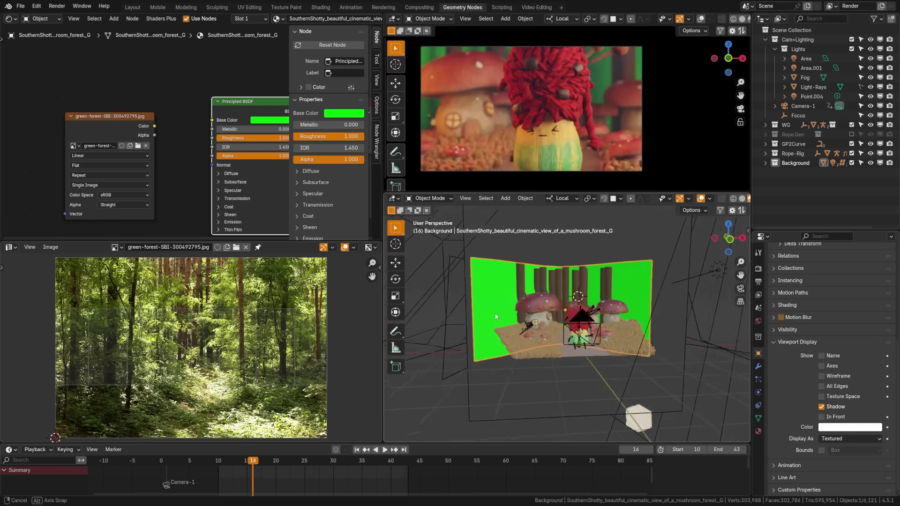
- Orbit the mushroom forest set to a top-down view, then drag from the forest image's Color output
middle_drag(496, 317, 520, 364)
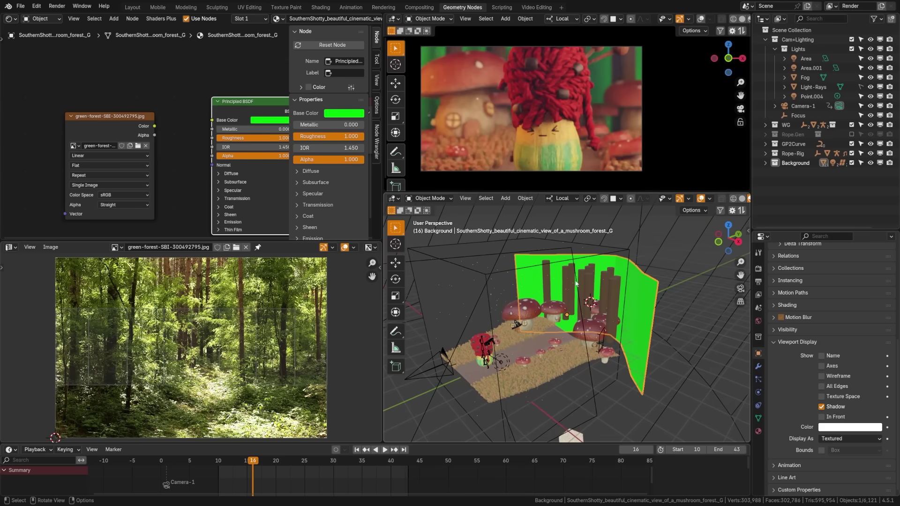
middle_drag(576, 283, 588, 230)
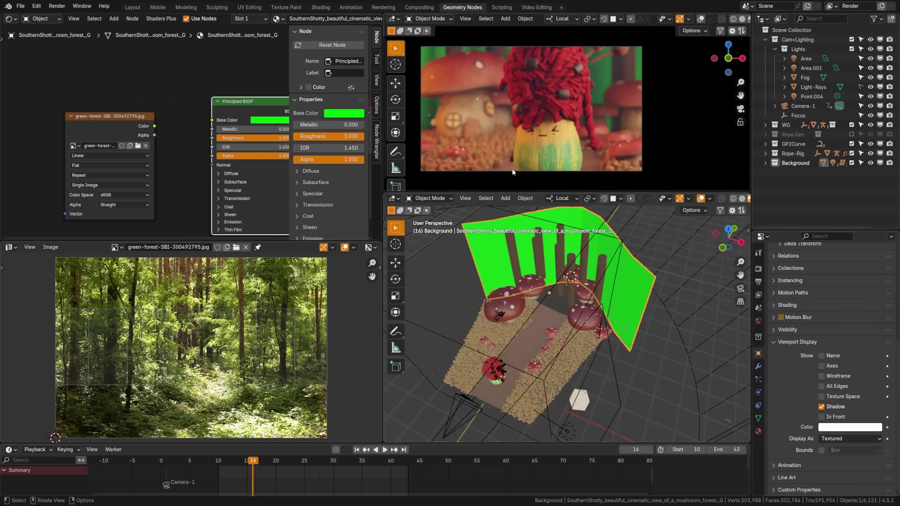
middle_drag(520, 235, 529, 257)
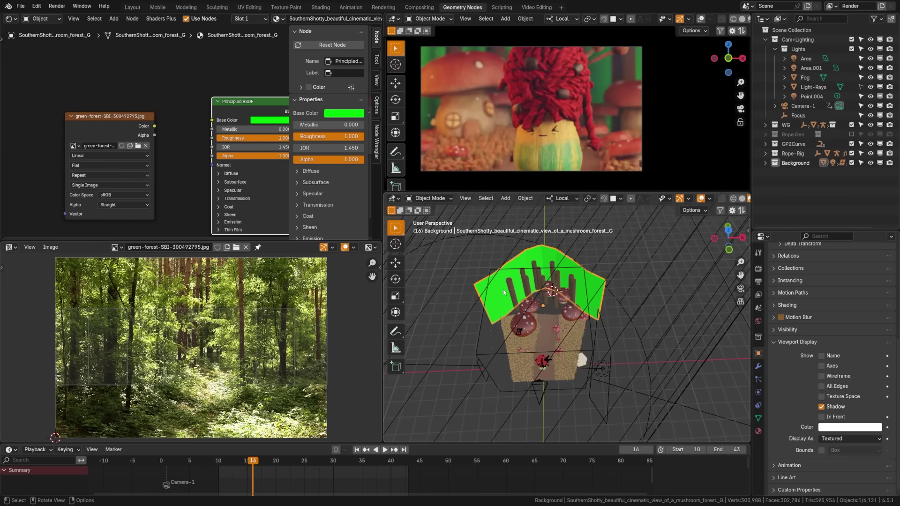
drag(155, 127, 210, 121)
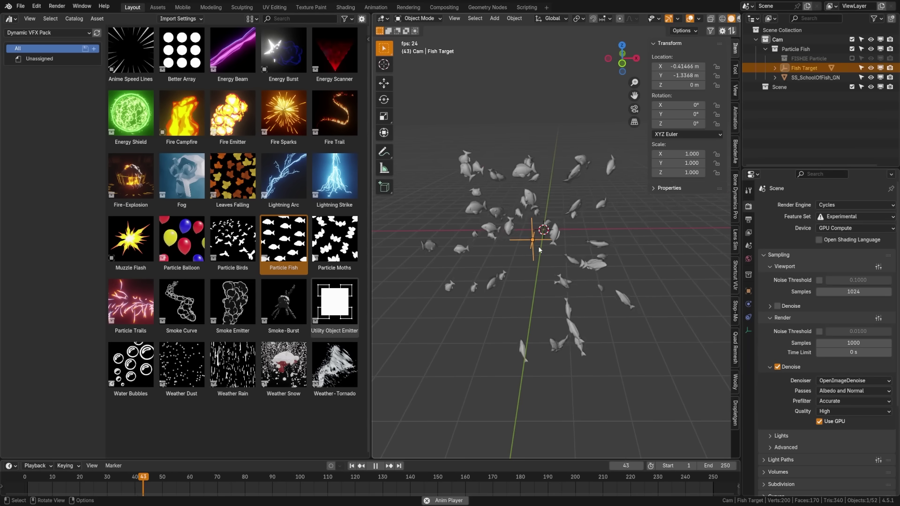
- Grab the Fish Target empty with G to move the fish school
key(g)
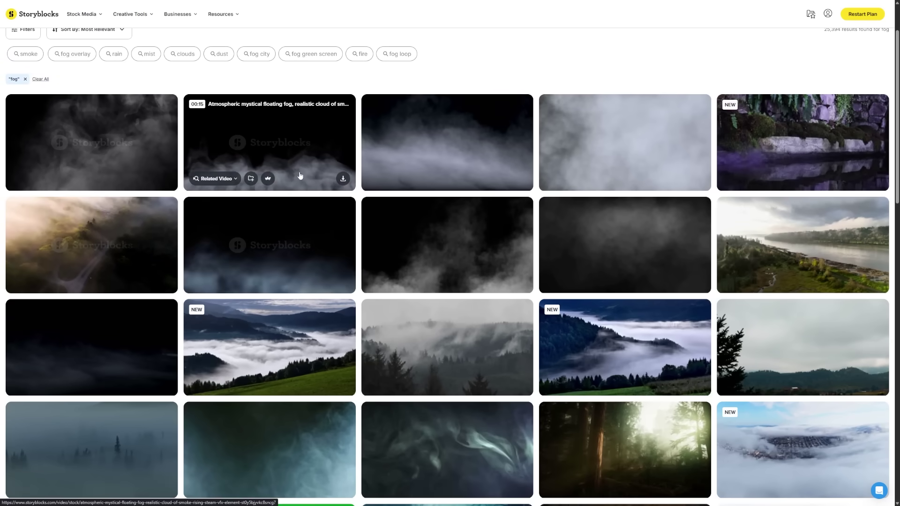
- Scroll through the Storyblocks fog results toward the Steam Fog Wall Loop clip
scroll(321, 235, down, 1)
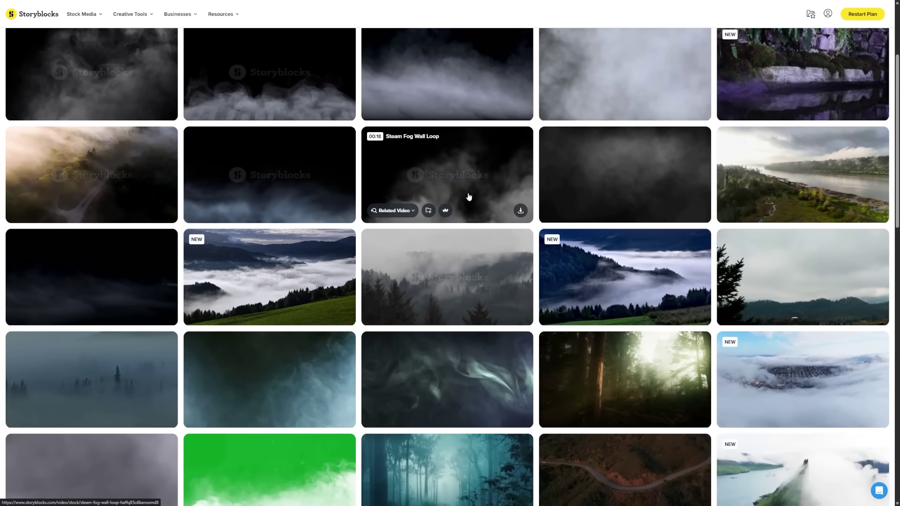
scroll(486, 187, down, 1)
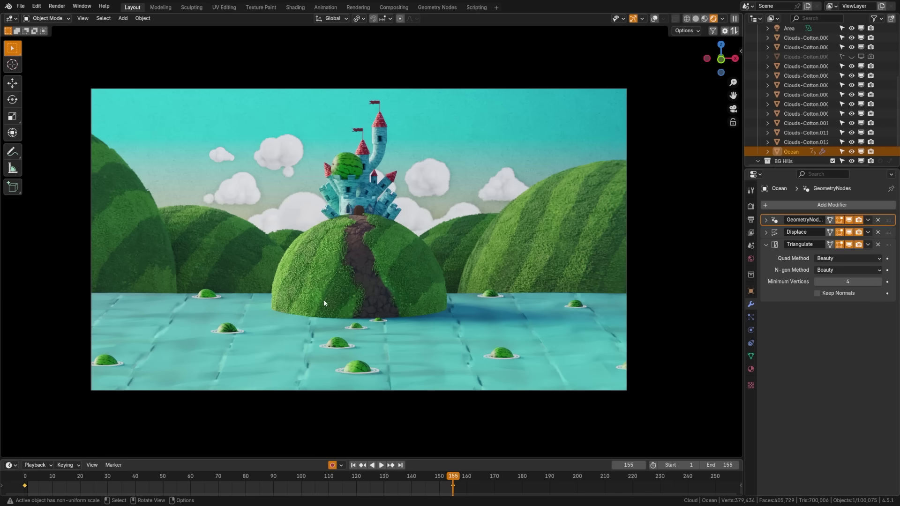
- Orbit out of the camera and zoom to reveal the flat sky plane, then scrub toward frame 74
middle_drag(370, 291, 435, 282)
scroll(380, 284, up, 5)
scroll(393, 272, down, 5)
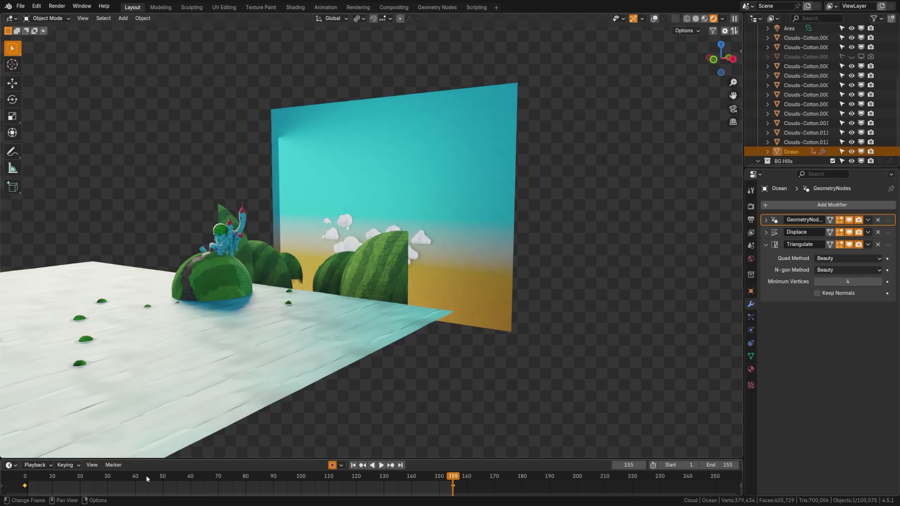
drag(55, 482, 270, 487)
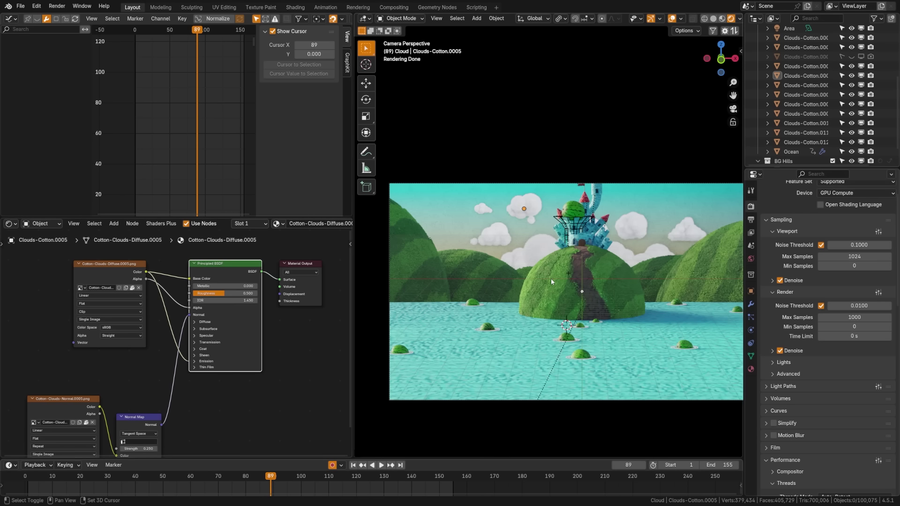
- Shift and zoom the rendered castle camera view to frame the whole shot
shift+middle_drag(551, 279, 559, 307)
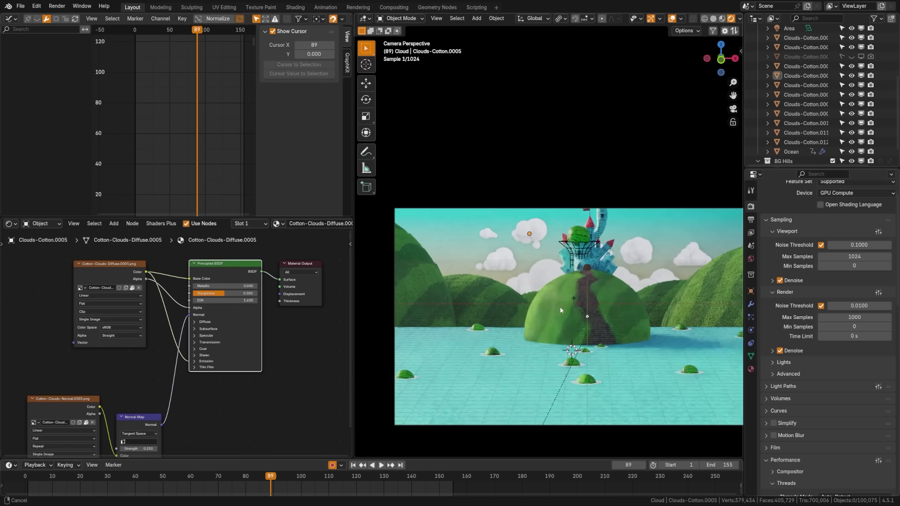
scroll(516, 278, up, 5)
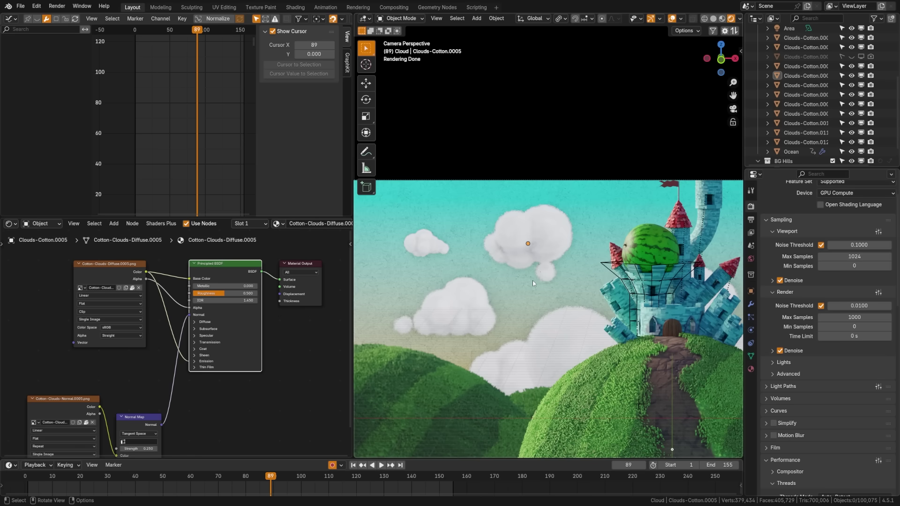
scroll(533, 280, down, 3)
shift+middle_drag(609, 313, 571, 302)
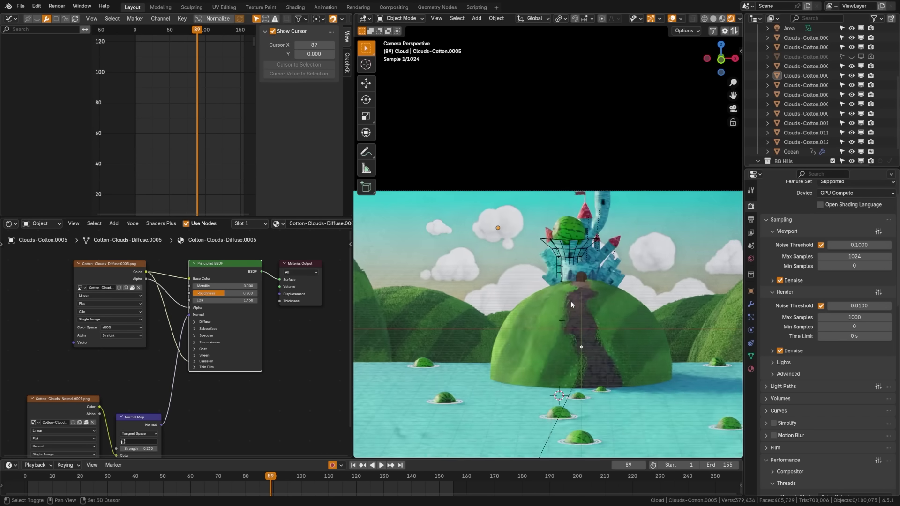
- Isolate one cotton cloud in local view, preview its normal map, and orbit to show it's flat
click(509, 231)
key(KP_Divide)
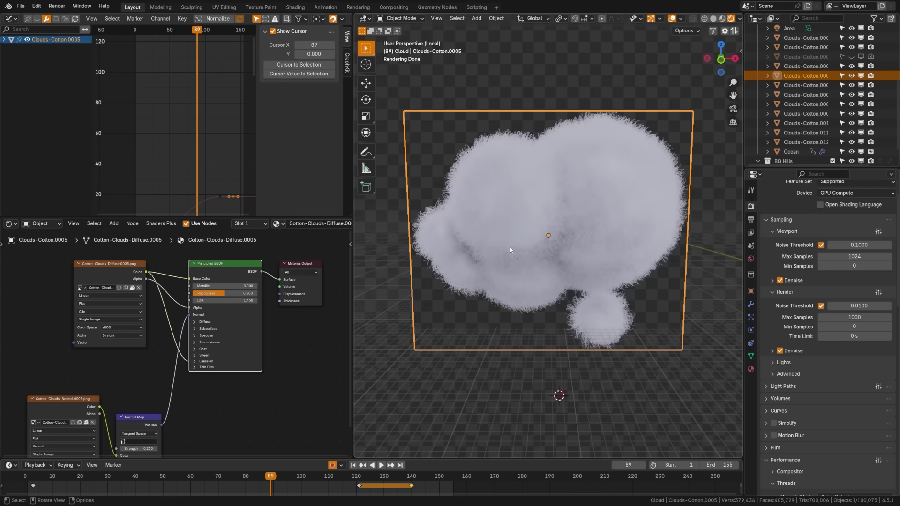
middle_drag(510, 246, 517, 271)
ctrl+shift+click(69, 404)
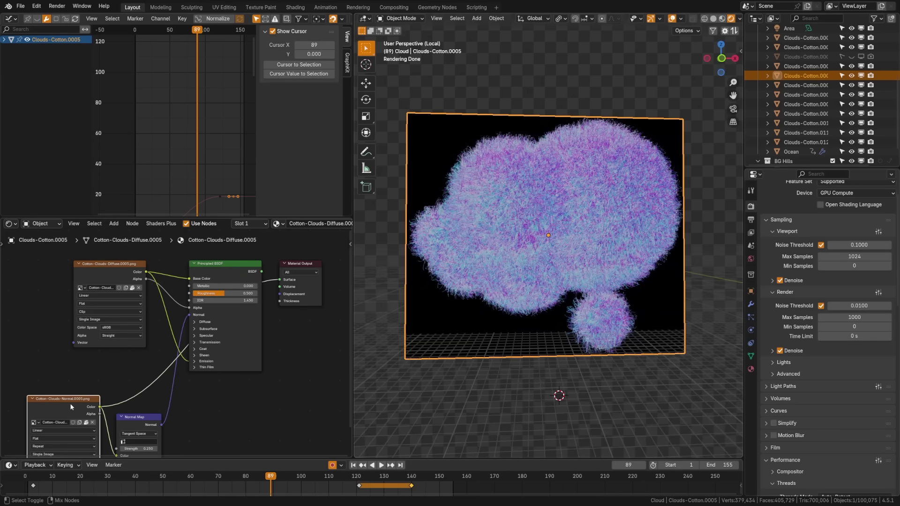
middle_drag(485, 227, 569, 252)
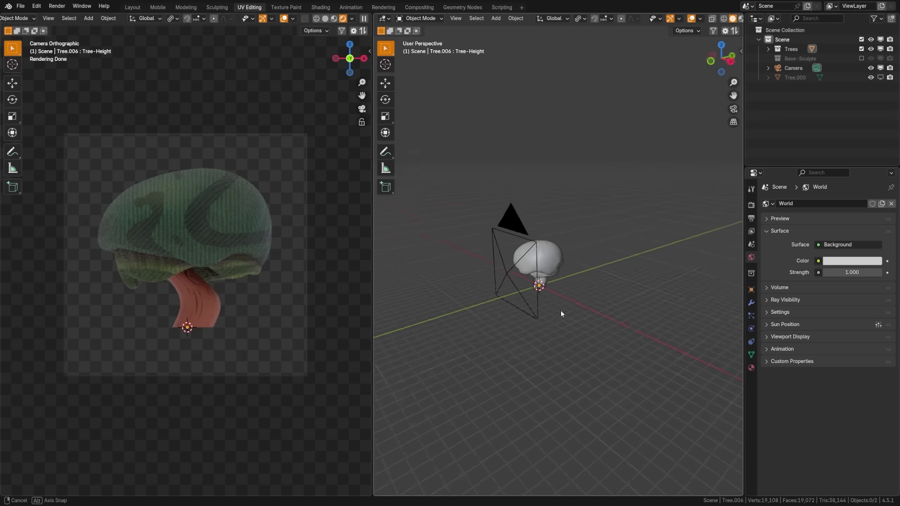
mouse_move(561, 310)
middle_down()
mouse_move(579, 305)
mouse_move(545, 303)
middle_up()
- Select the tree's camera and check its lens settings and the world background colour
scroll(545, 303, up, 5)
mouse_move(584, 338)
middle_down()
mouse_move(524, 314)
mouse_move(550, 324)
mouse_move(524, 345)
mouse_move(596, 335)
middle_up()
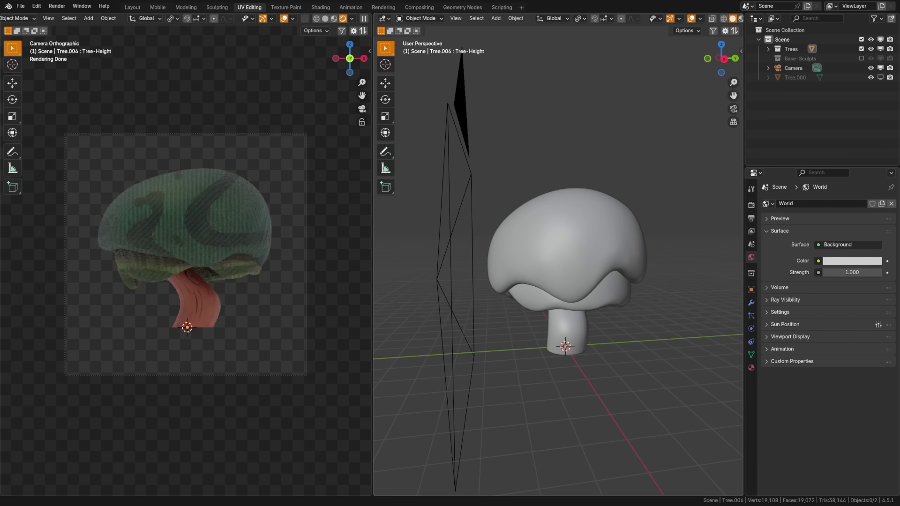
scroll(486, 336, down, 5)
middle_drag(556, 315, 571, 261)
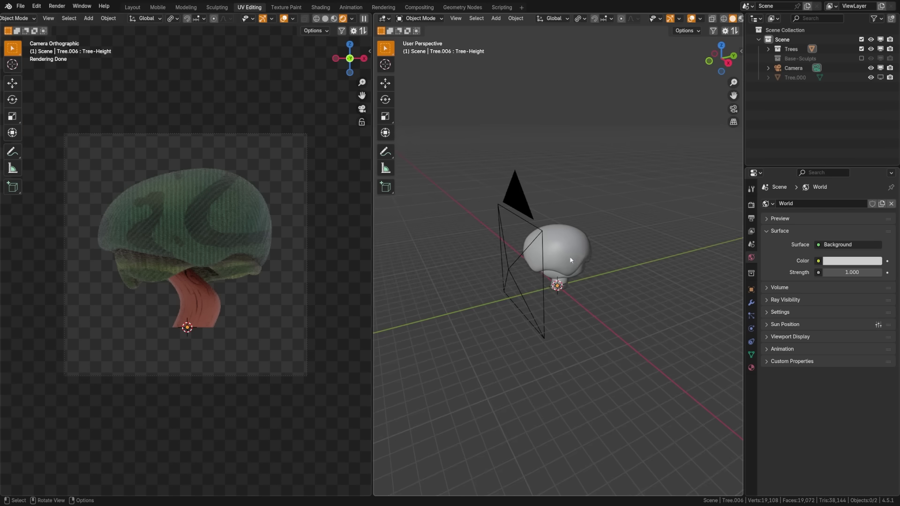
click(531, 209)
click(751, 329)
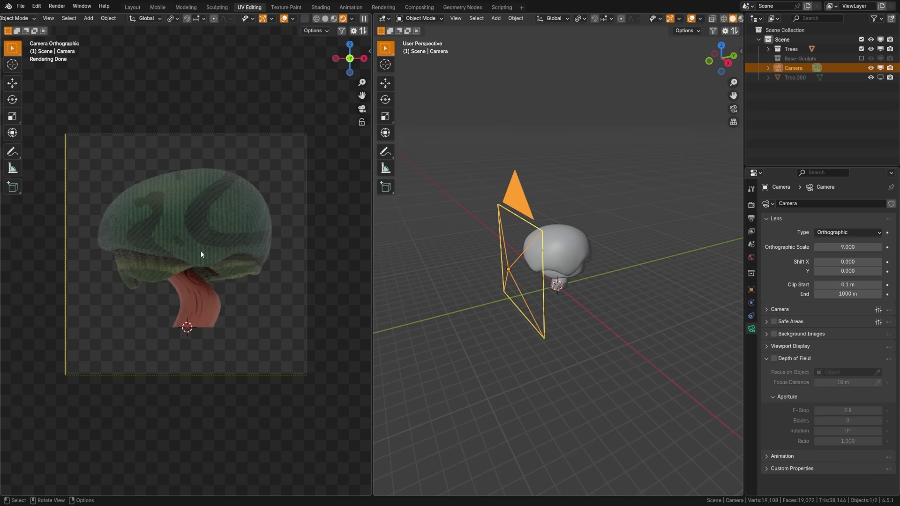
click(752, 258)
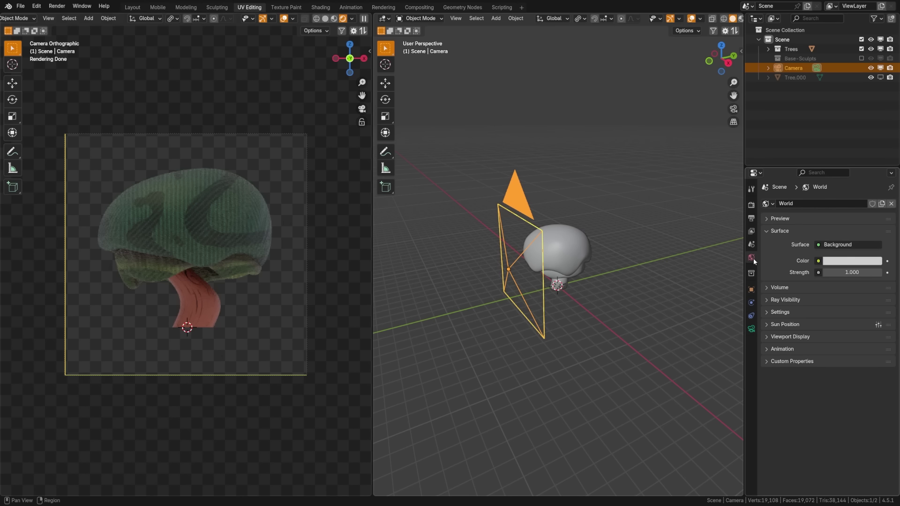
click(850, 264)
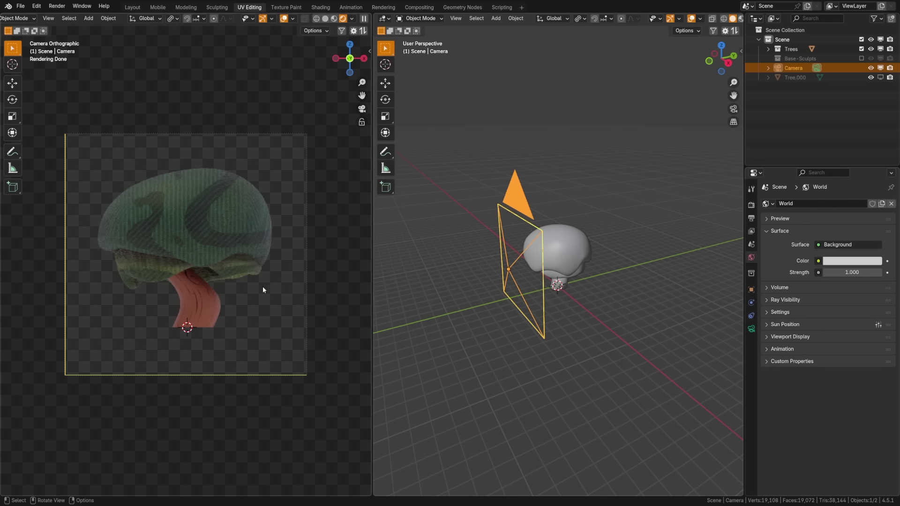
- Render the orthographic tree shot with F12 and name render slot 1 'Base Color'
key(F12)
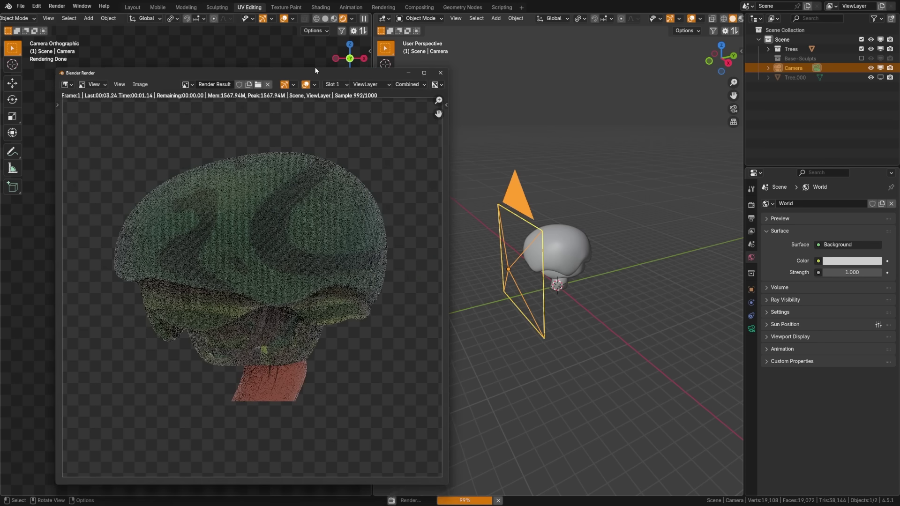
drag(319, 78, 305, 47)
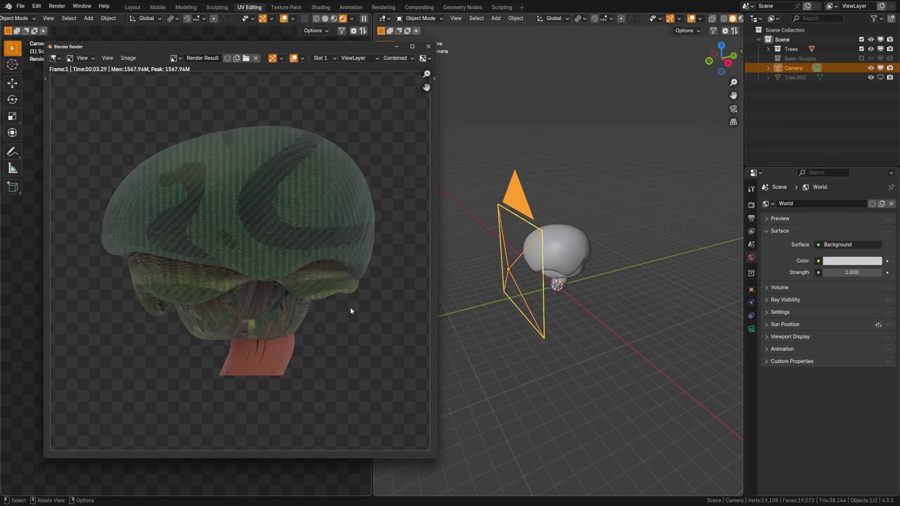
key(n)
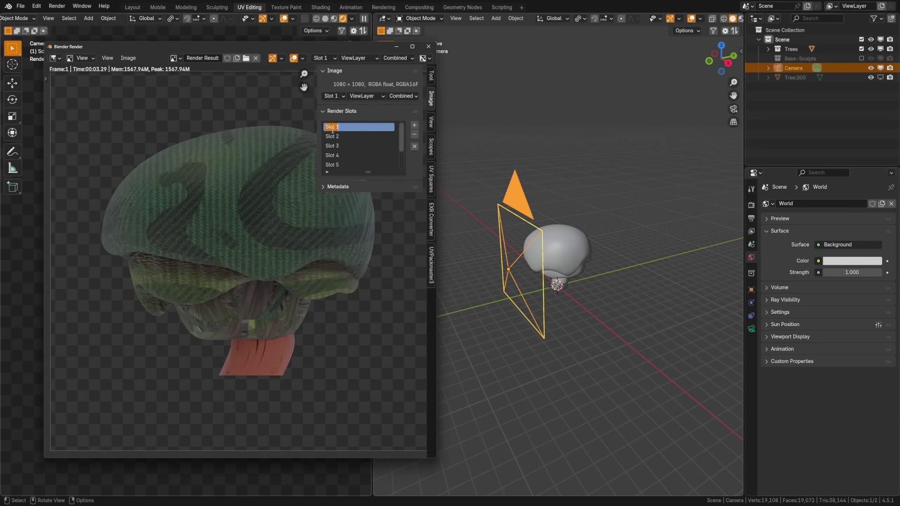
text(Base Color)
key(Return)
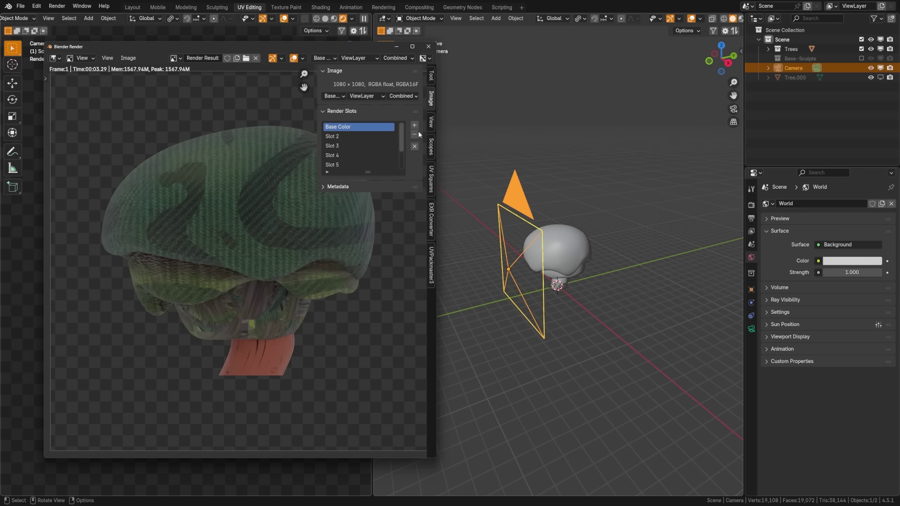
- Switch to Workbench with the rainbow normal MatCap, render again, and name the second slot 'Normal'
click(401, 51)
click(751, 206)
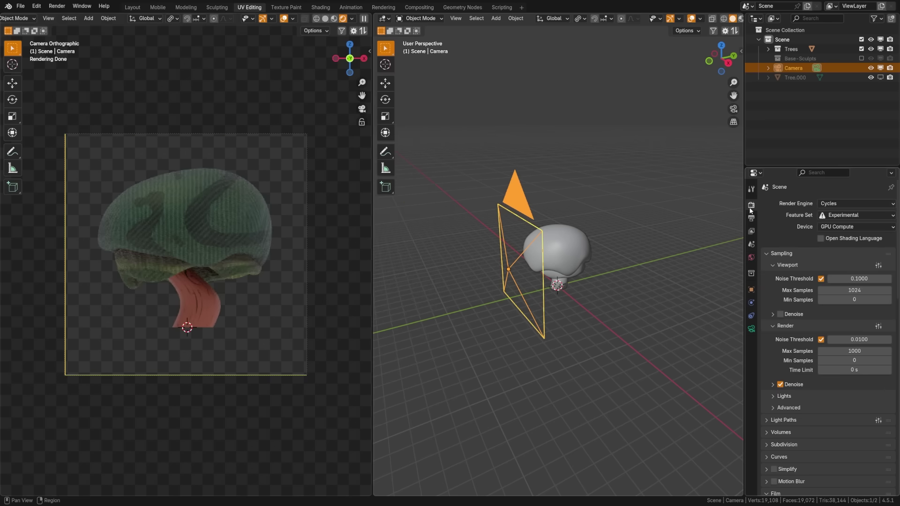
click(835, 204)
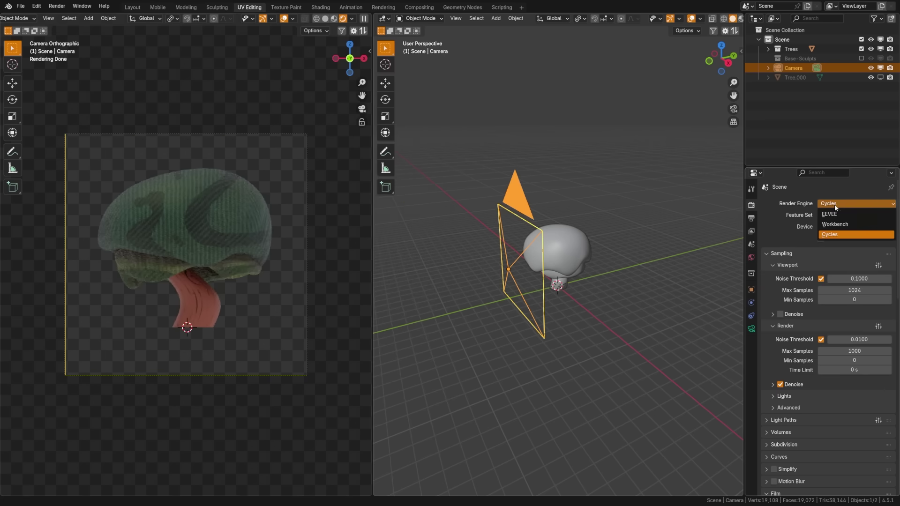
click(849, 225)
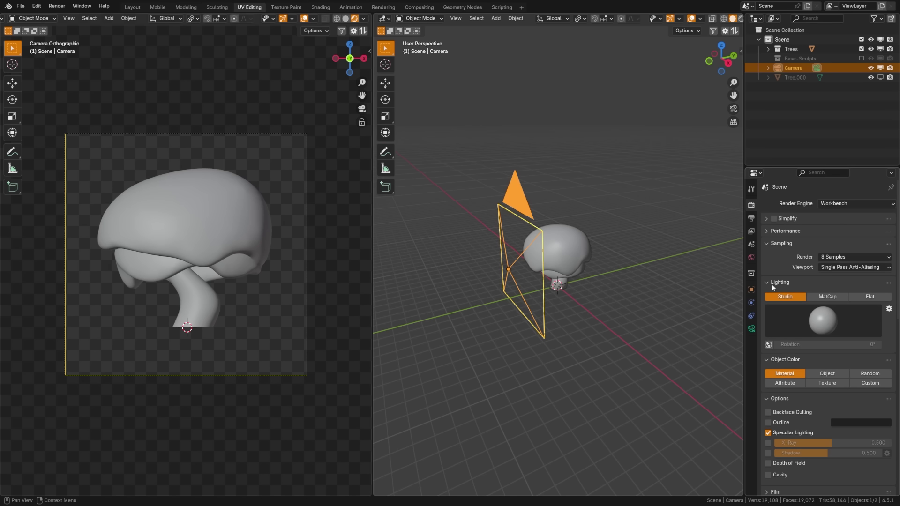
click(815, 297)
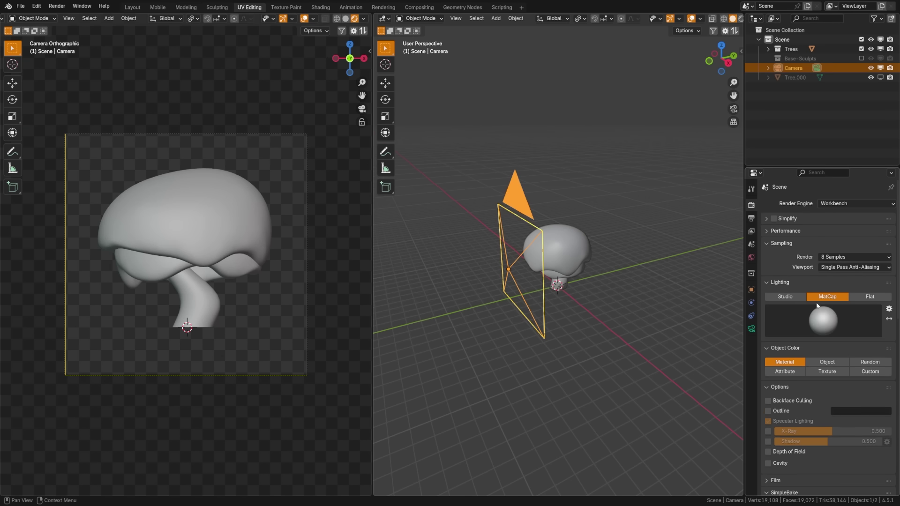
click(822, 319)
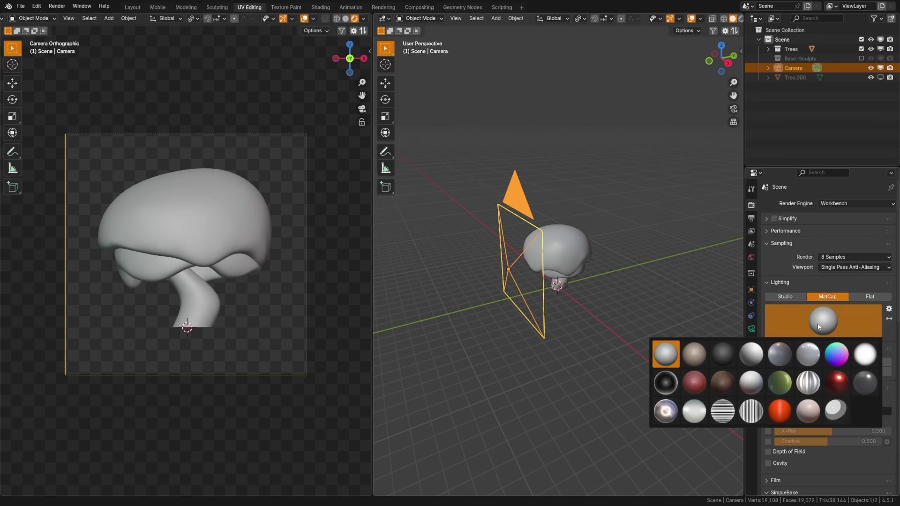
click(836, 358)
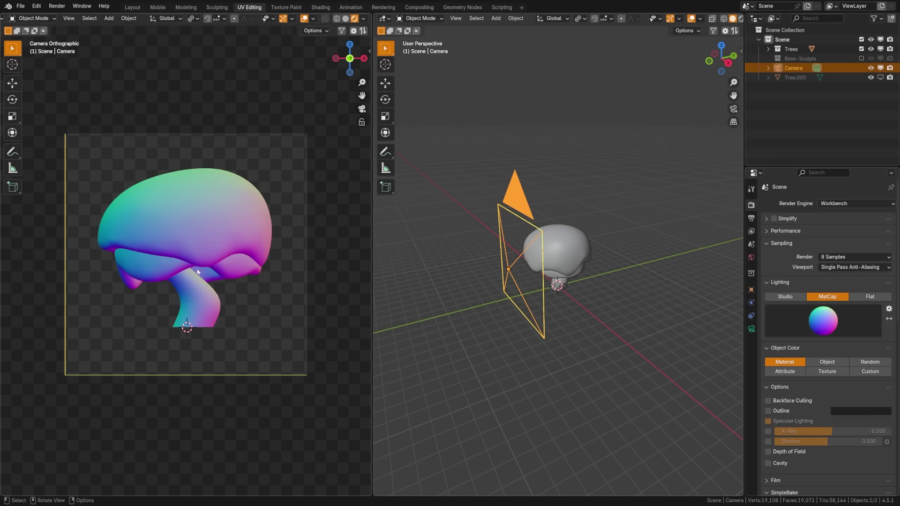
key(F12)
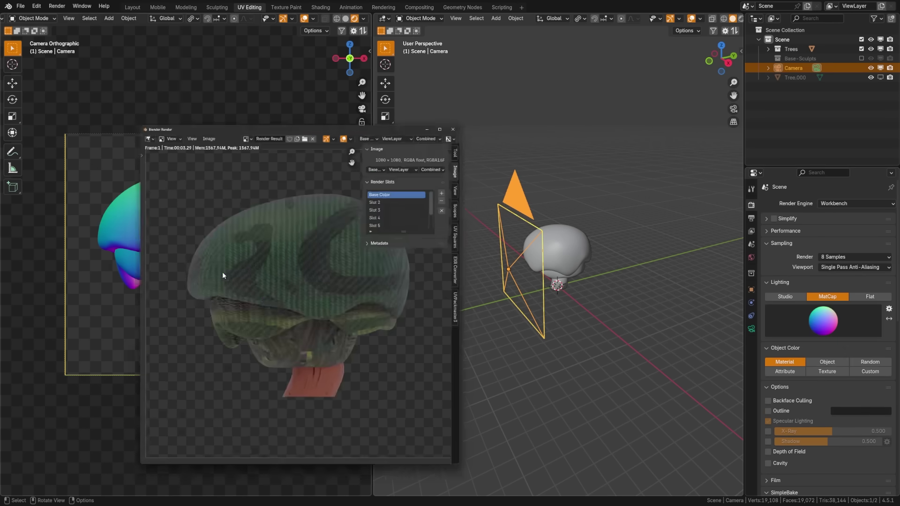
double_click(334, 136)
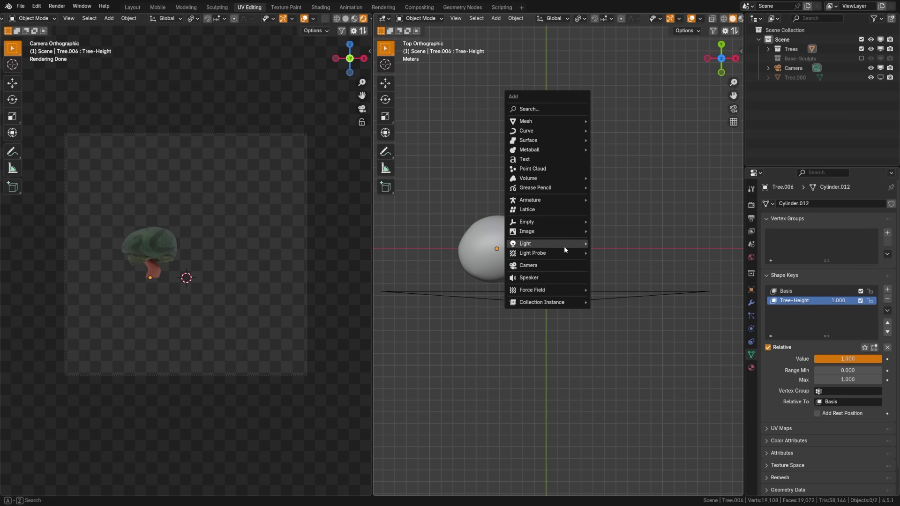
- Import base_color.png from the Desktop as an image mesh plane
mouse_move(561, 220)
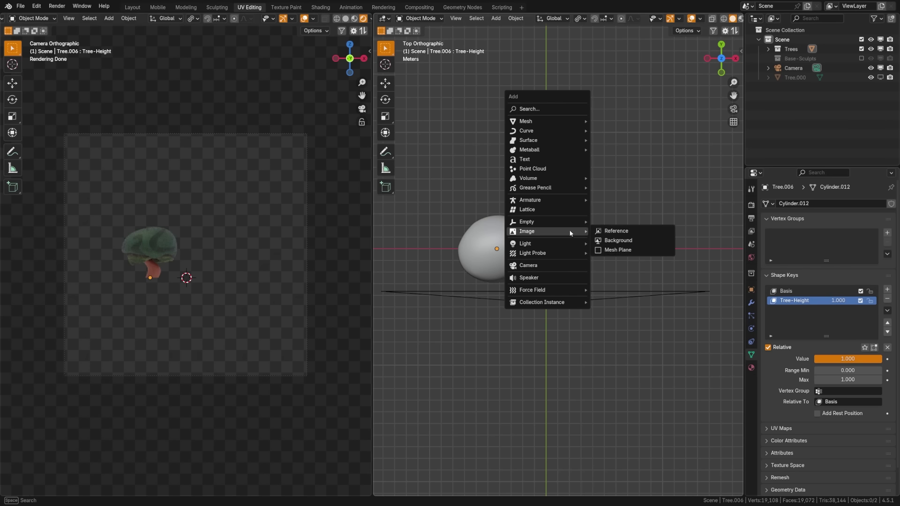
click(627, 251)
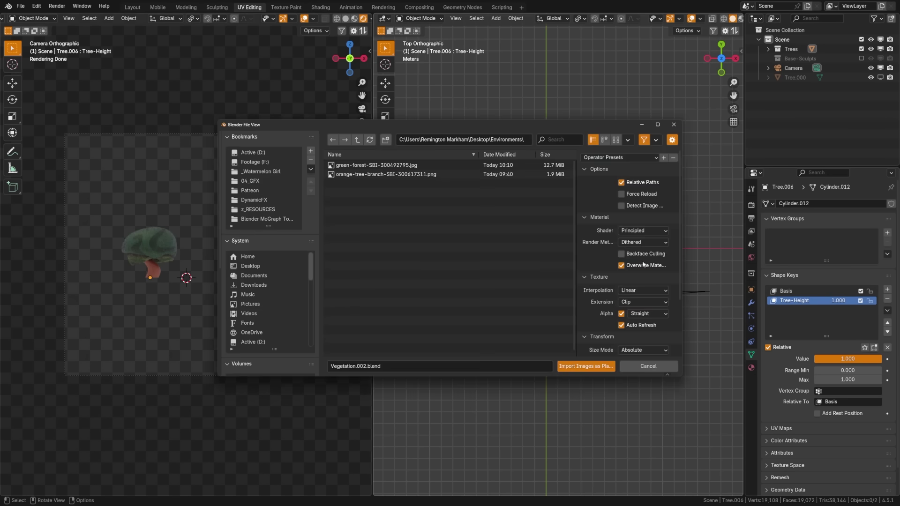
click(299, 264)
double_click(362, 213)
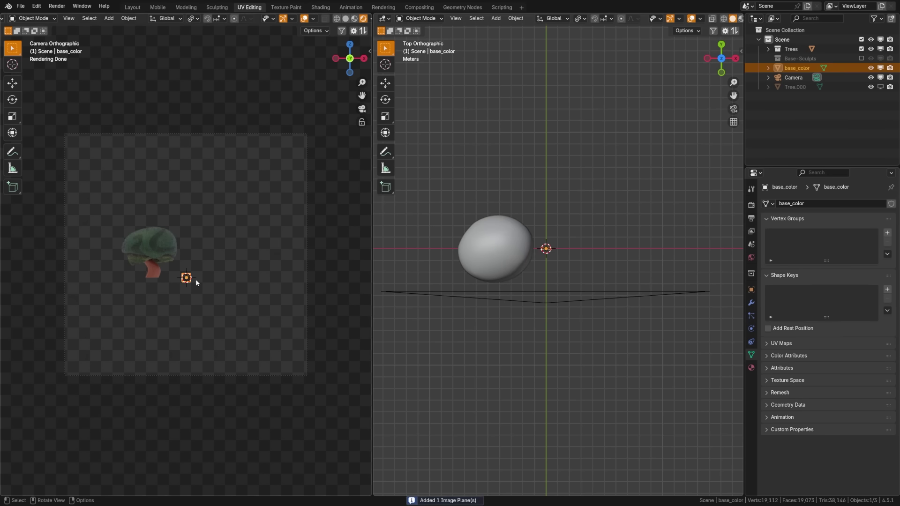
- Scale and place the plane beside the tree, and tidy the normal.png and Normal Map nodes
key(s)
click(316, 322)
key(g)
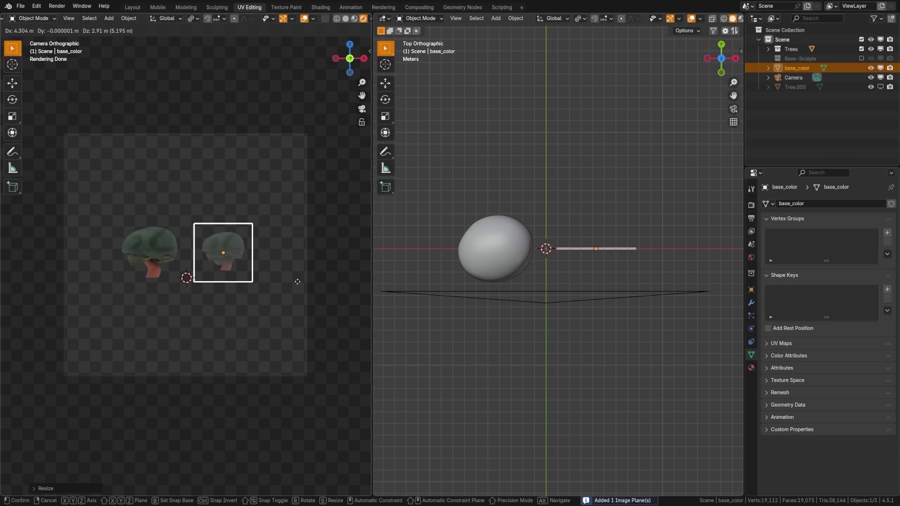
click(299, 282)
key(s)
click(298, 295)
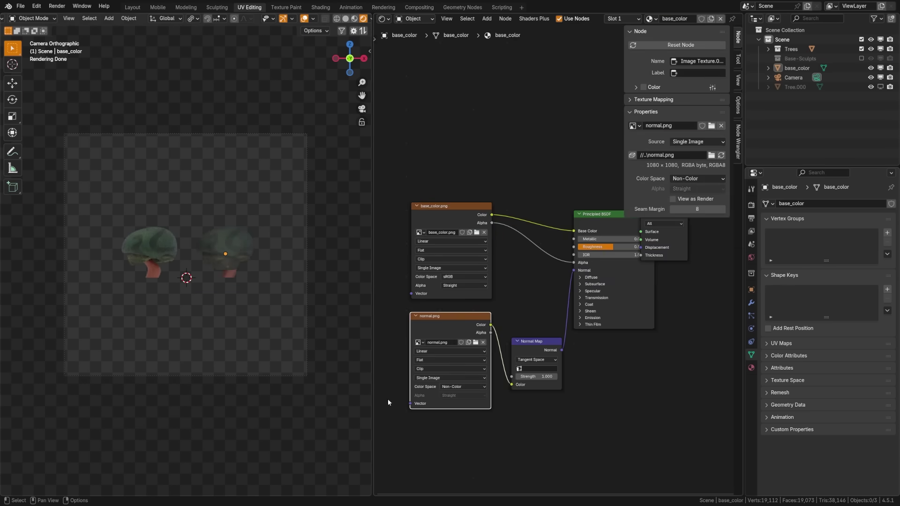
mouse_move(449, 329)
mouse_down()
mouse_move(455, 326)
mouse_move(446, 329)
mouse_up()
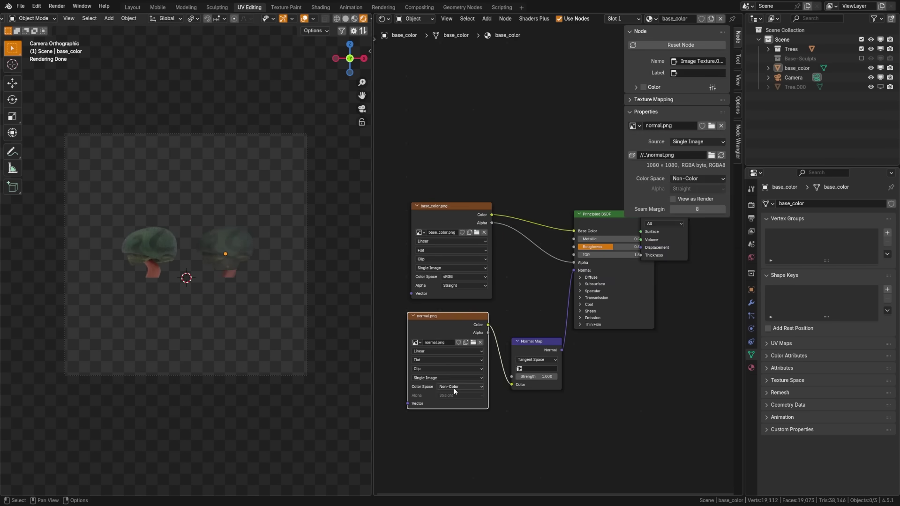
drag(527, 351, 523, 342)
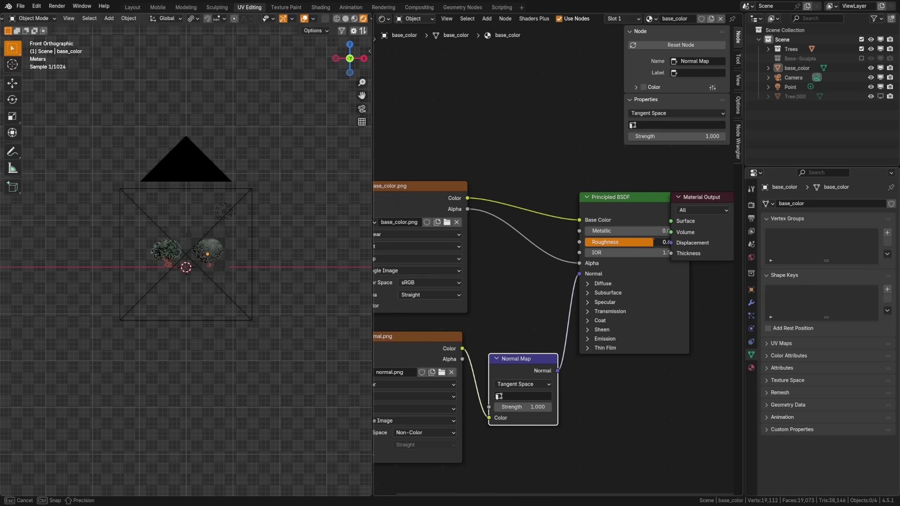
- Raise the material roughness to 0.7 and tint the point light red
drag(653, 242, 656, 242)
click(219, 212)
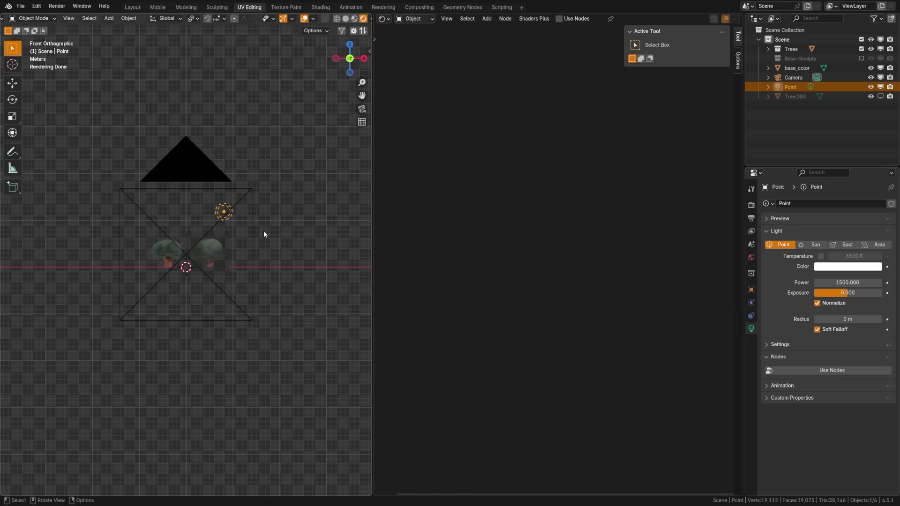
click(830, 267)
drag(830, 181, 828, 183)
drag(870, 229, 876, 230)
- Set the point light's power to 2500 and move it above the image planes
click(851, 282)
text(2500)
key(Return)
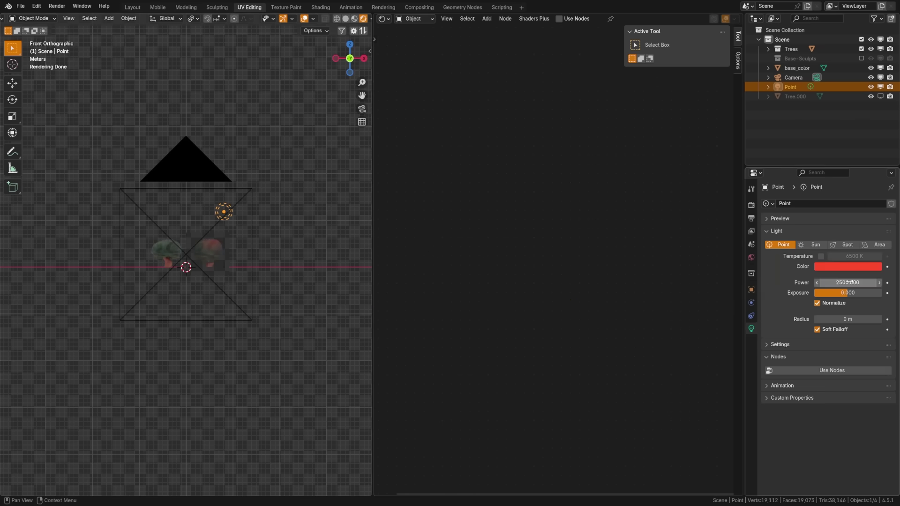
key(g)
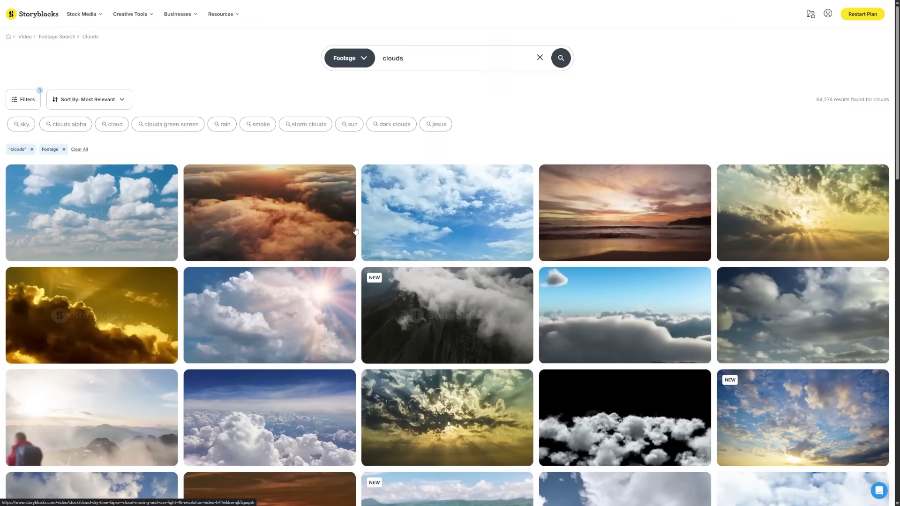
- Scroll through the Storyblocks cloud footage results
scroll(355, 231, down, 4)
scroll(355, 230, down, 6)
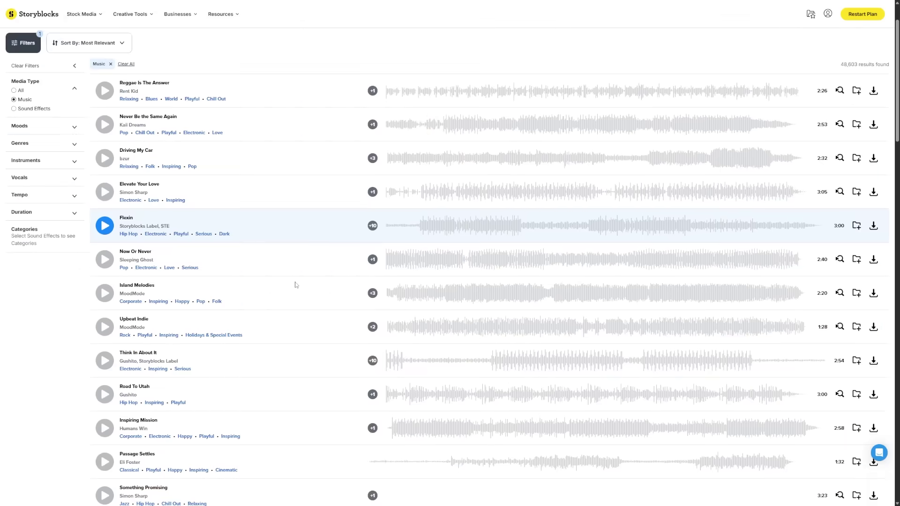
scroll(294, 283, down, 2)
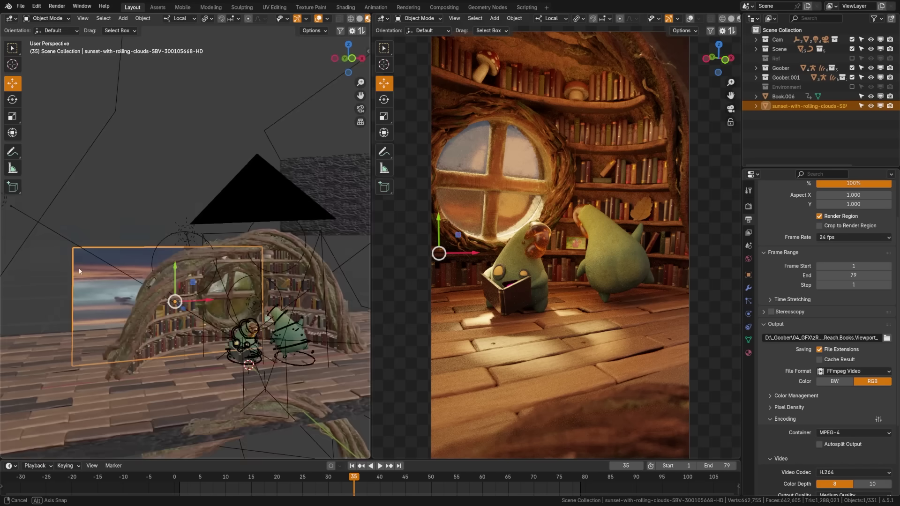
- At frame 40, subdivide the orange tree branch plane's mesh
middle_drag(216, 263, 288, 295)
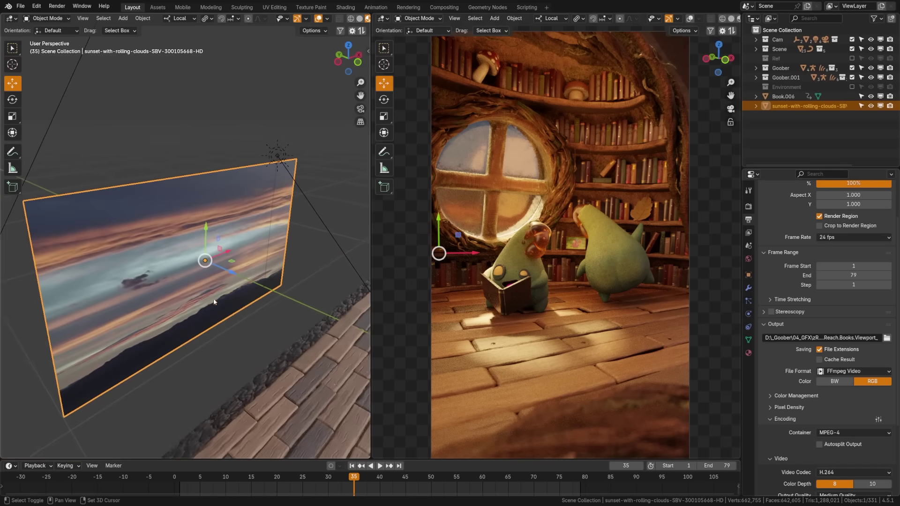
drag(302, 482, 379, 488)
scroll(258, 353, down, 3)
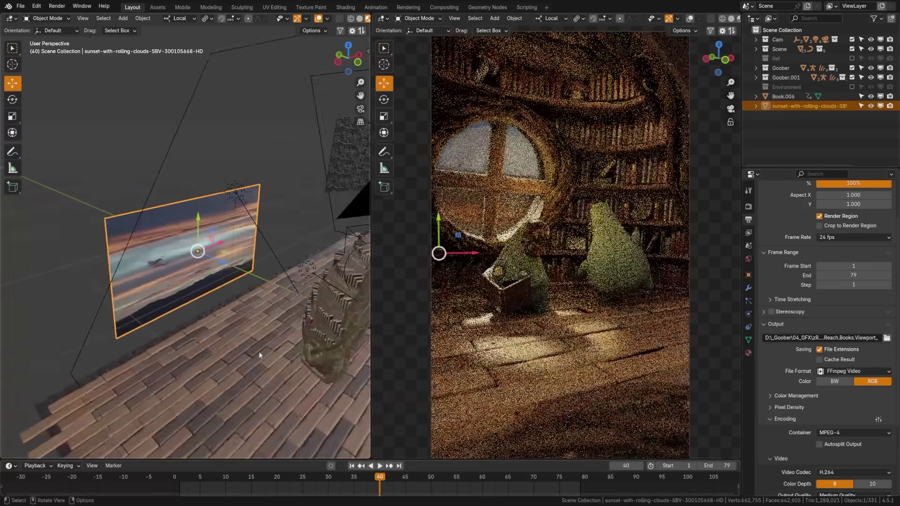
middle_drag(258, 354, 209, 334)
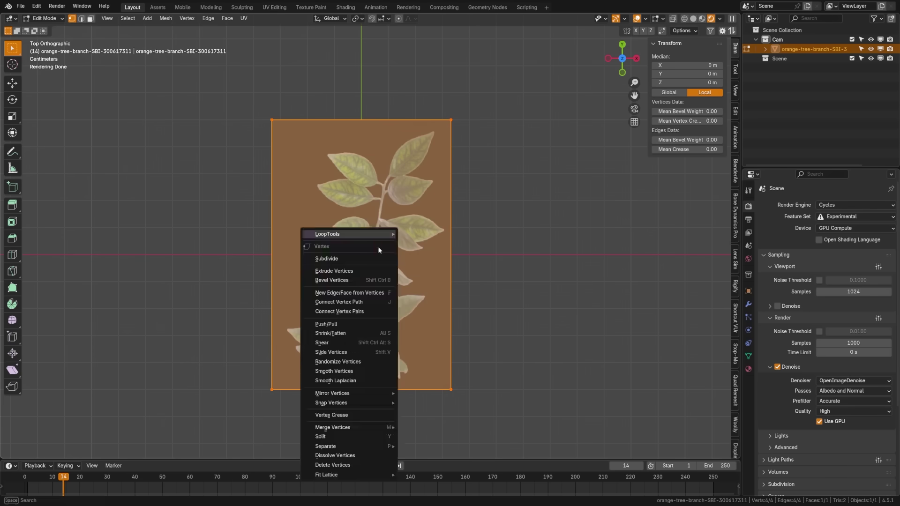
click(319, 246)
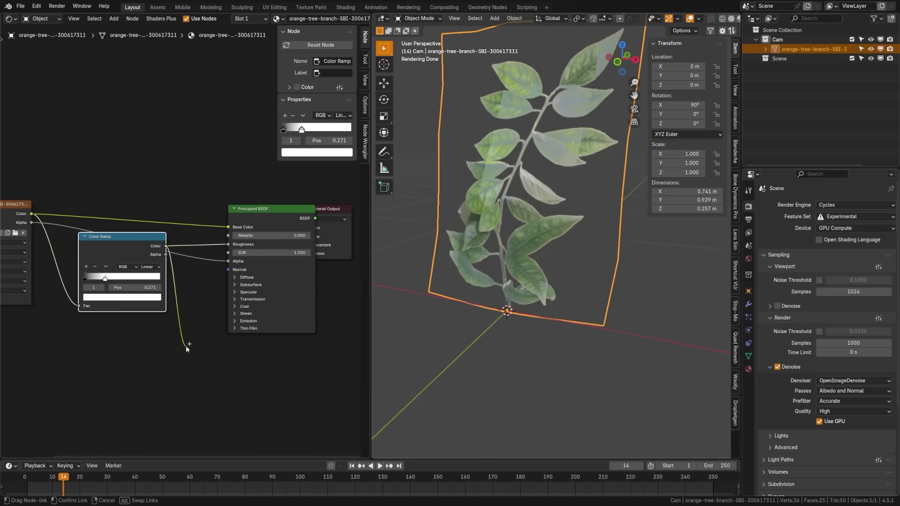
- Add a Bump node to the branch's shading and pull up the steam footage
key(shift+a)
text(bu)
text(m)
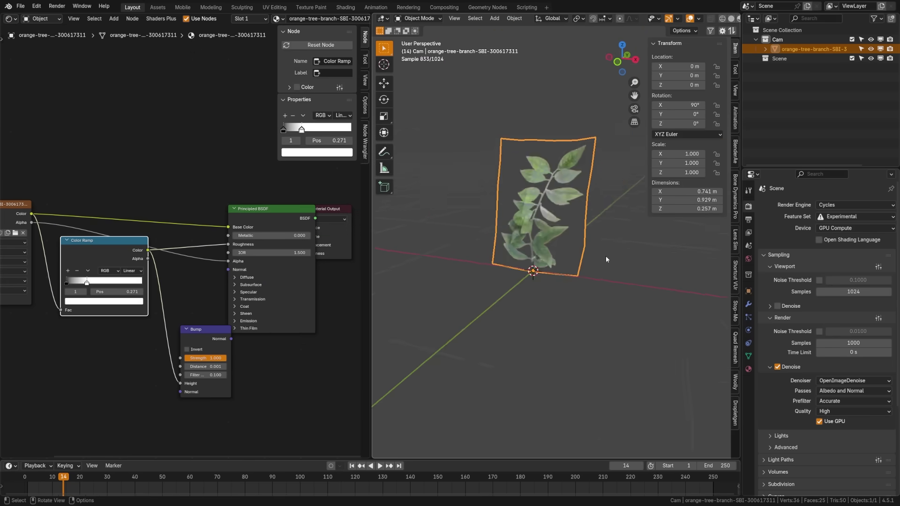
mouse_move(606, 258)
middle_down()
mouse_move(562, 271)
mouse_move(622, 262)
mouse_move(604, 260)
middle_up()
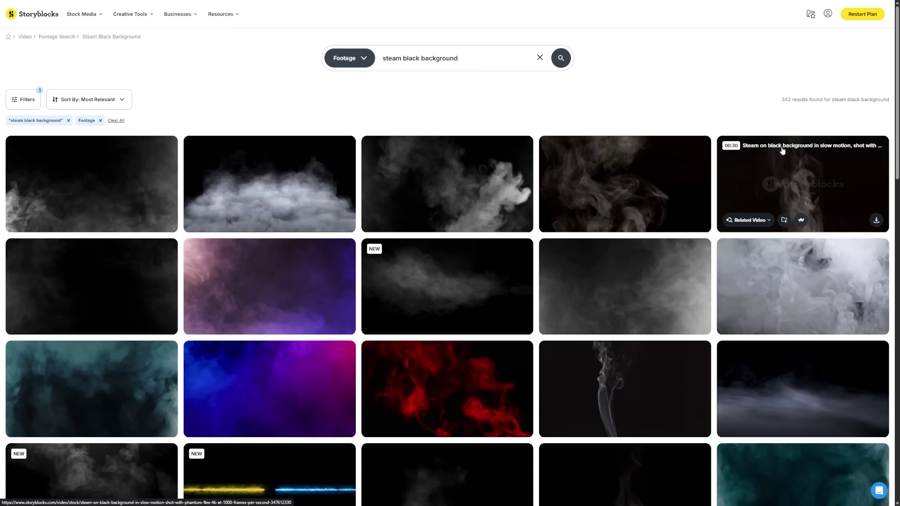
click(783, 154)
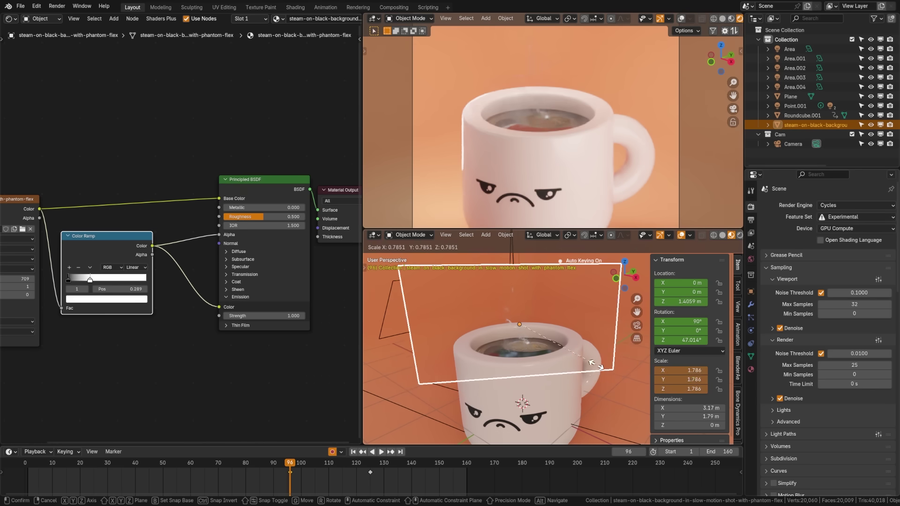
- Confirm the steam plane's new size above the coffee mug
click(608, 370)
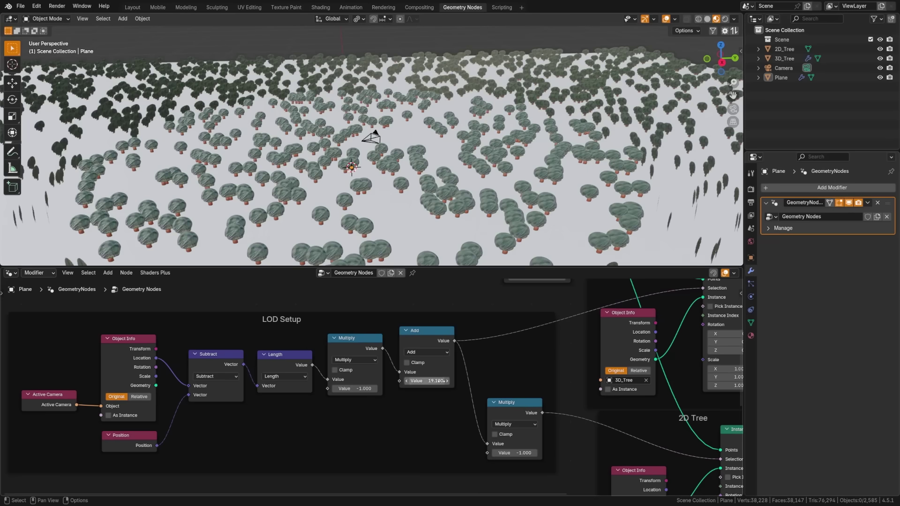
- Lower the LOD distance to 10 and walk the camera through the trees to test it
drag(435, 381, 458, 374)
key(KP_0)
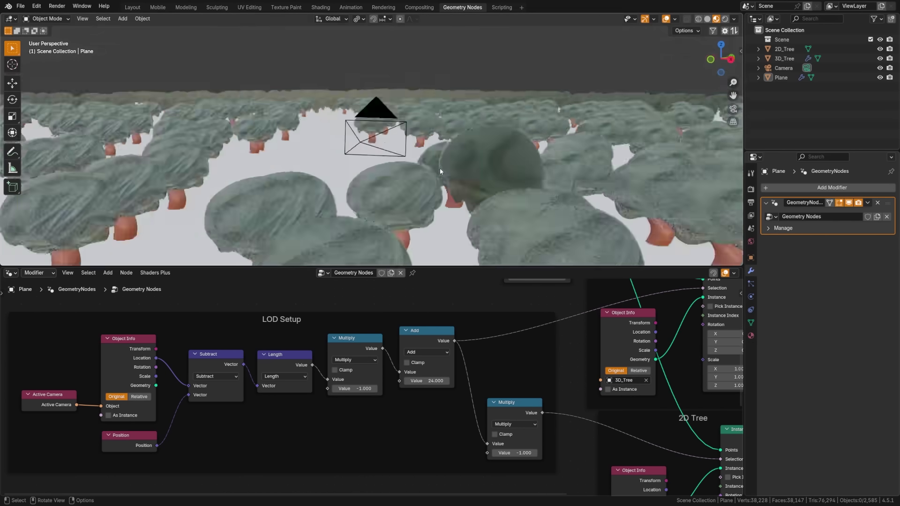
key(shift+grave)
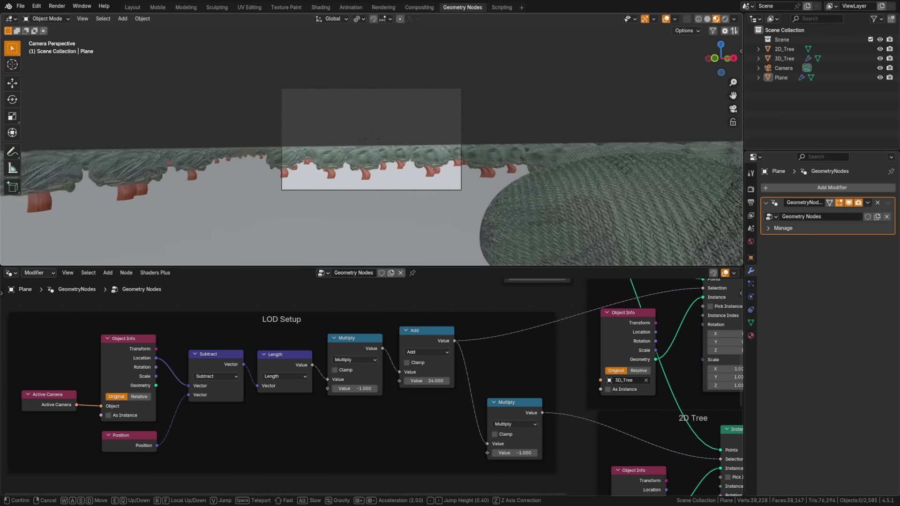
key(w)
key(w)
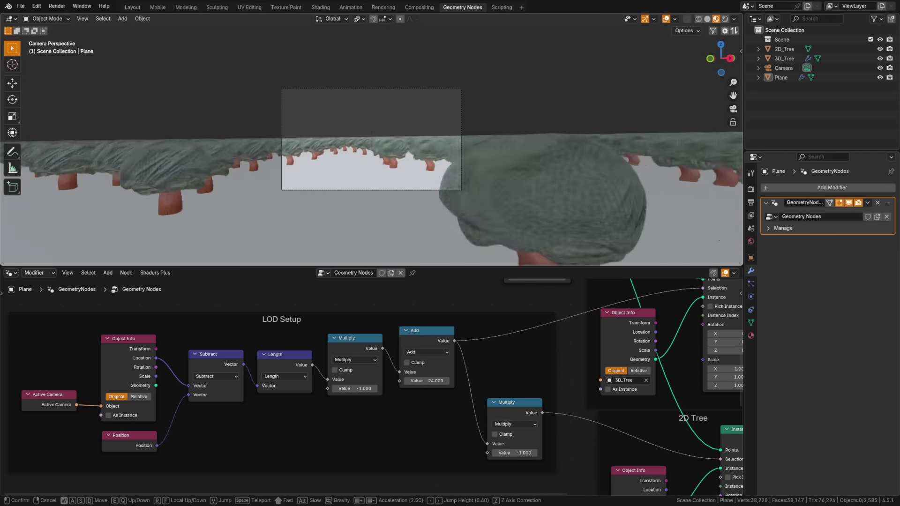
key(s)
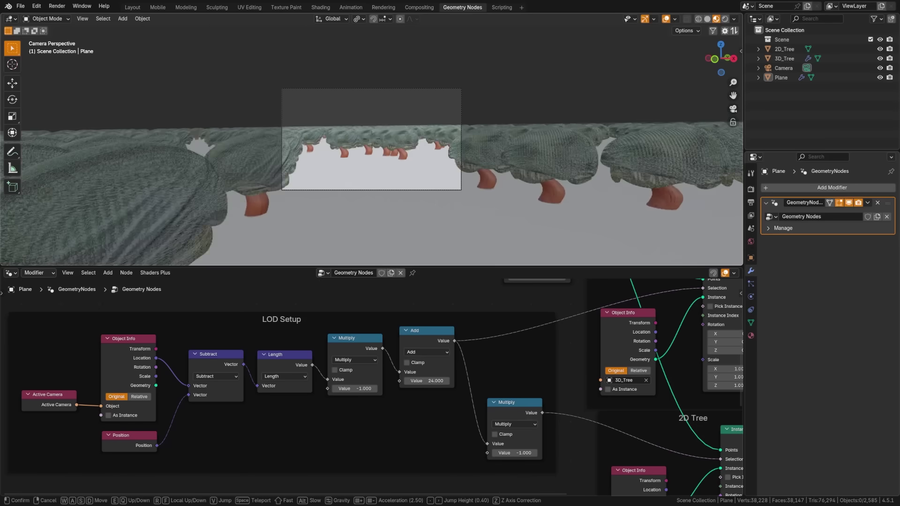
click(374, 199)
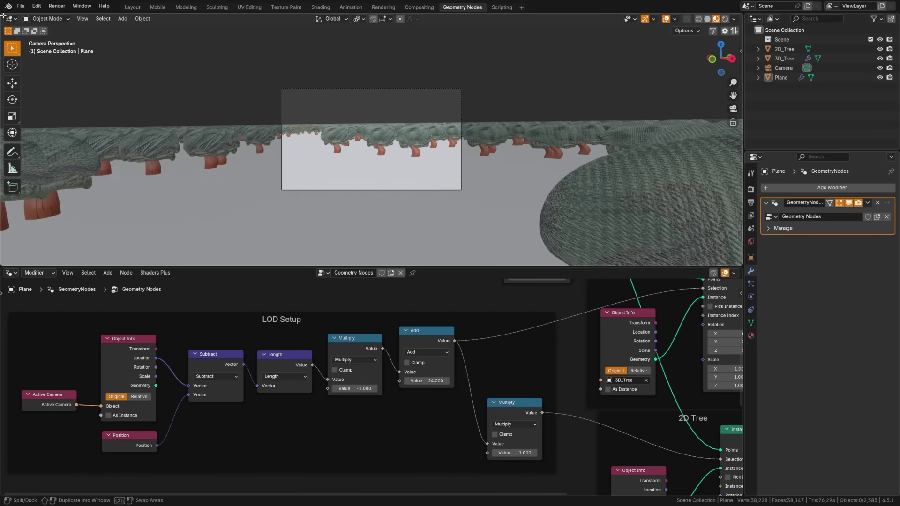
- With a split top view, fly the camera into the trees and retune LOD distance to 30.6
drag(4, 16, 362, 71)
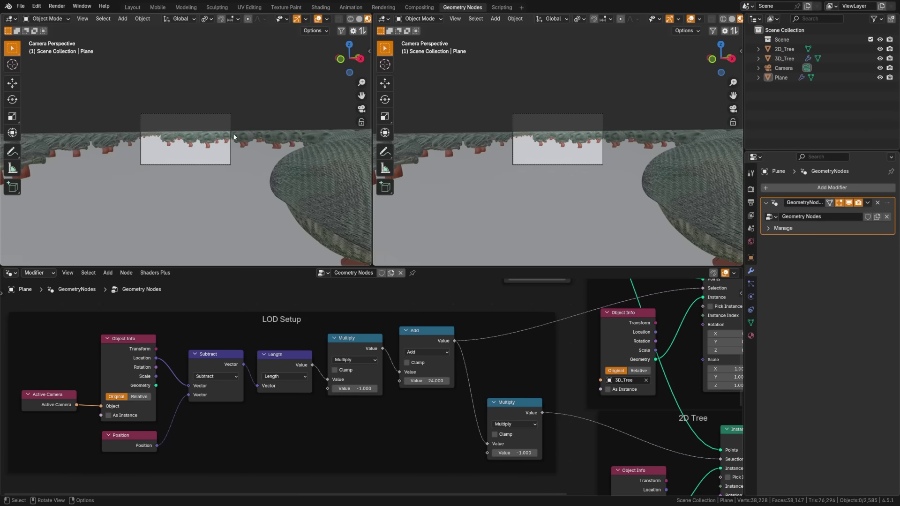
key(KP_7)
scroll(583, 191, up, 5)
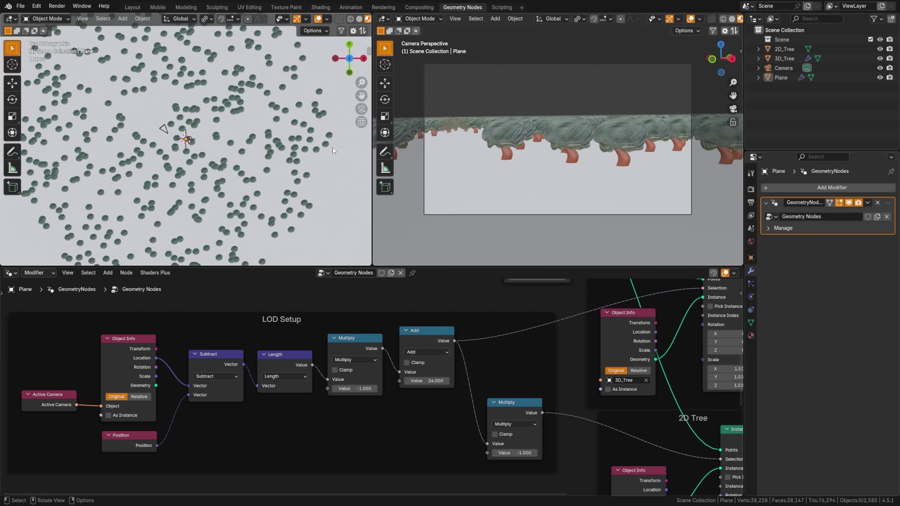
shift+middle_drag(184, 91, 182, 106)
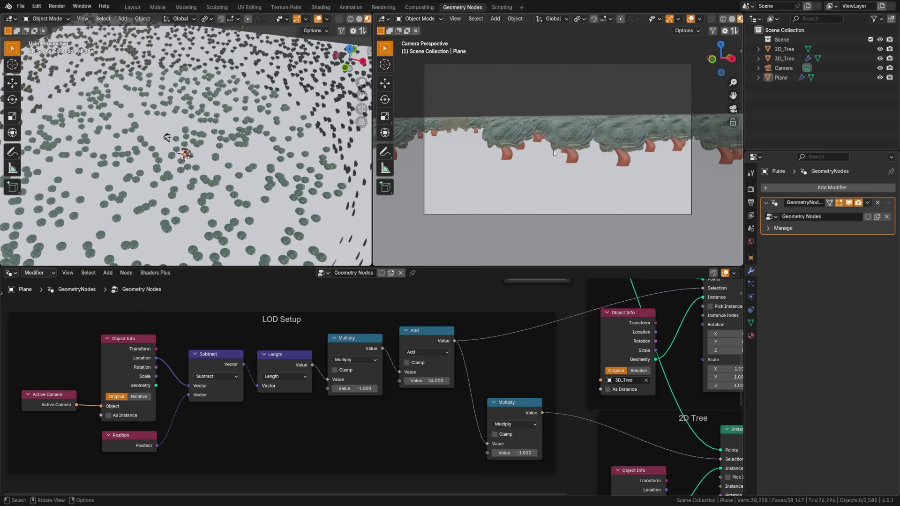
key(w)
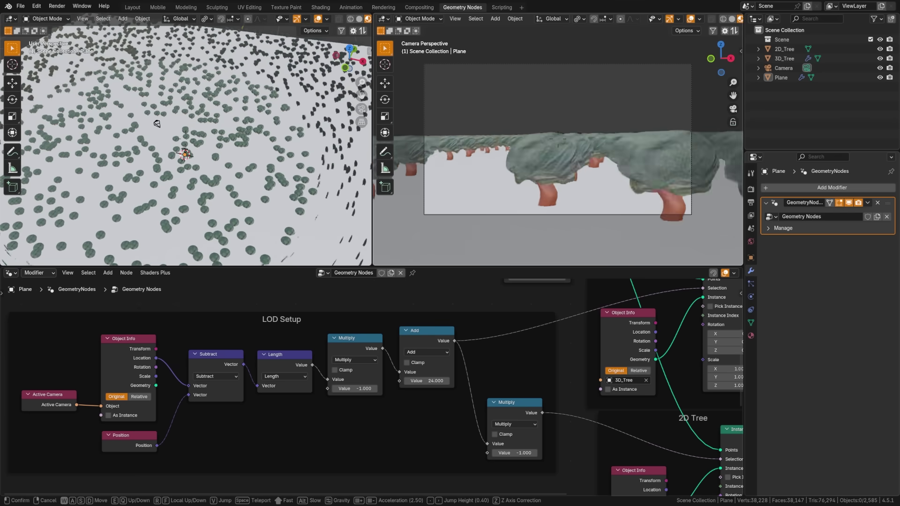
key(shift+w)
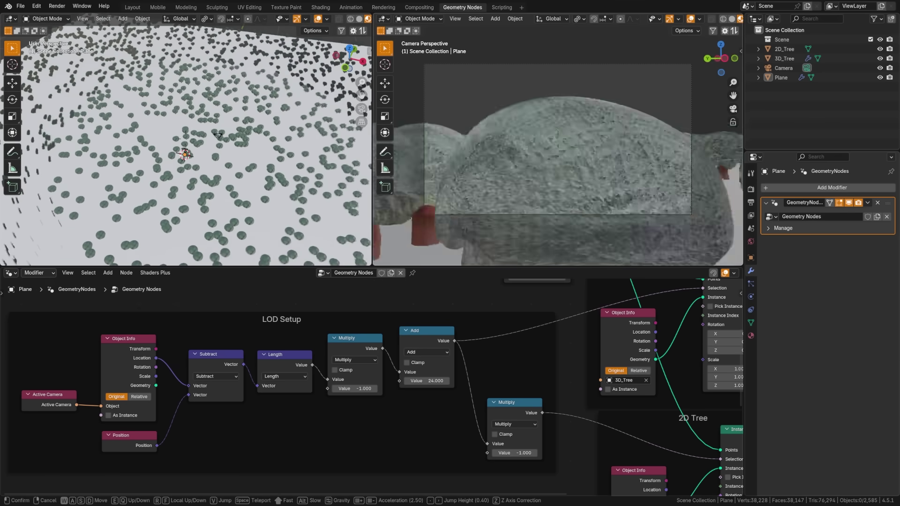
drag(431, 381, 402, 381)
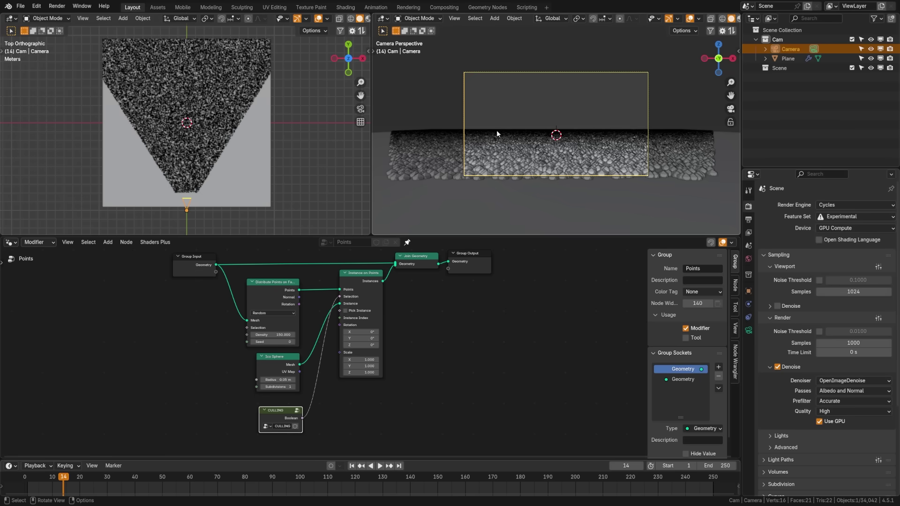
- Try walk navigation, cancel it, and orbit around the plane and camera
scroll(234, 171, up, 1)
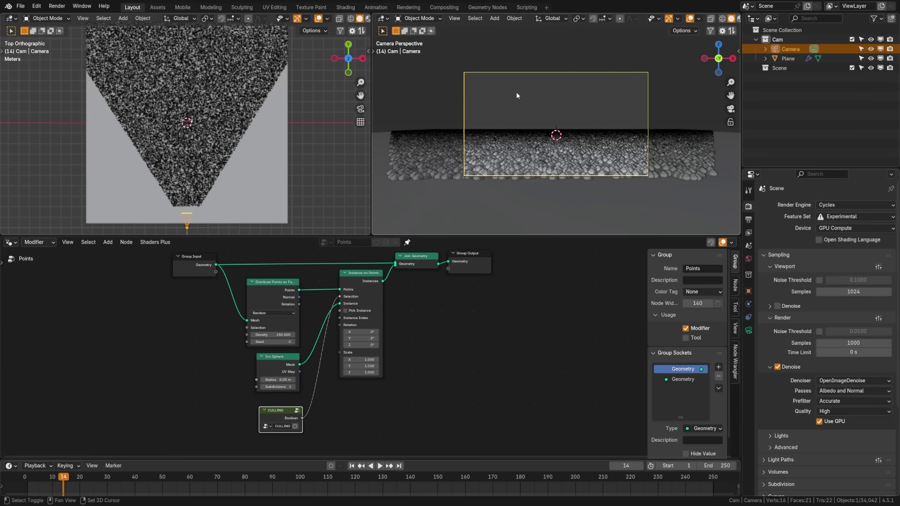
key(shift+grave)
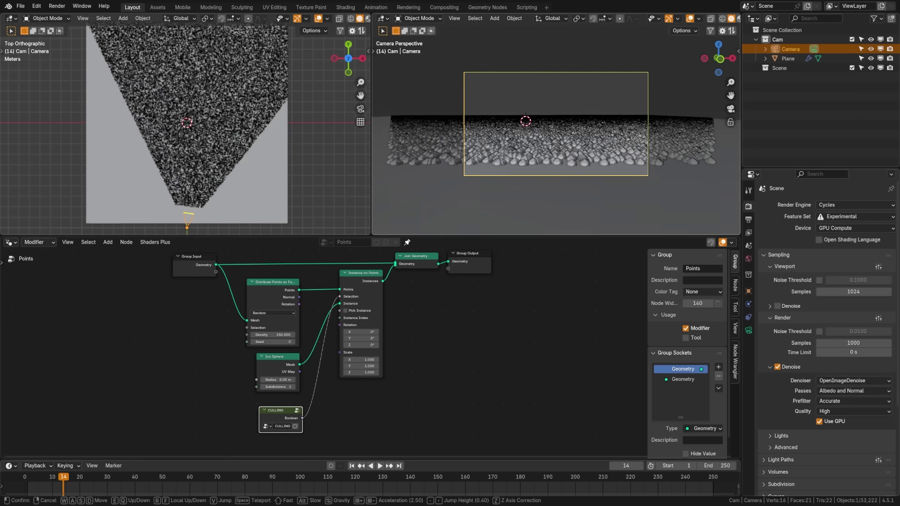
key(Escape)
middle_drag(283, 133, 286, 94)
middle_drag(311, 192, 218, 176)
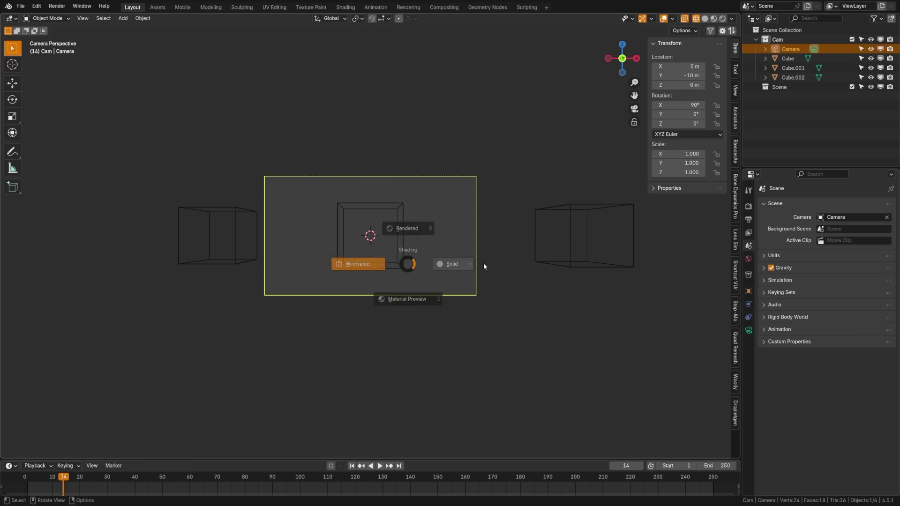
- Switch the camera view to Rendered shading and swing the camera to reveal culled cubes
click(484, 266)
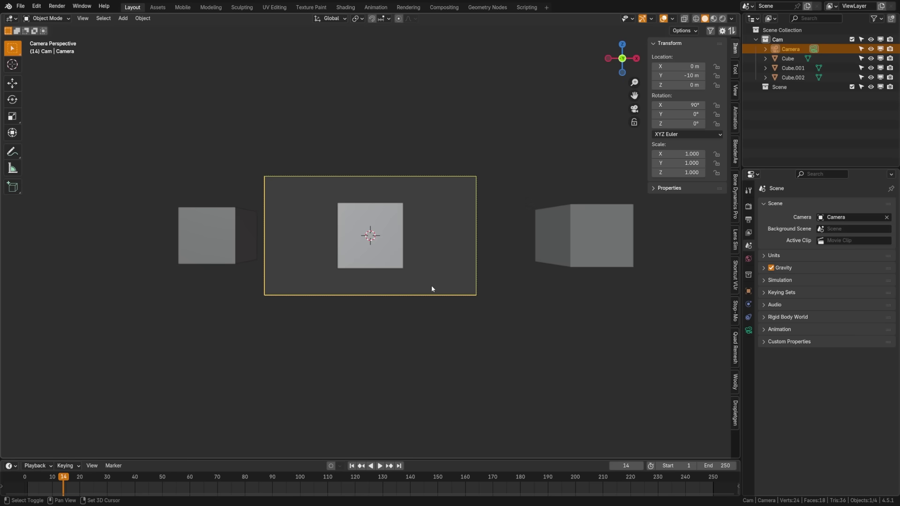
key(z)
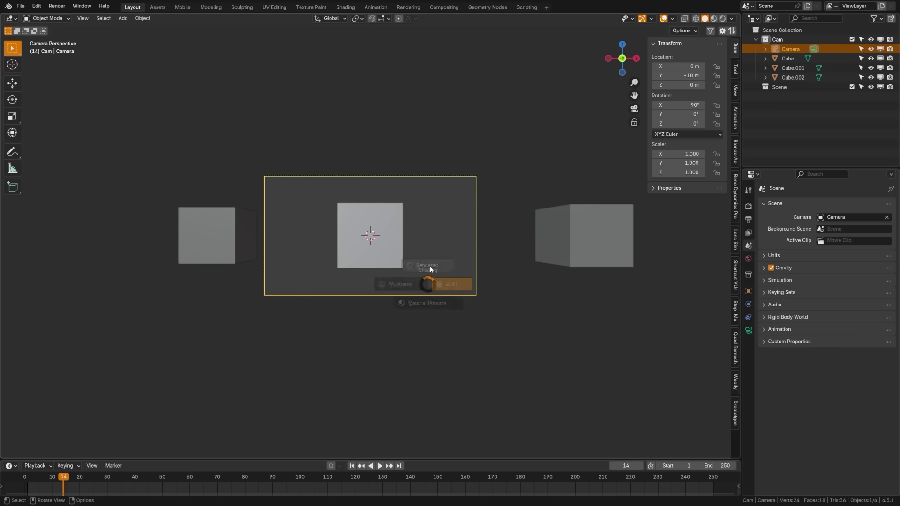
click(430, 266)
key(shift+grave)
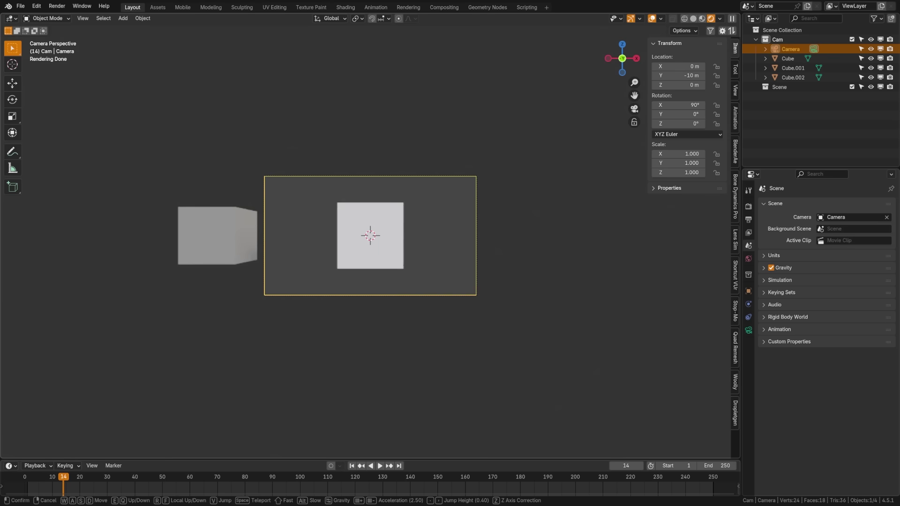
mouse_move(371, 236)
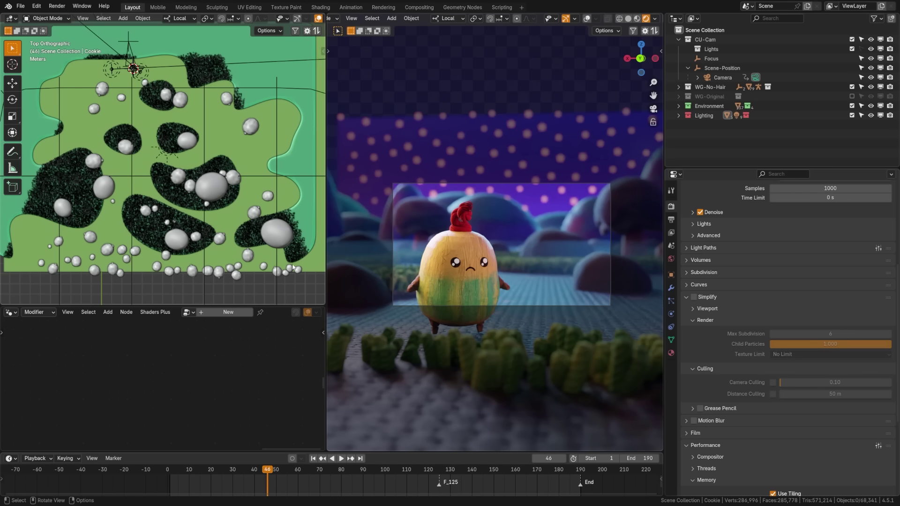
- Tick Simplify in Render Properties and enable Camera Culling at 0.10, leaving Distance Culling off
middle_drag(160, 247, 209, 202)
scroll(705, 276, up, 9)
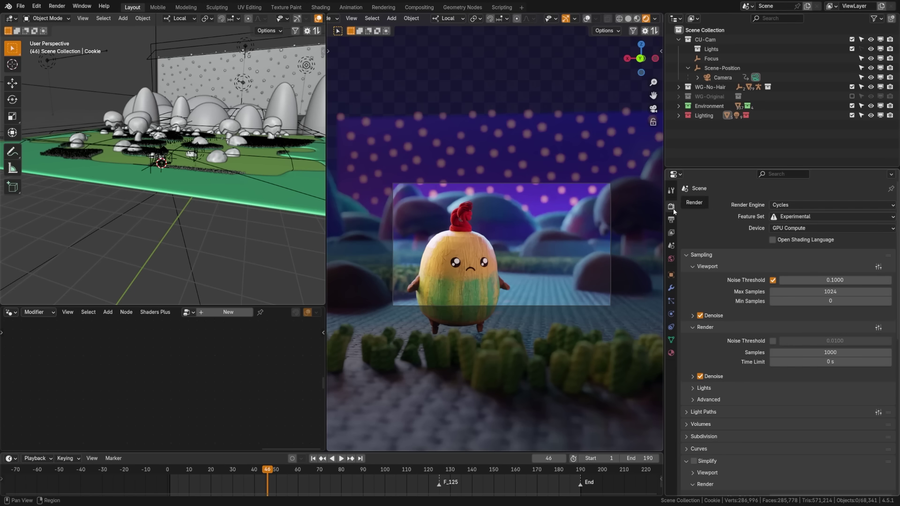
scroll(680, 345, down, 8)
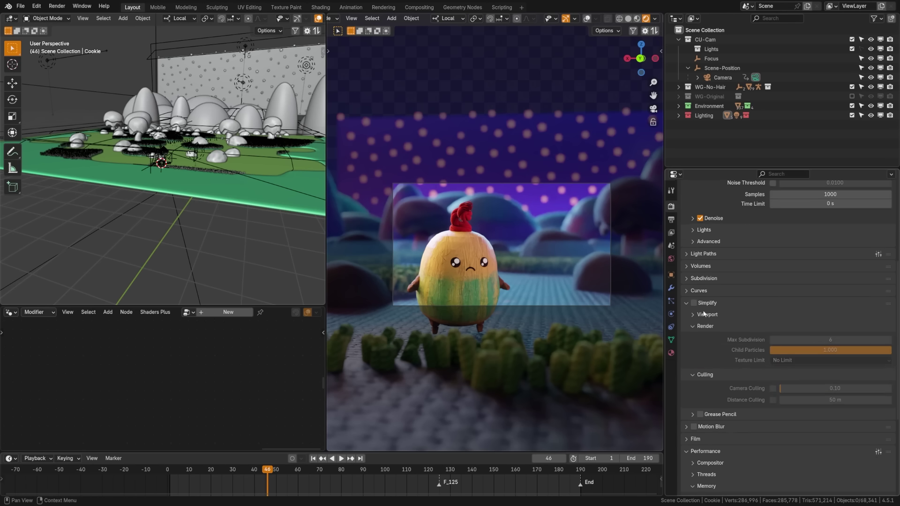
click(694, 303)
scroll(706, 373, down, 2)
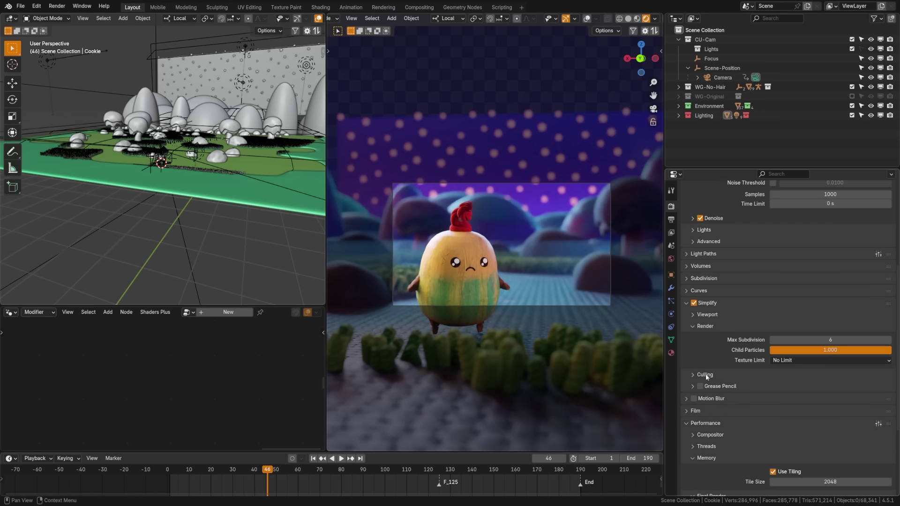
scroll(708, 375, up, 2)
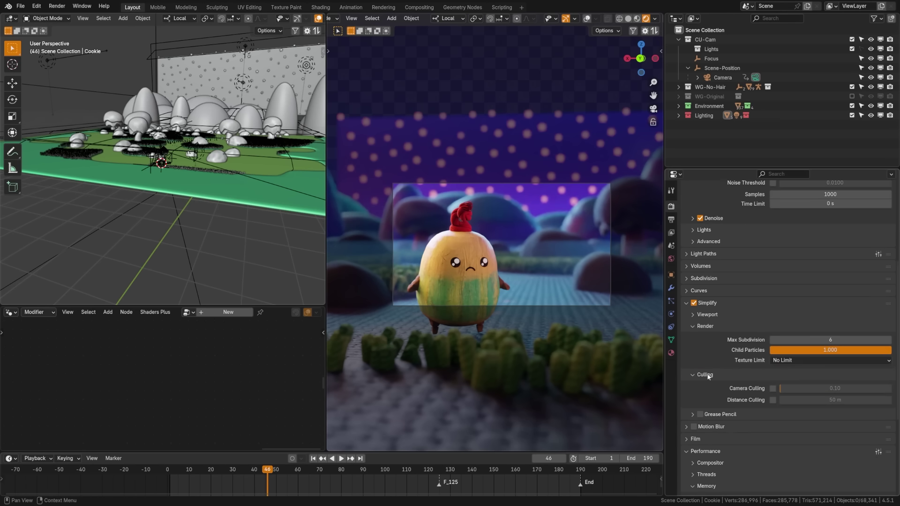
click(774, 390)
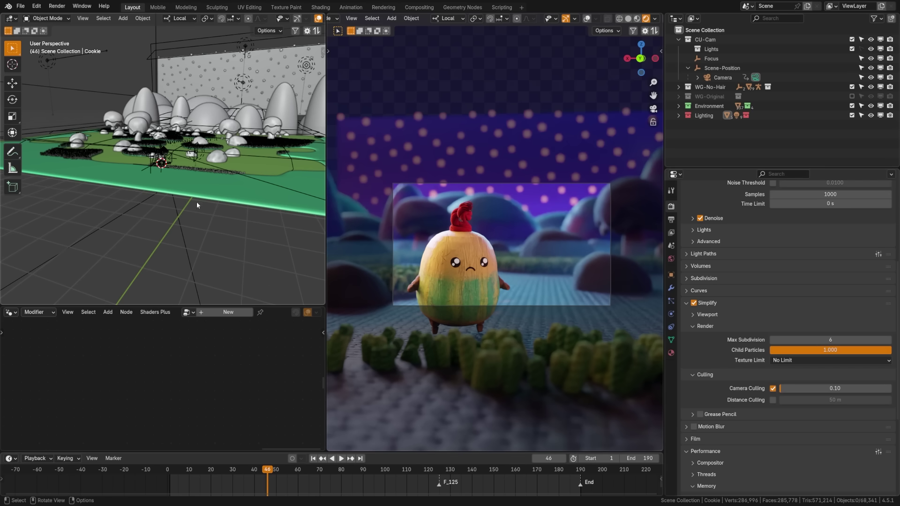
middle_drag(197, 203, 200, 215)
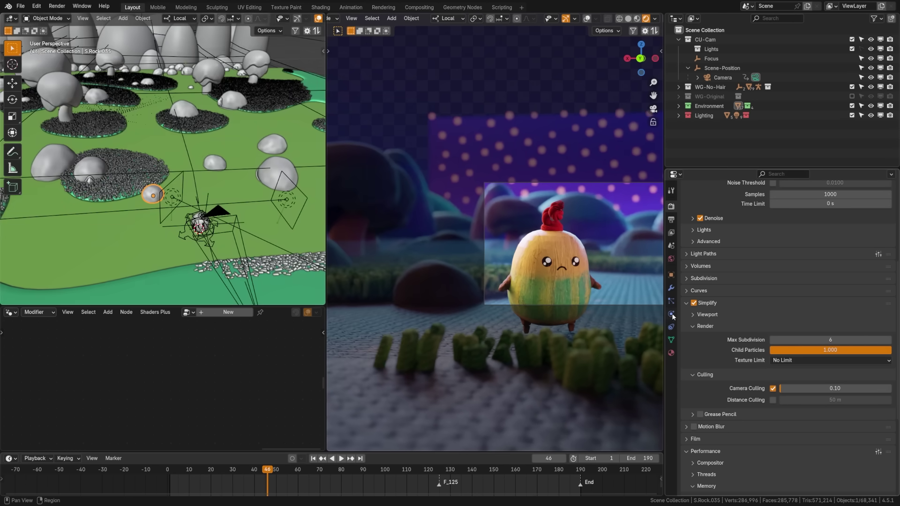
- Tick Use Camera Cull under Visibility > Culling for S.Rock.035
click(672, 276)
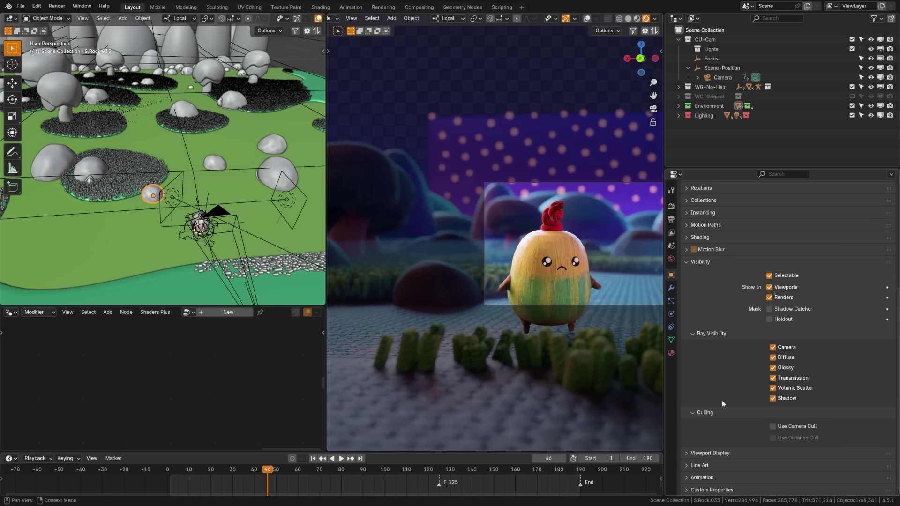
click(696, 264)
click(702, 426)
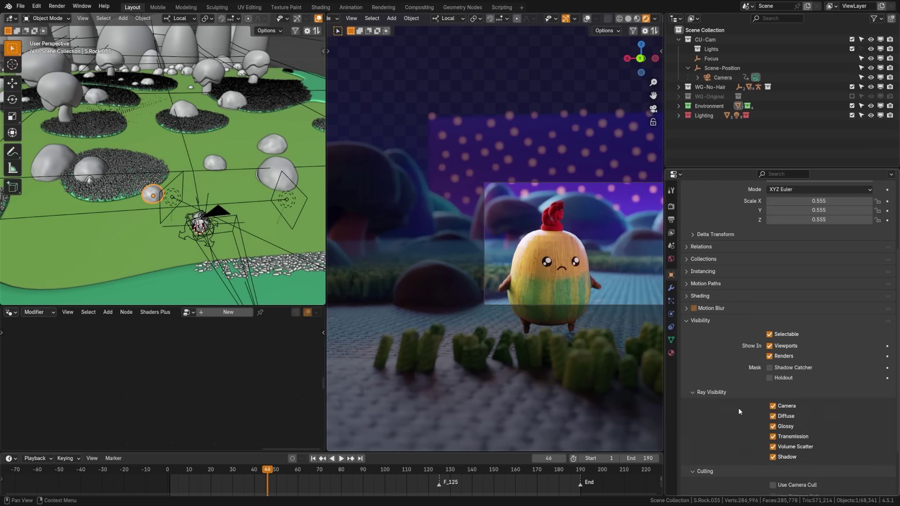
scroll(740, 412, down, 7)
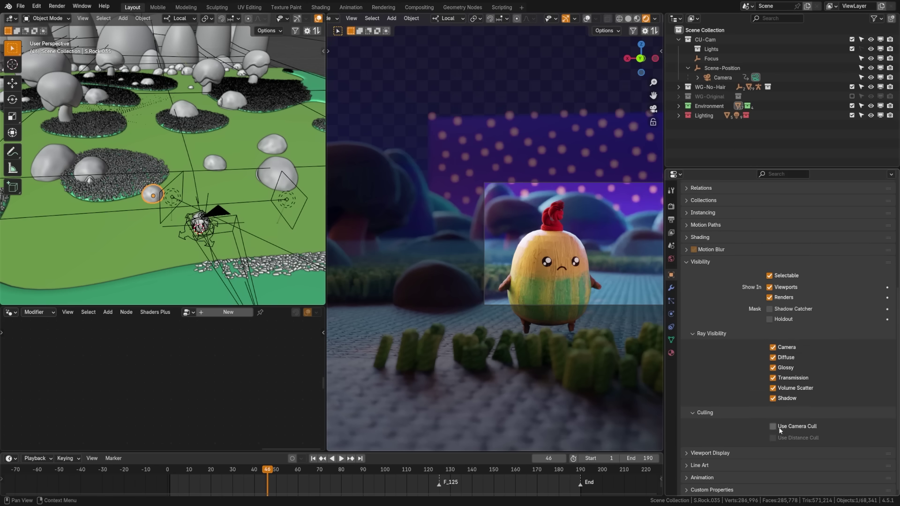
click(773, 427)
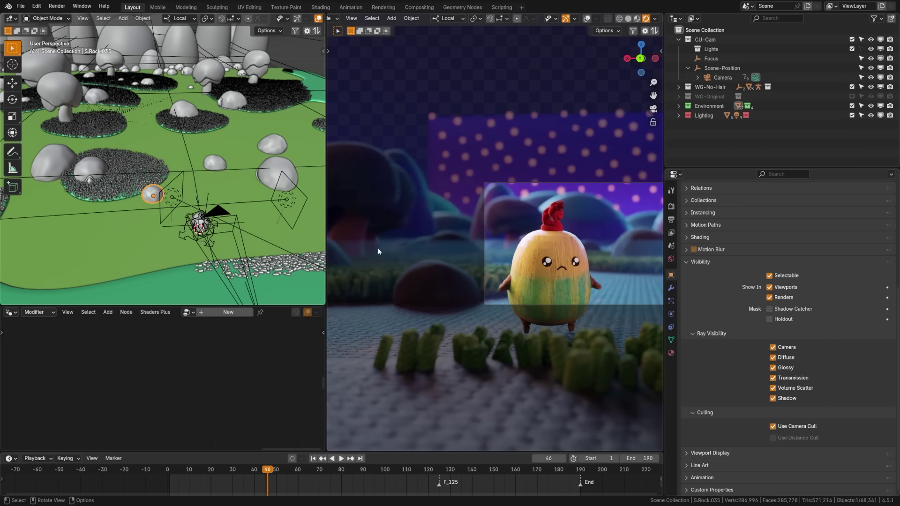
- Select the camera and swing it with walk navigation to test culling, then undo the rotation
click(485, 271)
shift+middle_drag(581, 280, 504, 283)
key(shift+grave)
click(497, 288)
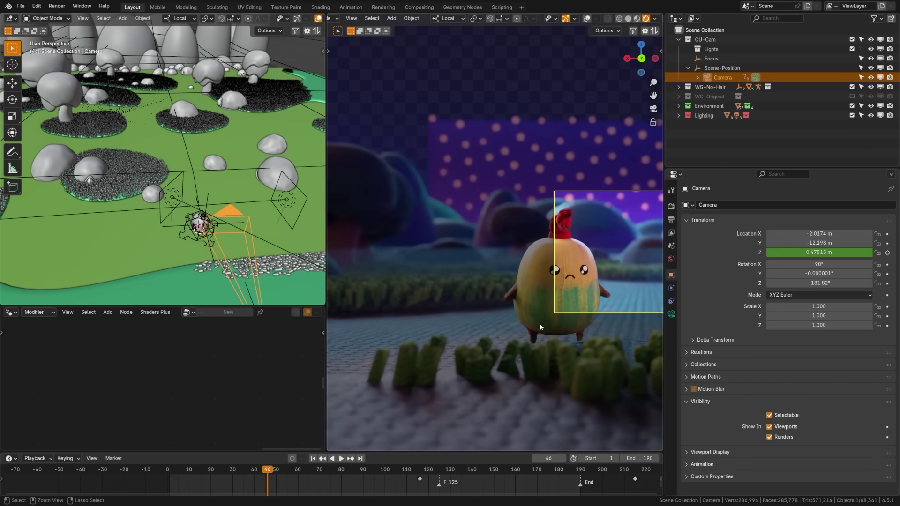
key(ctrl+z)
key(ctrl+z)
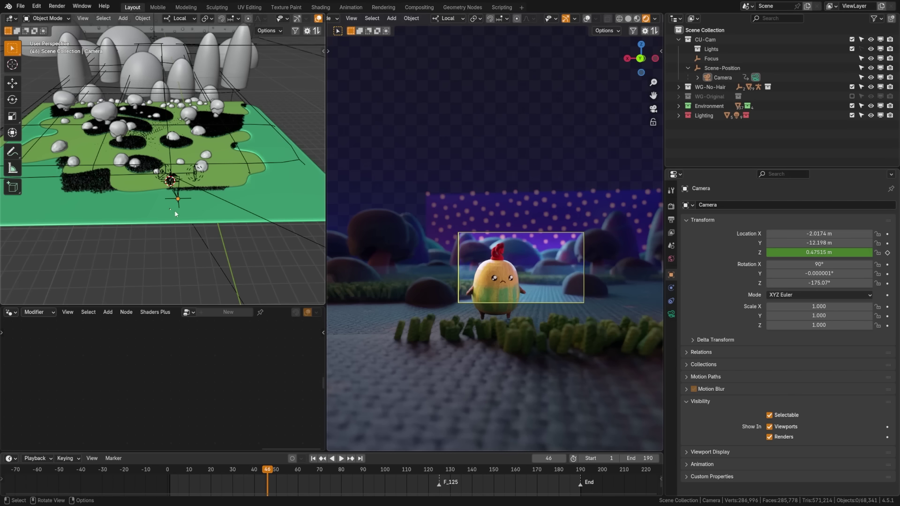
scroll(183, 215, up, 6)
shift+middle_drag(253, 221, 182, 230)
scroll(182, 230, down, 4)
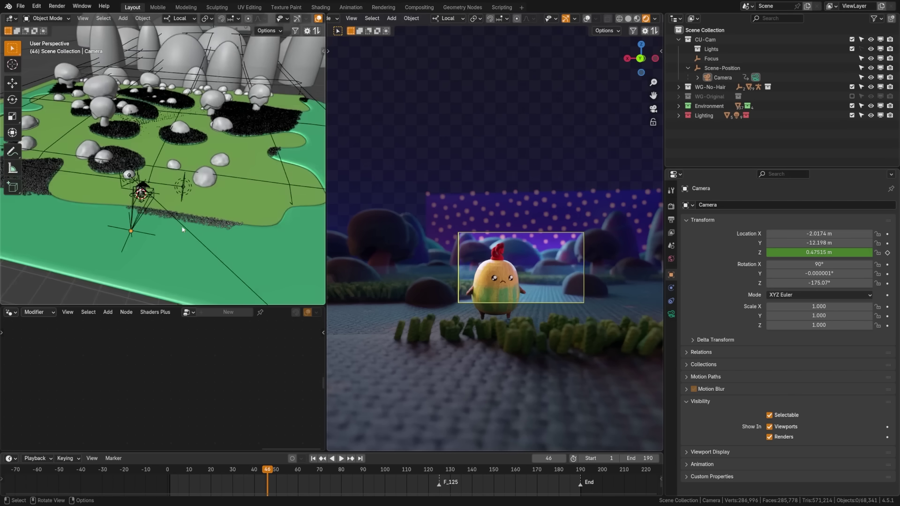
scroll(183, 230, down, 5)
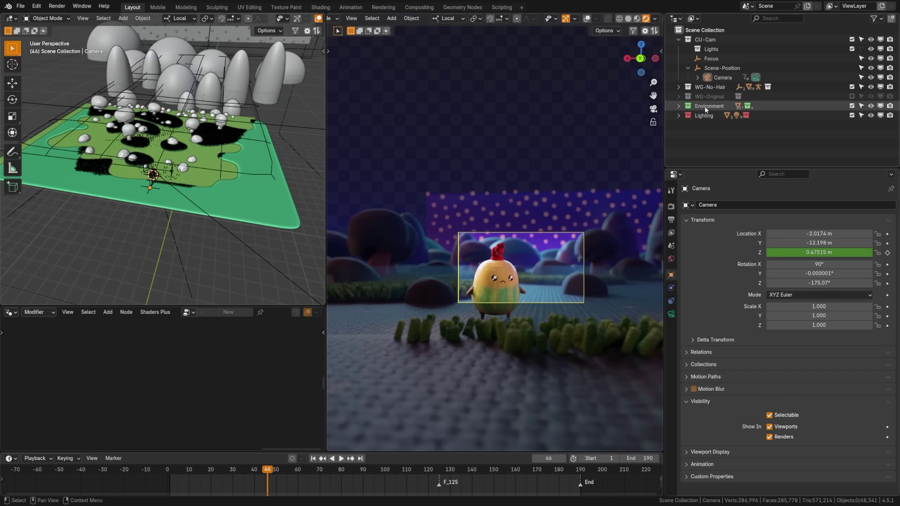
- Select all objects in the Environment collection and tick Use Camera Cull for them
click(706, 108)
right_click(707, 106)
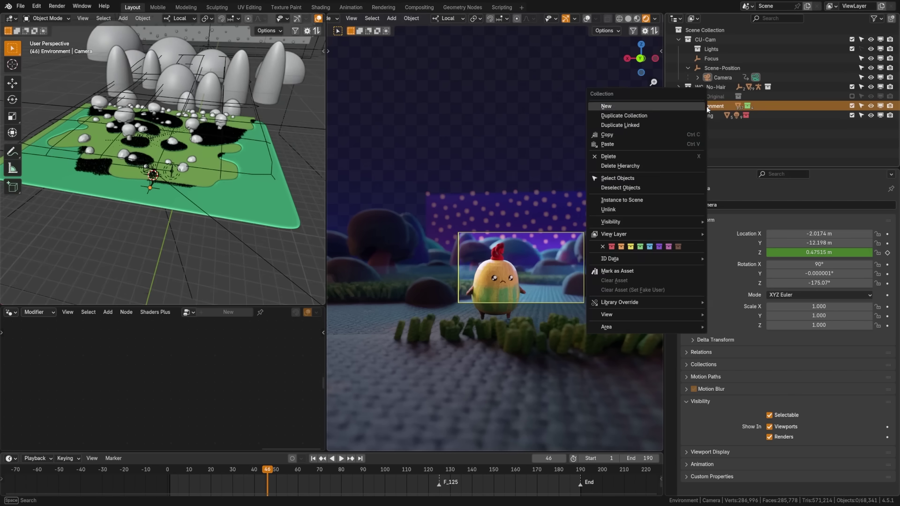
click(660, 179)
scroll(218, 177, up, 2)
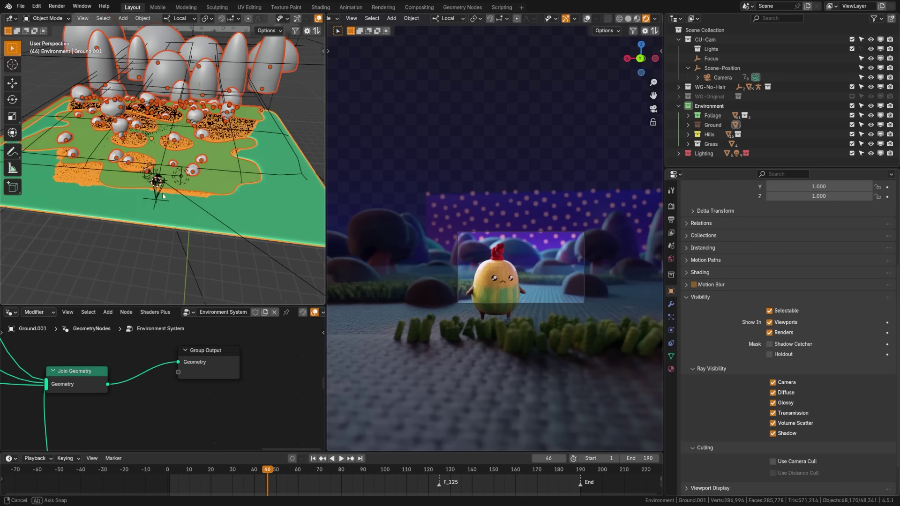
middle_drag(163, 196, 165, 193)
scroll(731, 385, down, 3)
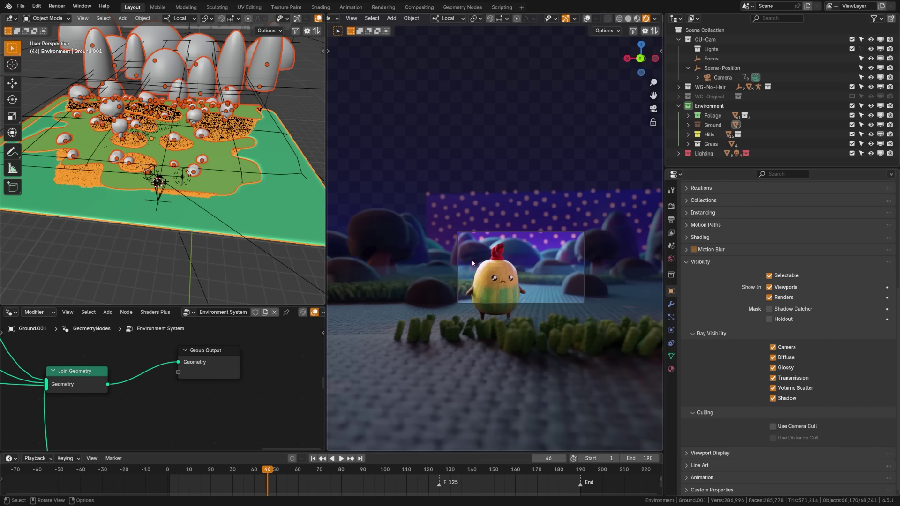
click(773, 426)
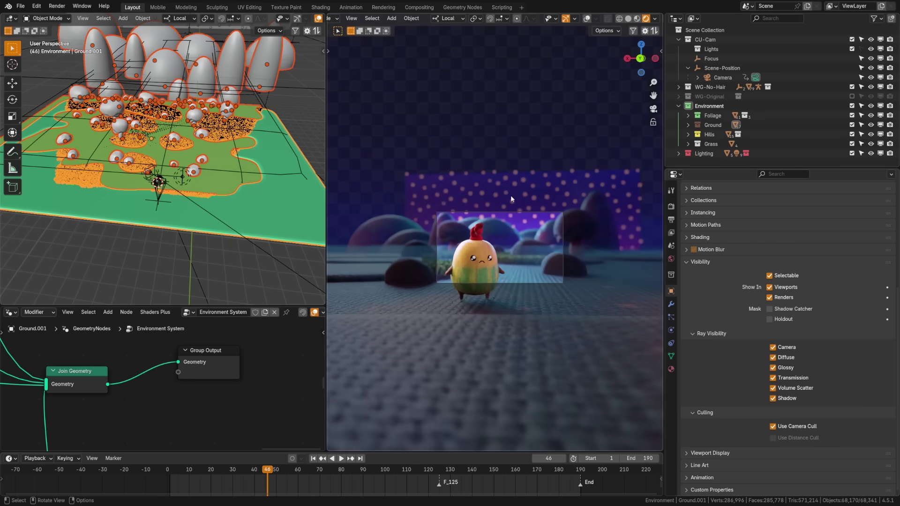
click(671, 206)
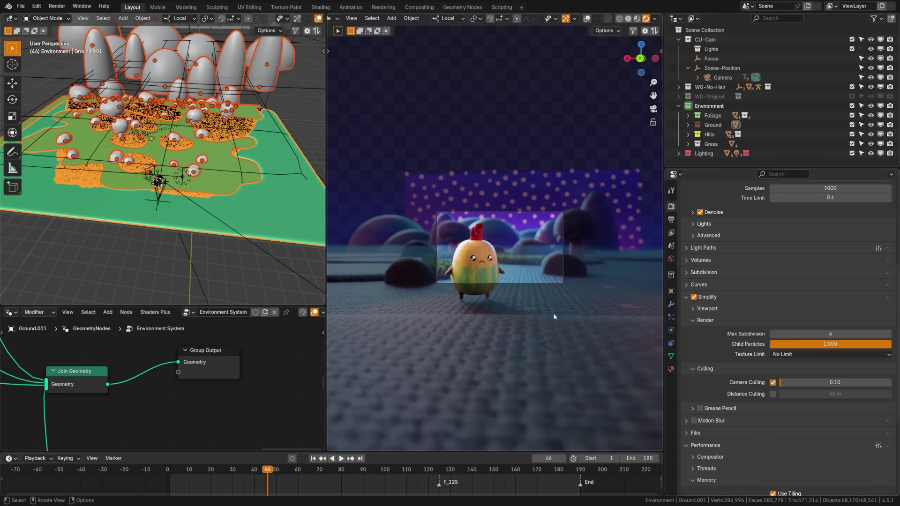
- Set the Simplify > Culling Camera Culling margin to 1.00
scroll(553, 314, up, 1)
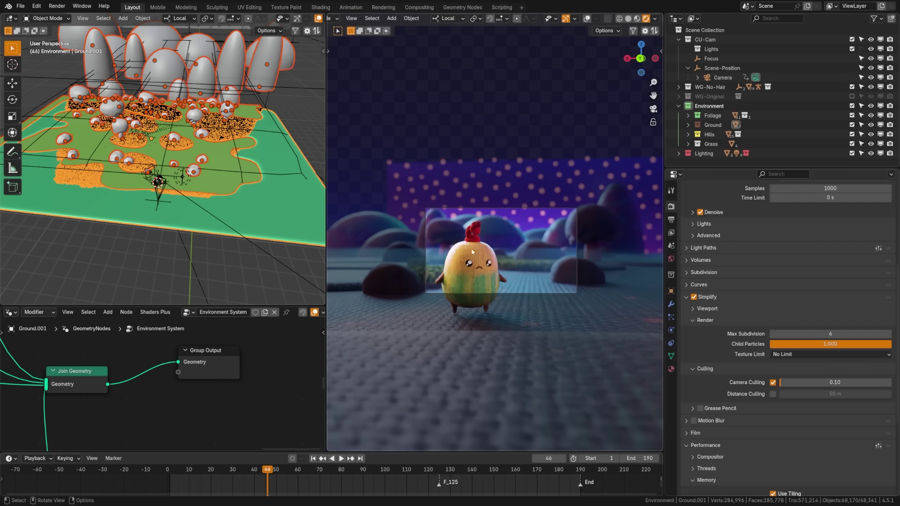
double_click(811, 383)
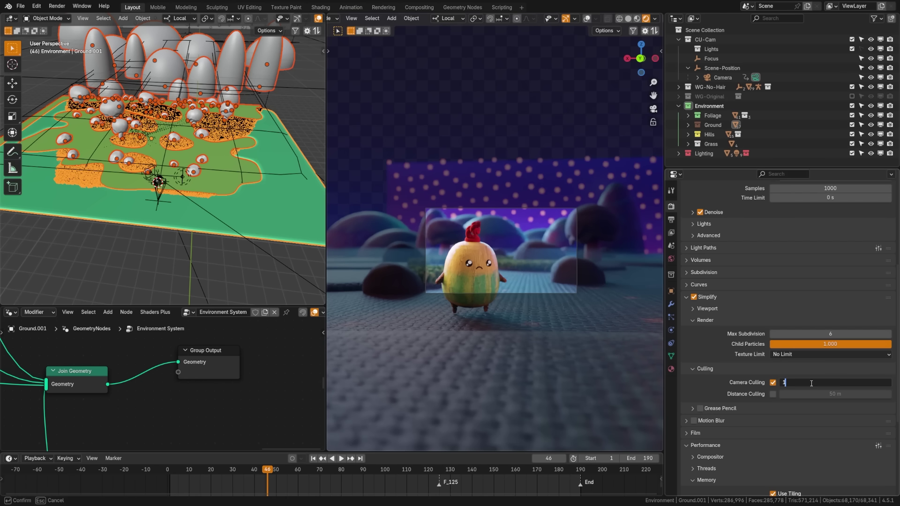
key(Return)
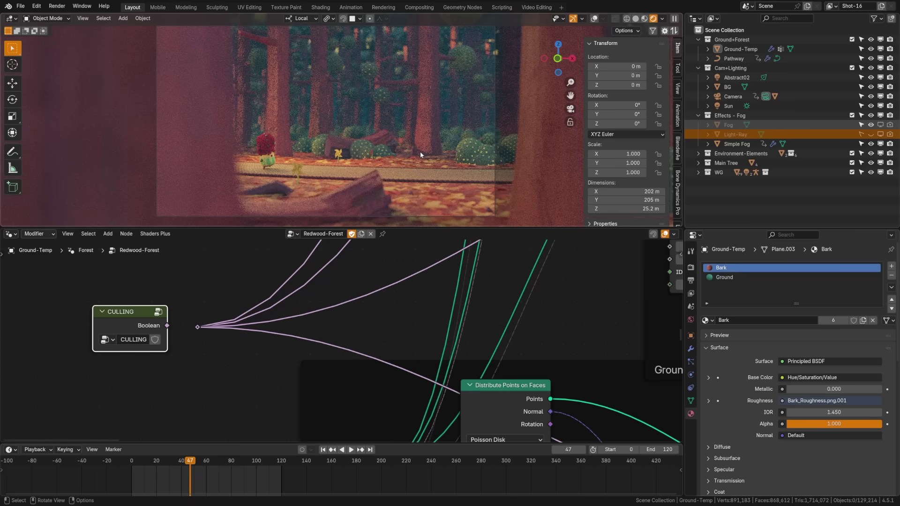
mouse_move(416, 164)
middle_down()
mouse_move(452, 146)
mouse_move(412, 169)
middle_up()
scroll(411, 170, down, 6)
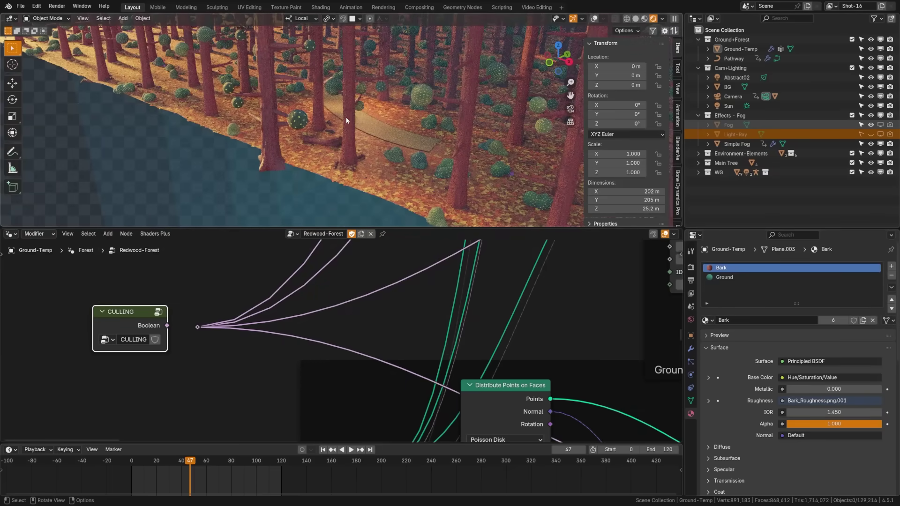
key(KP_0)
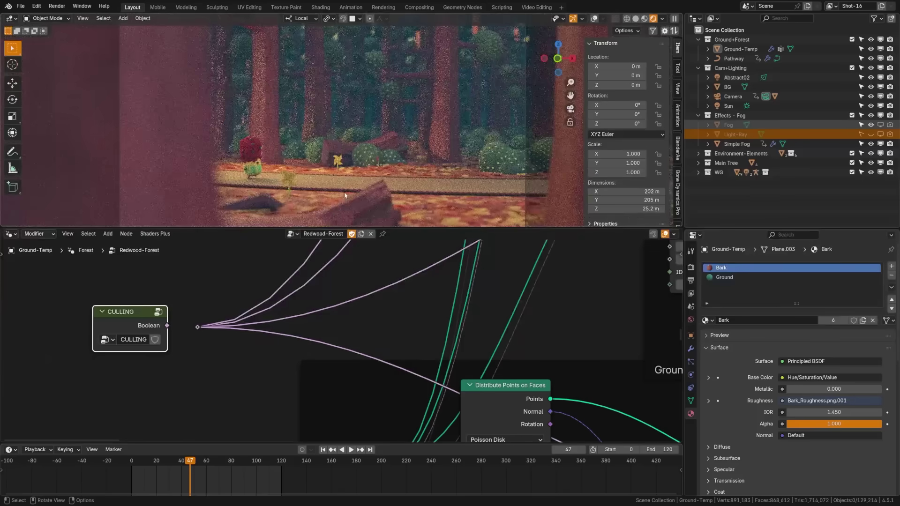
scroll(365, 318, down, 8)
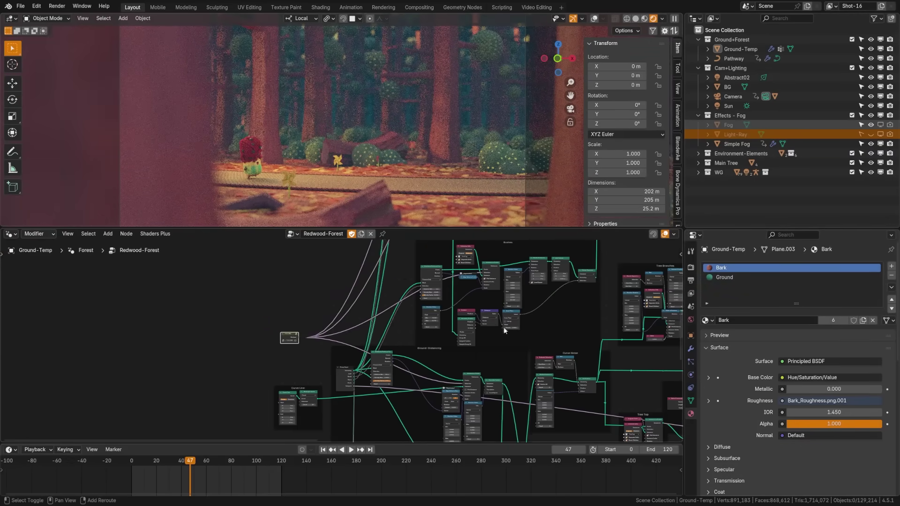
middle_drag(504, 327, 362, 348)
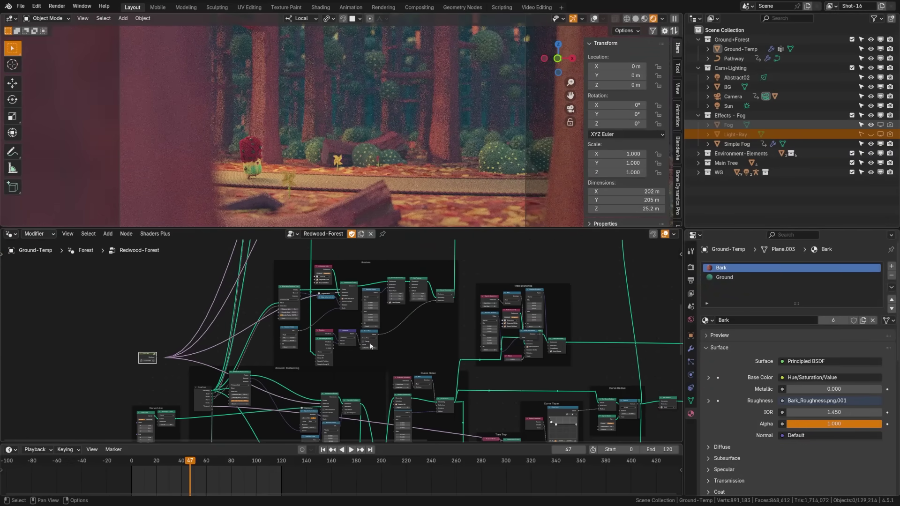
click(693, 268)
scroll(132, 343, up, 8)
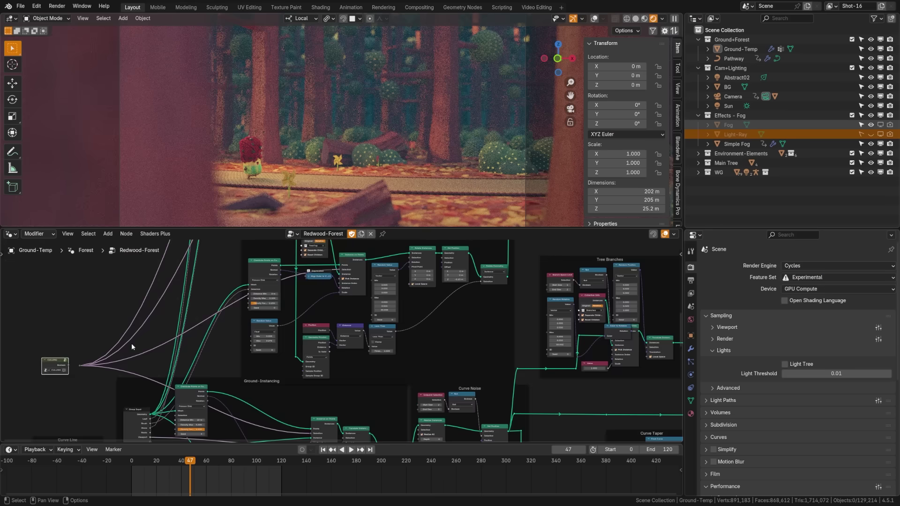
- Pull a link from the CULLING Boolean output and view the forest through the camera
middle_drag(237, 363, 326, 300)
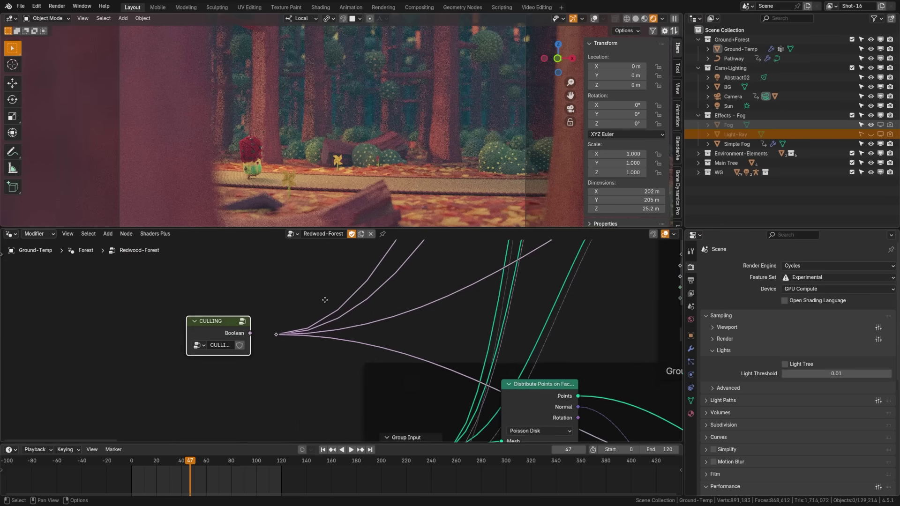
scroll(281, 313, up, 5)
middle_drag(235, 323, 281, 321)
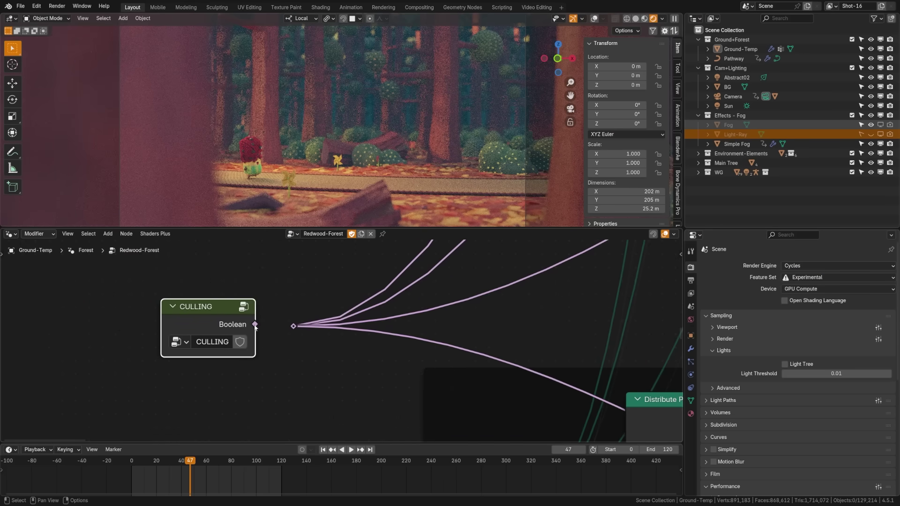
drag(254, 325, 293, 326)
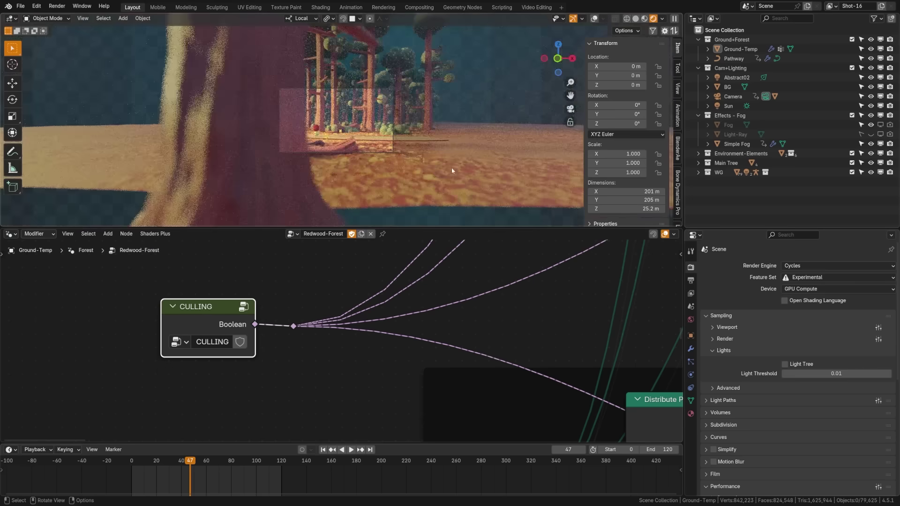
middle_drag(351, 161, 346, 194)
middle_drag(318, 130, 298, 118)
key(KP_0)
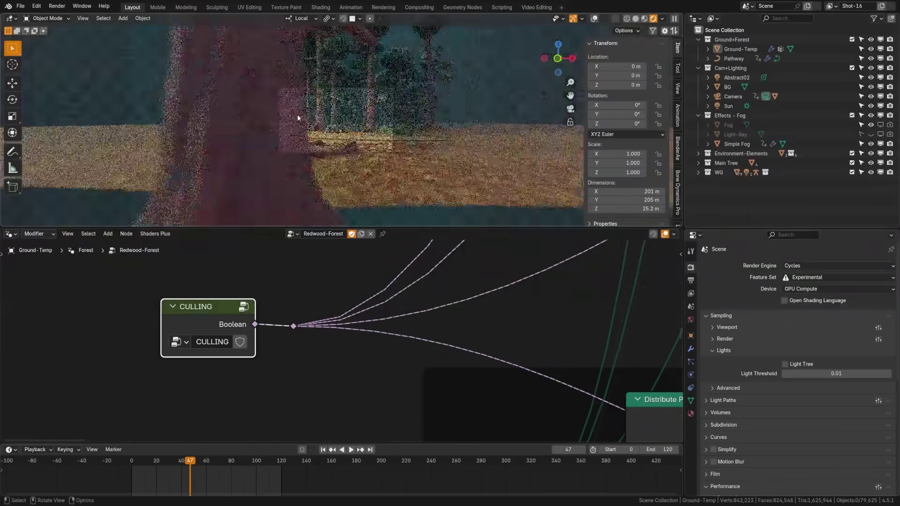
- Inspect the node tree inside the CULLING group, then return to Redwood-Forest
key(Tab)
scroll(441, 371, down, 4)
middle_drag(441, 372, 262, 278)
key(Tab)
middle_drag(456, 369, 343, 306)
scroll(343, 304, up, 8)
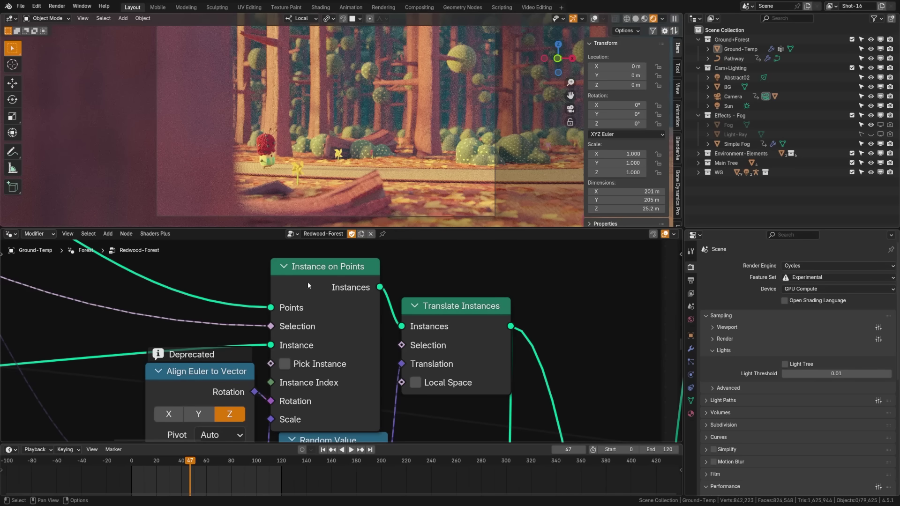
- Reconnect the CULLING Boolean output into Instance on Points' Selection socket
drag(272, 325, 201, 322)
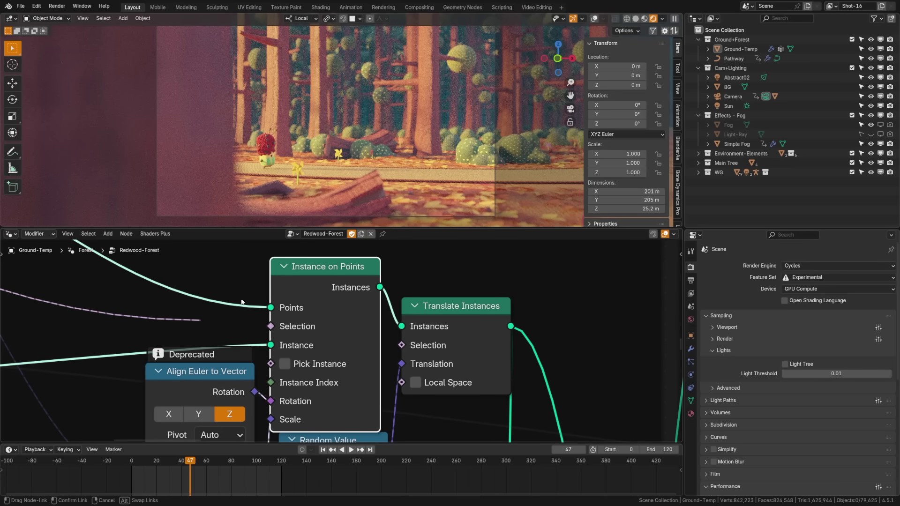
scroll(262, 295, down, 4)
scroll(399, 165, down, 3)
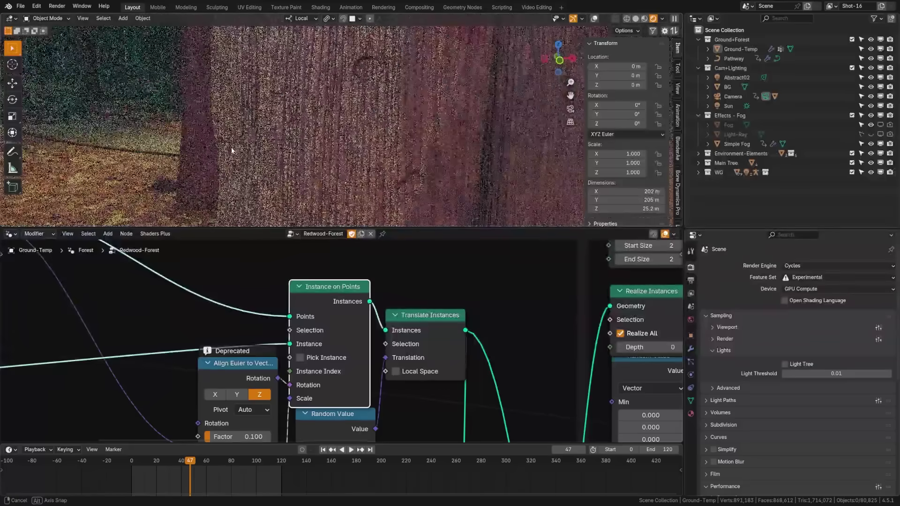
middle_drag(269, 161, 243, 169)
scroll(284, 181, down, 3)
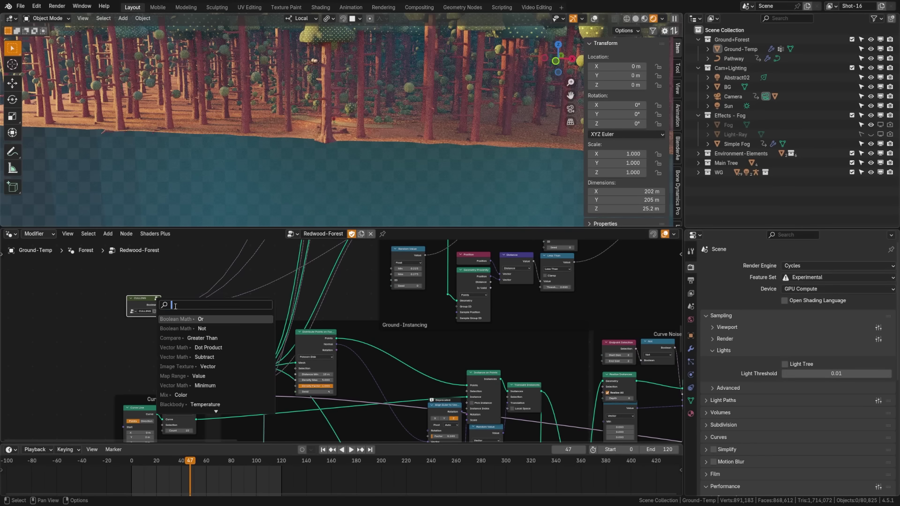
drag(162, 306, 463, 392)
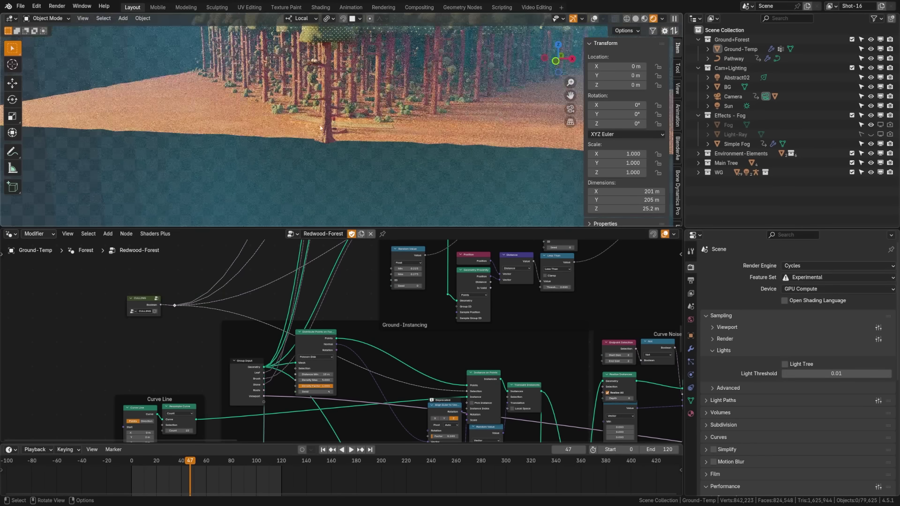
middle_drag(330, 143, 336, 121)
scroll(151, 304, up, 5)
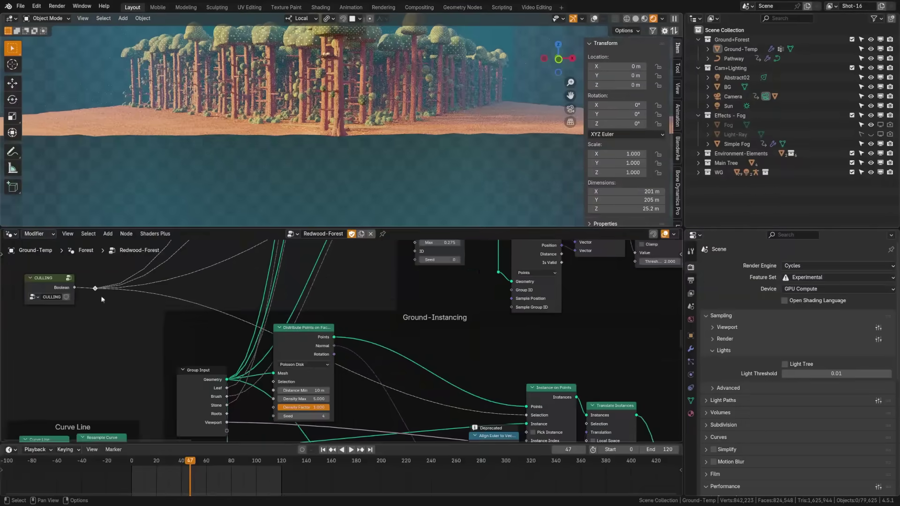
middle_drag(97, 298, 379, 334)
scroll(302, 330, up, 2)
- In the maximized CULLING group, move Group Output up and the Or node left
key(ctrl+space)
key(Tab)
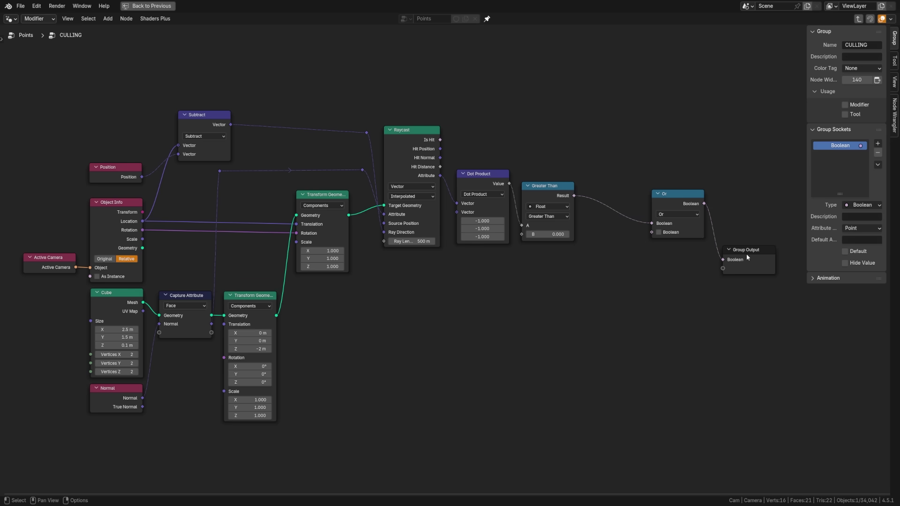
drag(746, 257, 749, 238)
drag(675, 193, 629, 196)
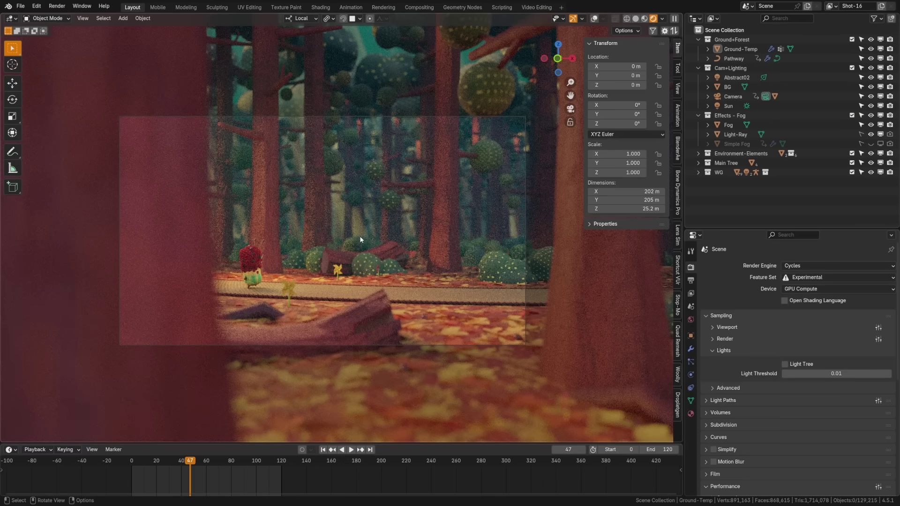
- Orbit over the forest block, then around the simple camera-and-cube scene
middle_drag(357, 218, 376, 248)
scroll(376, 256, down, 5)
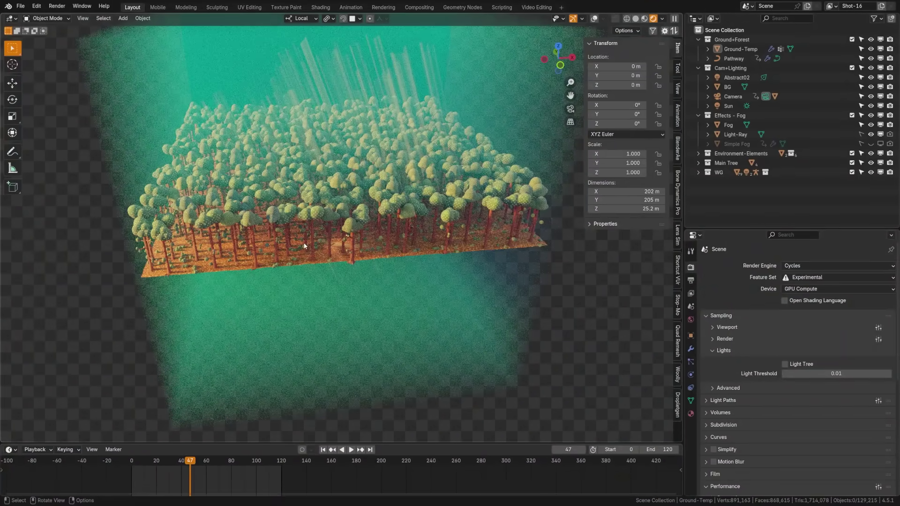
middle_drag(382, 250, 309, 234)
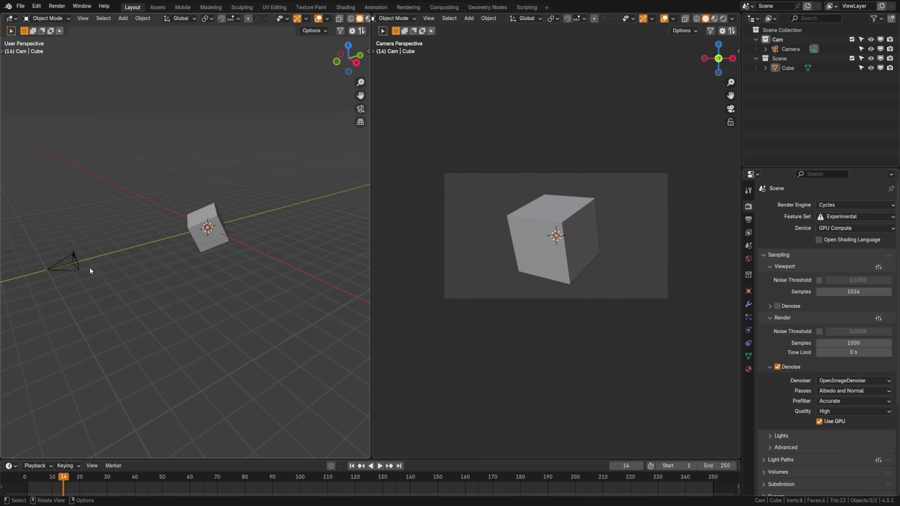
middle_drag(91, 270, 150, 267)
- Show the camera view in rendered shading and select the camera
key(z)
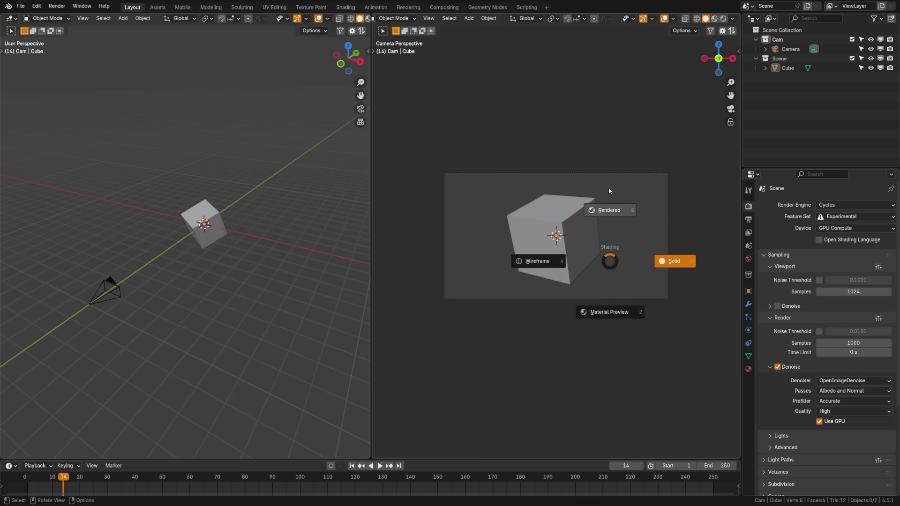
click(608, 189)
scroll(129, 293, up, 2)
shift+middle_drag(123, 294, 169, 292)
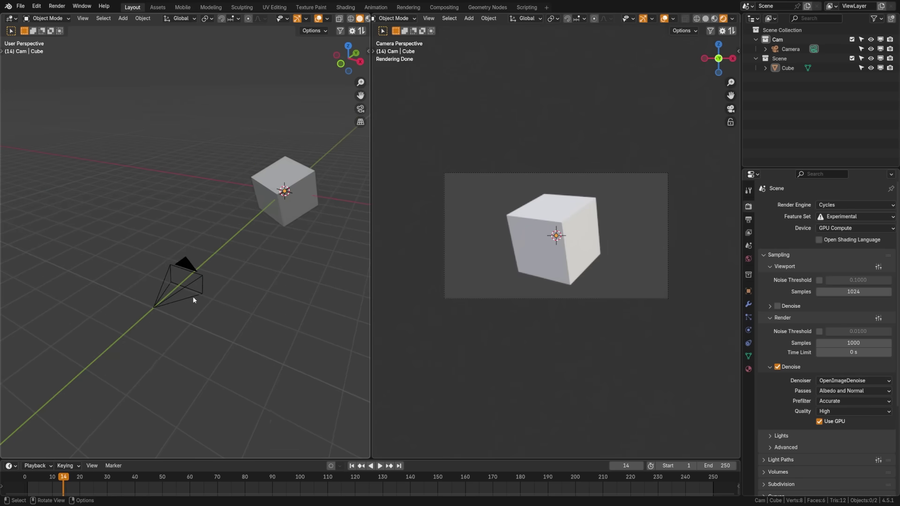
click(208, 282)
middle_drag(237, 282, 233, 284)
- Snap the 3D cursor to the camera and add a plane there
key(shift+s)
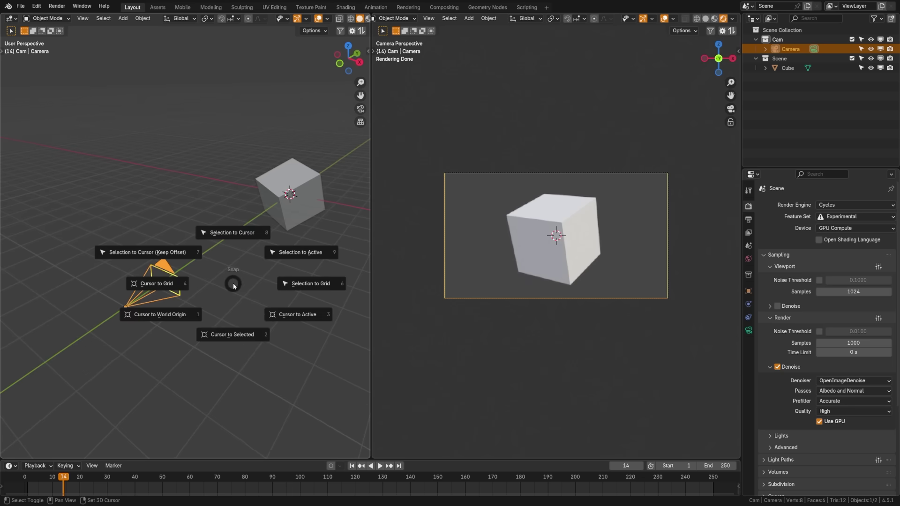
click(233, 328)
key(shift+a)
mouse_move(183, 314)
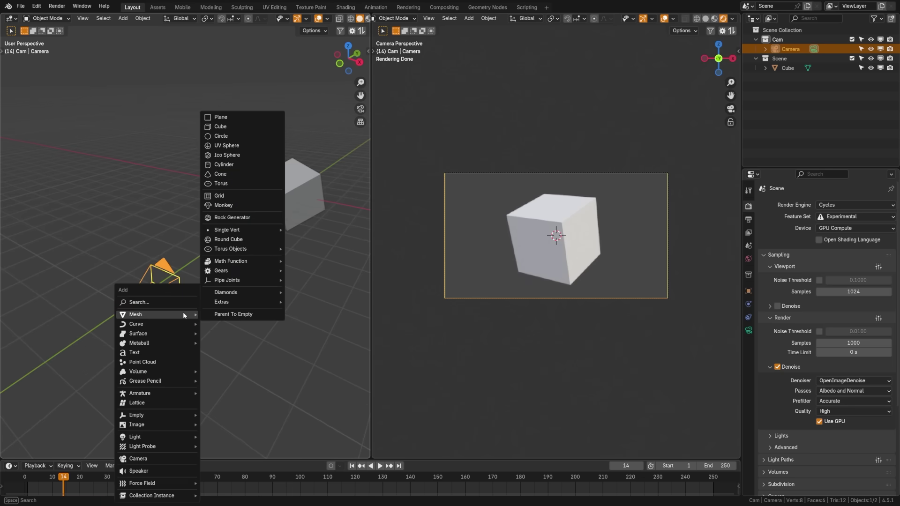
click(220, 117)
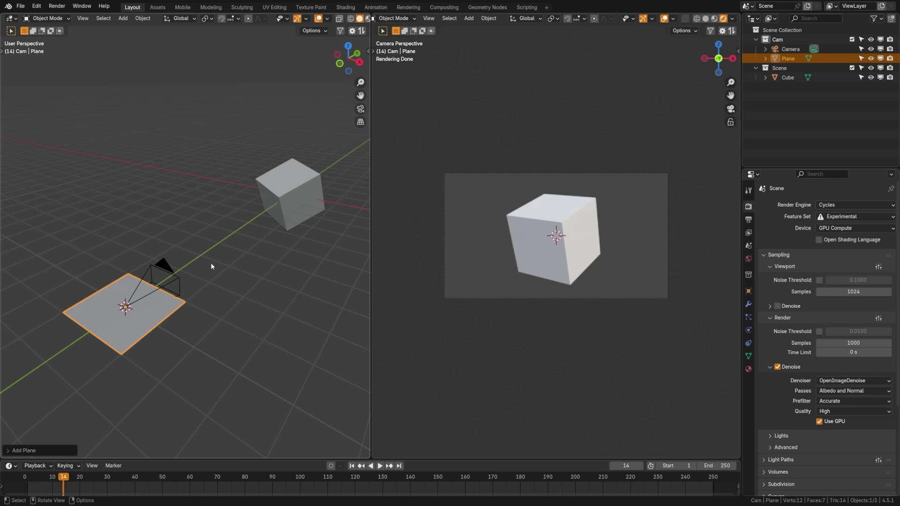
- Rotate the plane 90° on X to stand it upright and apply its rotation
key(r)
key(x)
key(9)
key(0)
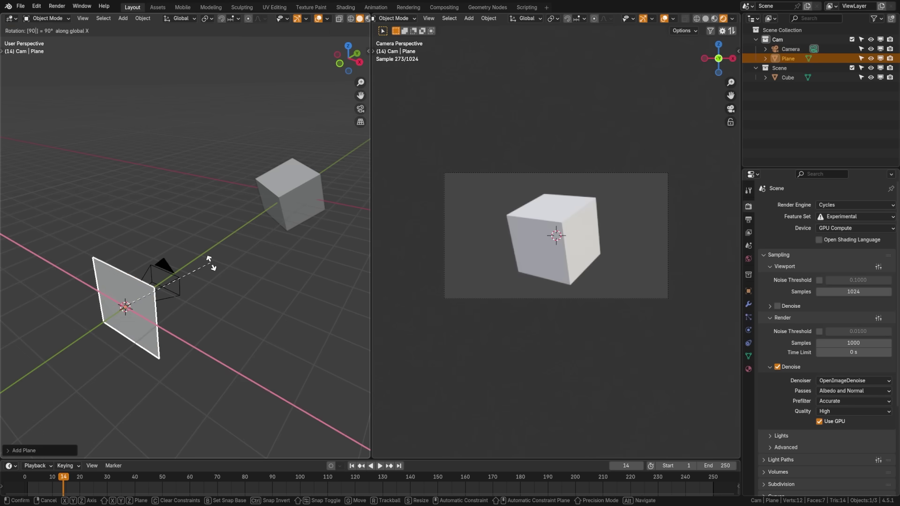
key(Return)
middle_drag(179, 288, 121, 307)
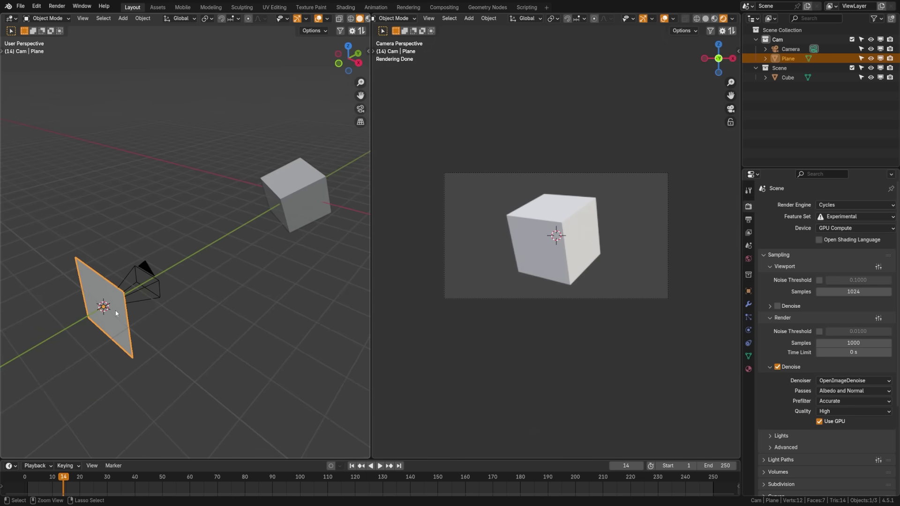
key(ctrl+a)
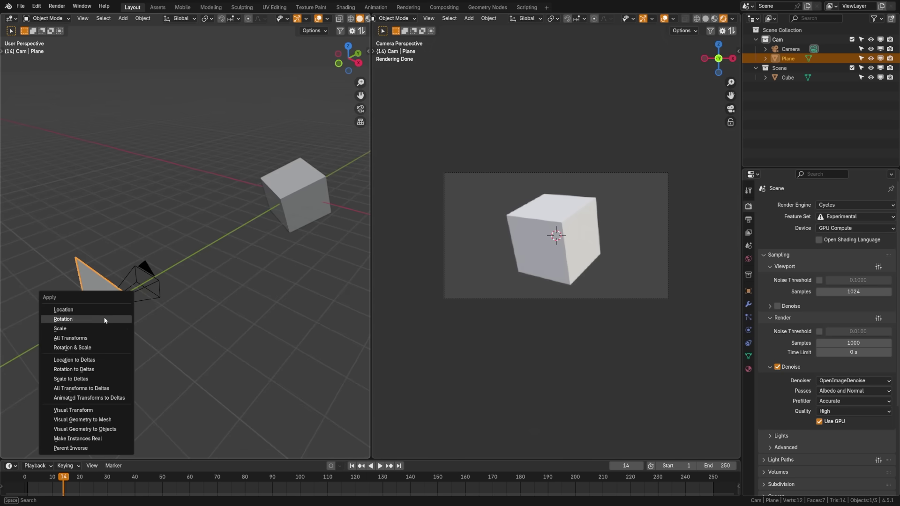
click(109, 319)
- Slide the plane along Y so it sits just in front of the camera
key(n)
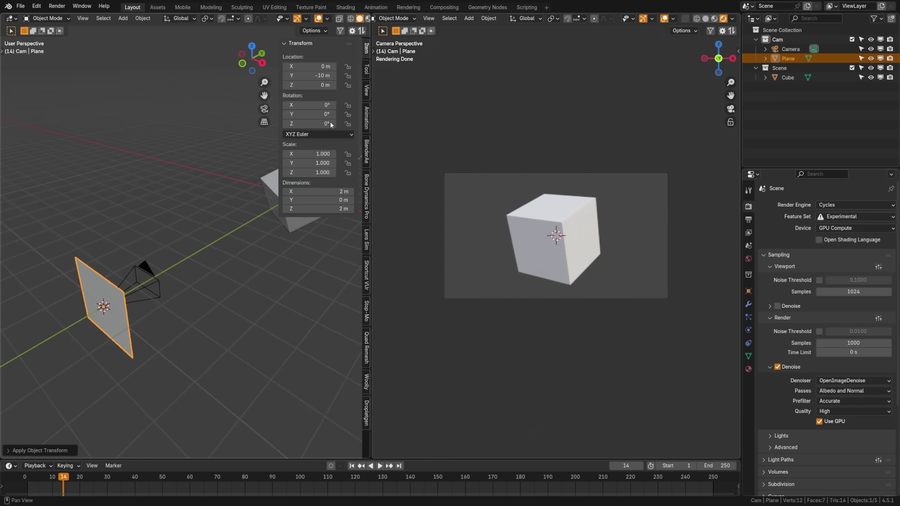
key(n)
middle_drag(162, 276, 66, 127)
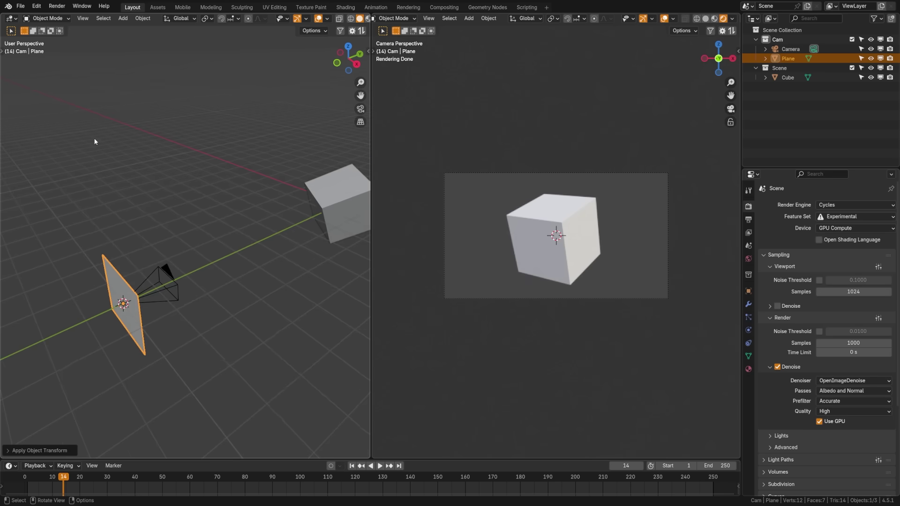
key(t)
click(13, 83)
drag(152, 292, 207, 269)
- Rename the plane object to 'Simple Fog'
double_click(792, 58)
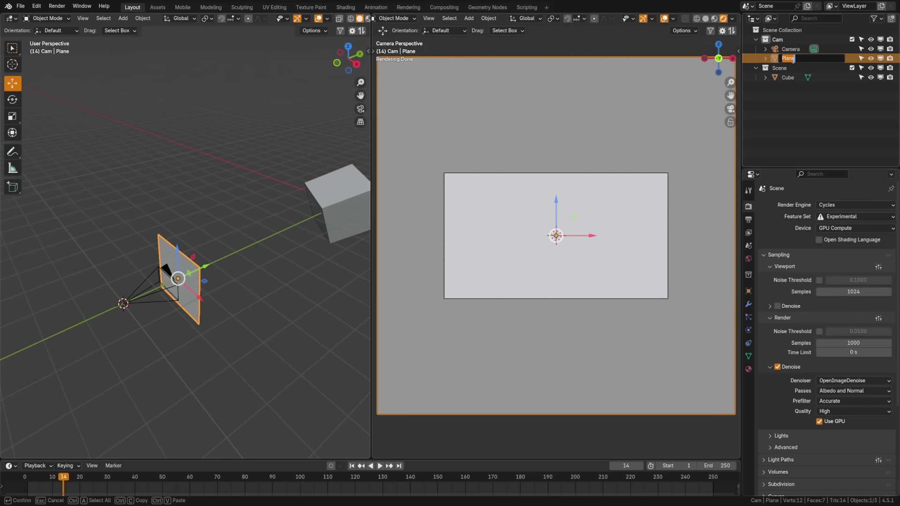
text(Simple Fog)
key(Return)
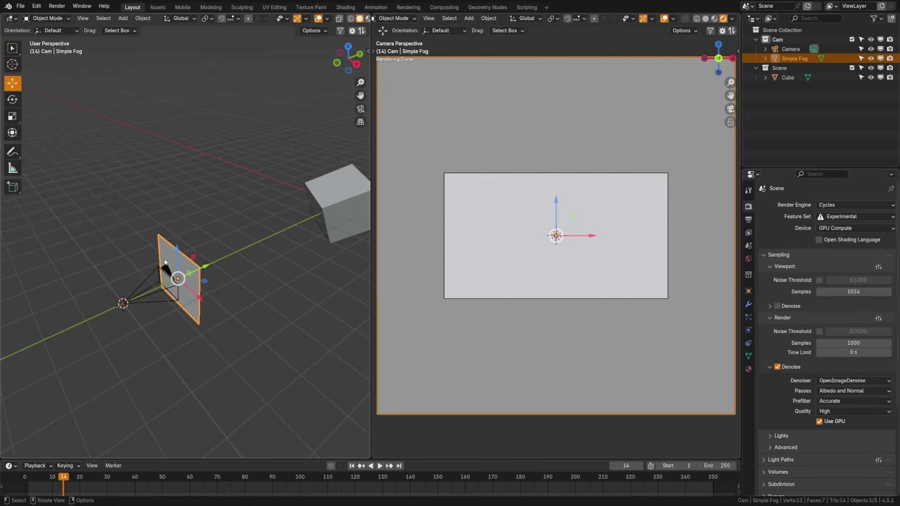
- Parent Simple Fog to the camera keeping its transform, and test with a camera fly
click(147, 280)
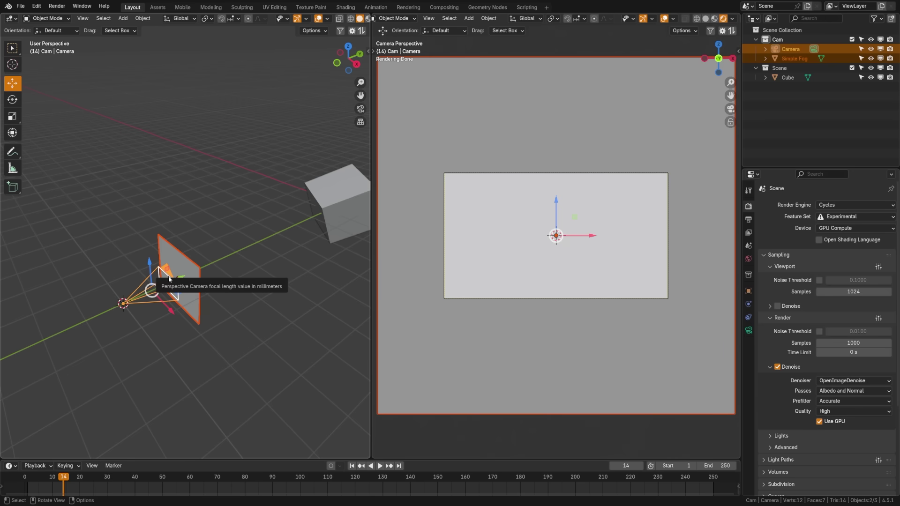
key(ctrl+p)
click(168, 276)
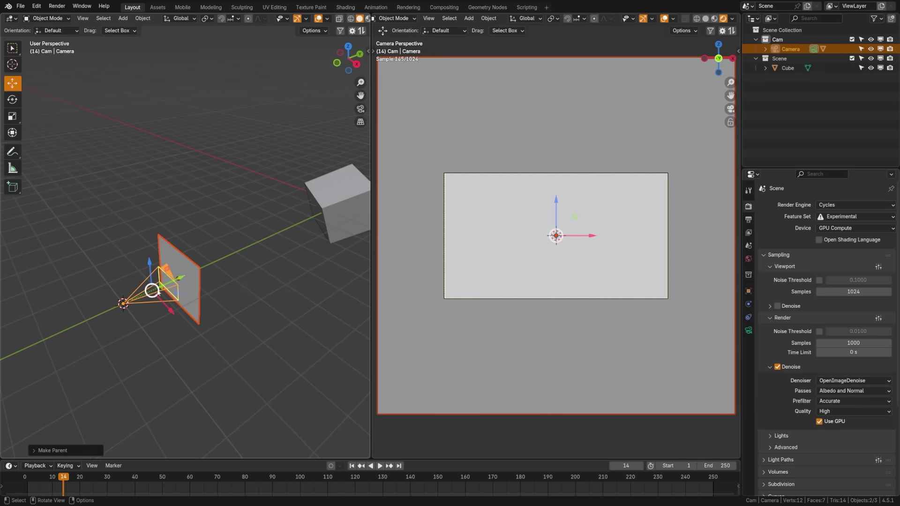
click(464, 299)
key(shift+grave)
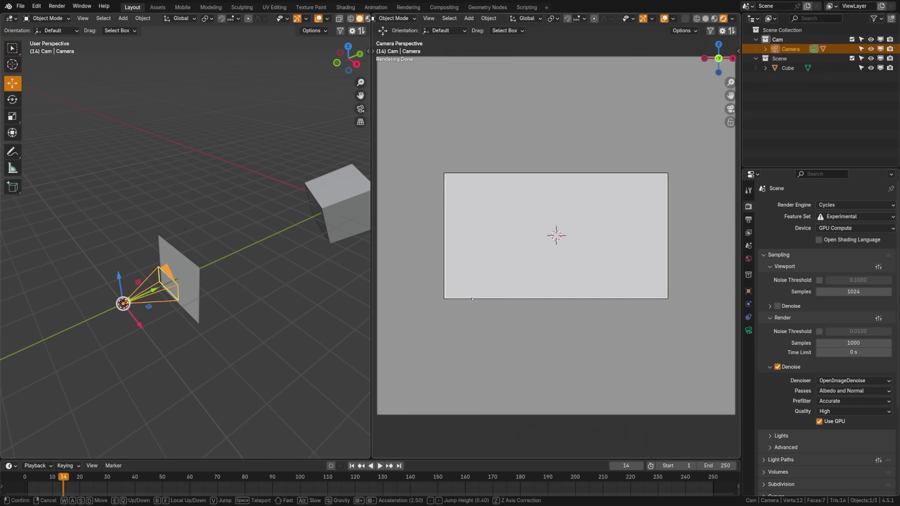
key(Escape)
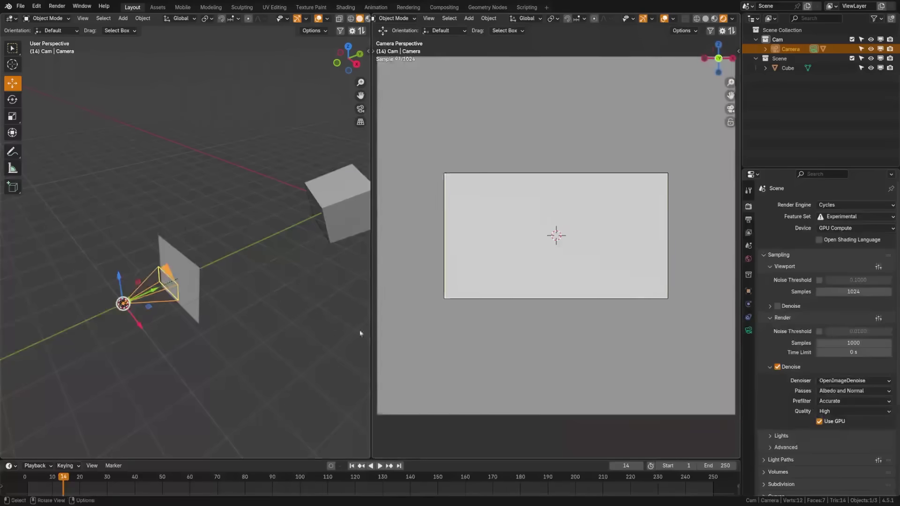
- Scale the Simple Fog mesh up hugely in Edit Mode, then return to Object Mode
click(180, 280)
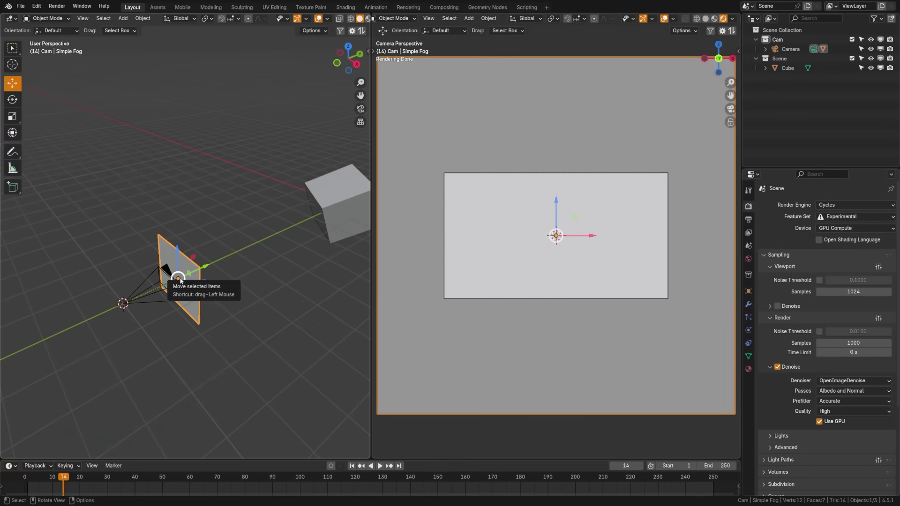
key(ctrl+Tab)
click(257, 295)
scroll(201, 306, down, 5)
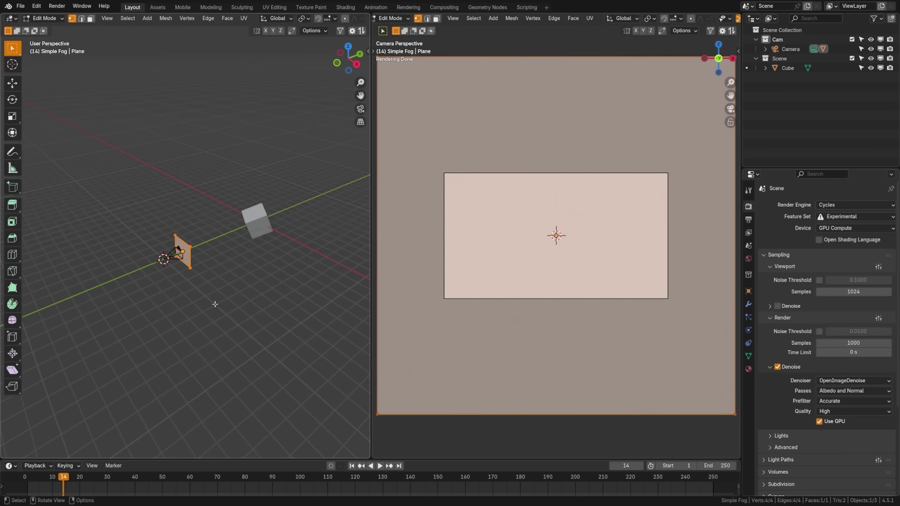
key(s)
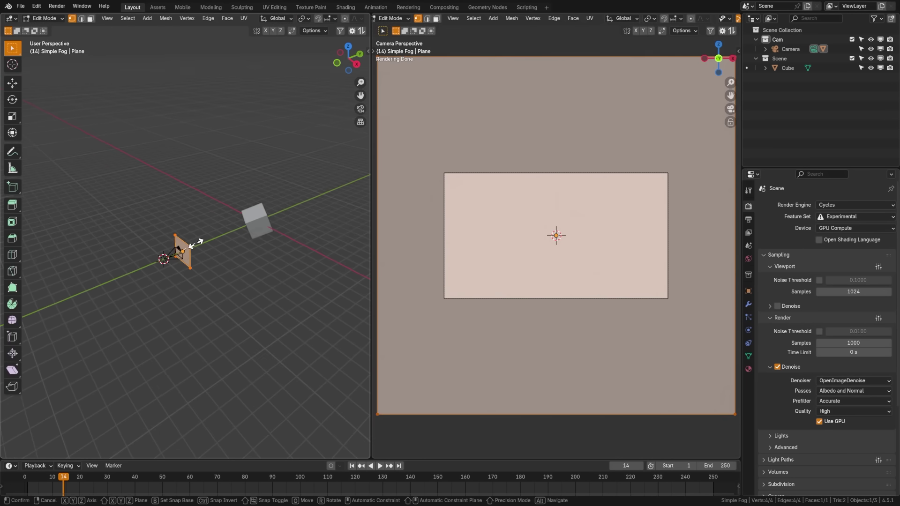
key(Return)
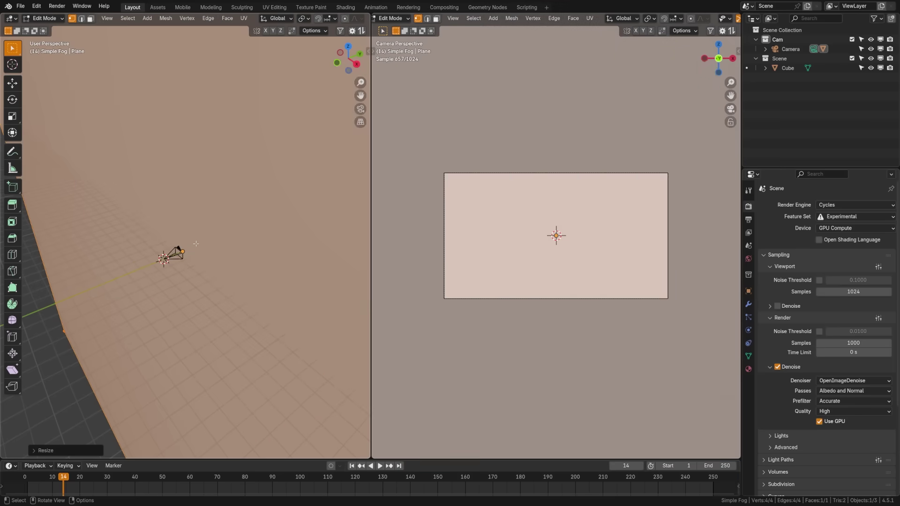
middle_drag(202, 249, 262, 271)
key(Tab)
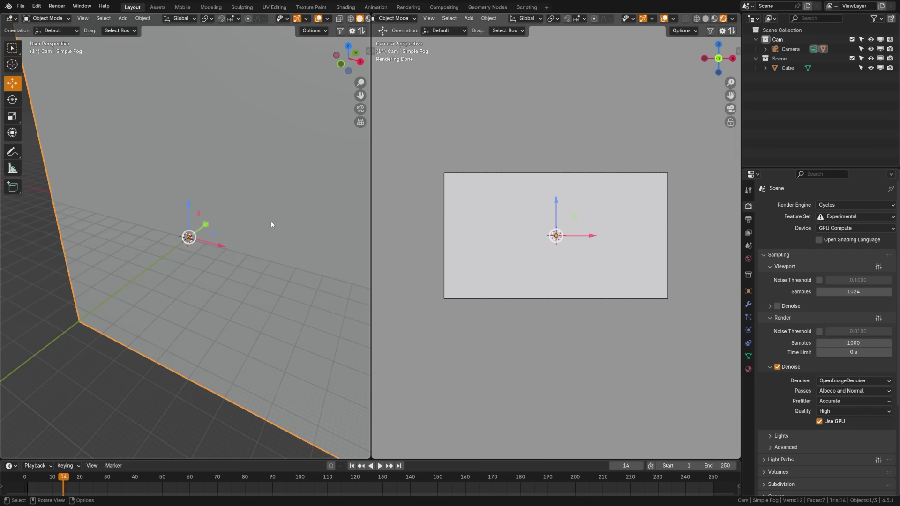
- Add an Array modifier to the Simple Fog plane
middle_drag(271, 224, 224, 242)
click(749, 304)
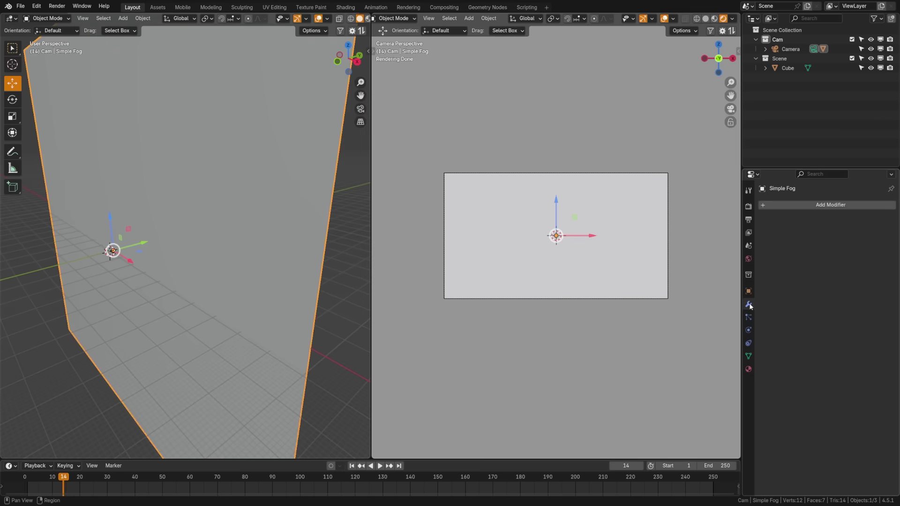
click(804, 205)
click(804, 205)
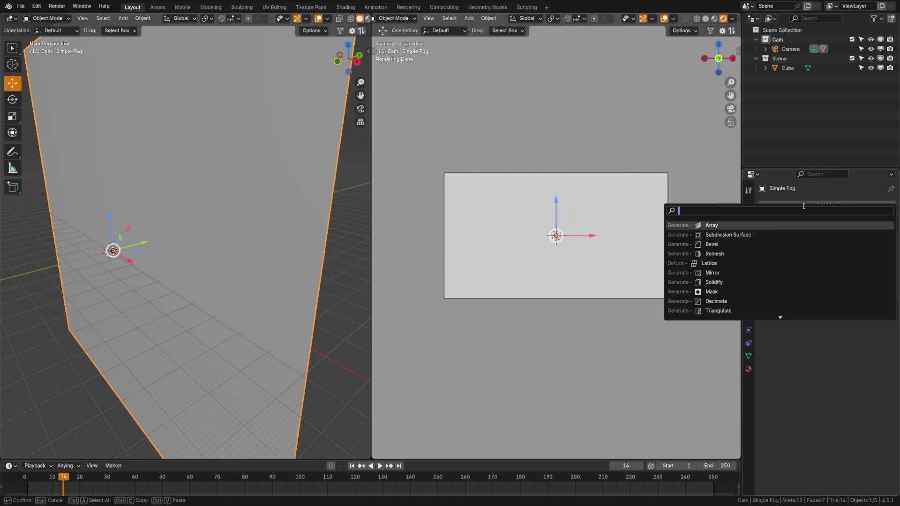
key(Return)
middle_drag(338, 234, 274, 254)
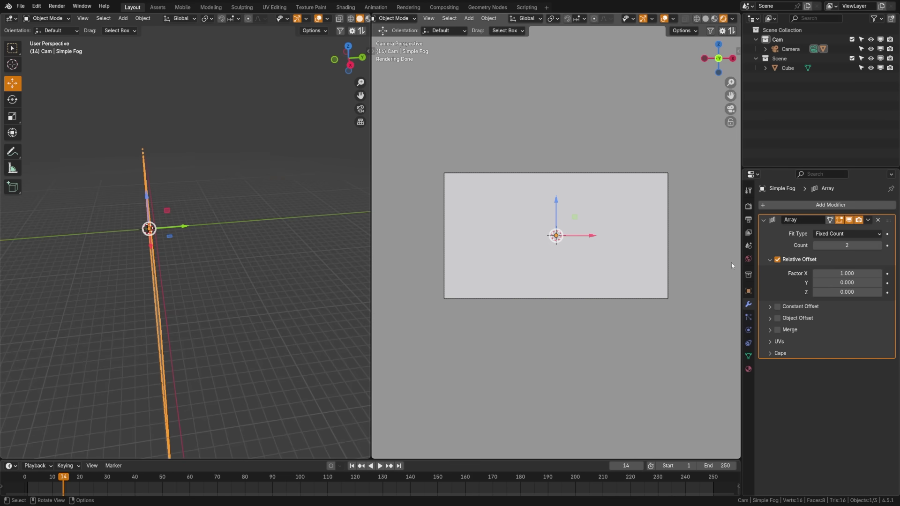
- Switch the array to constant offset with Y distance 10 m and count 6
click(779, 260)
click(770, 260)
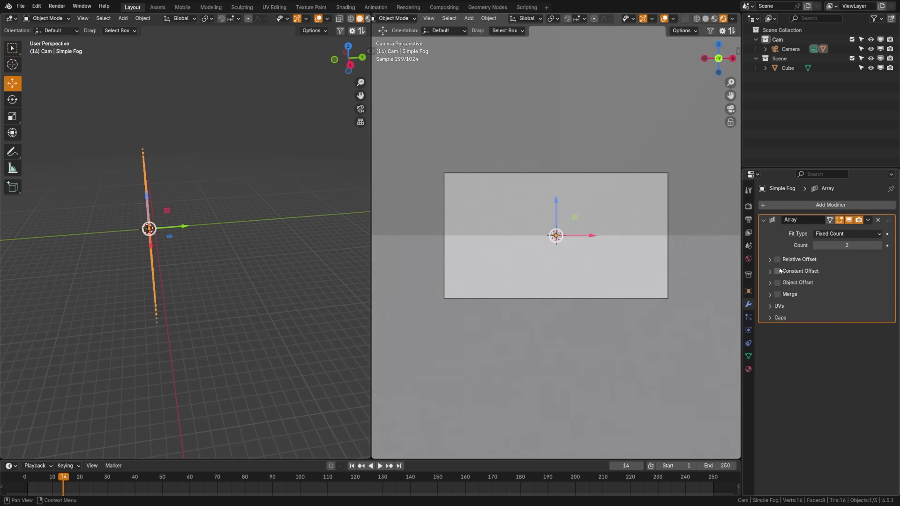
click(779, 271)
click(770, 272)
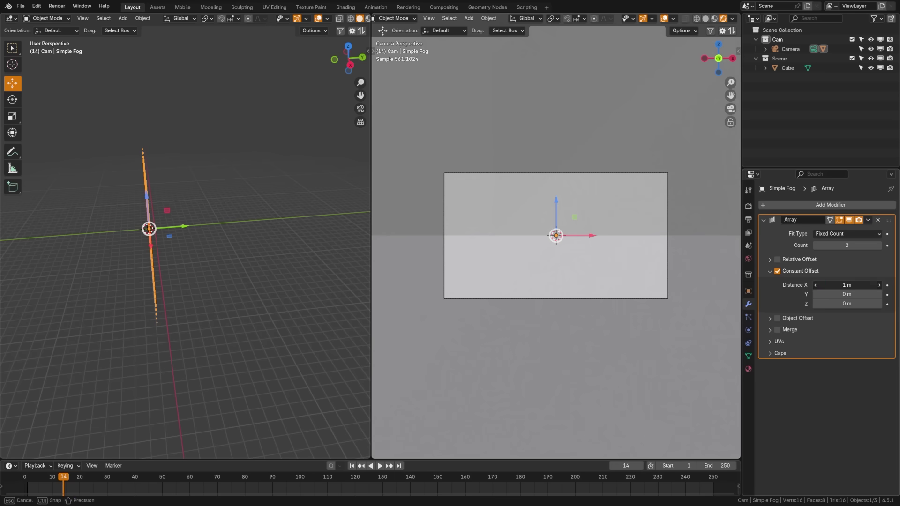
mouse_move(844, 294)
mouse_down()
mouse_move(853, 294)
mouse_move(798, 294)
mouse_move(865, 294)
mouse_move(833, 294)
mouse_up()
click(847, 294)
text(10)
key(Return)
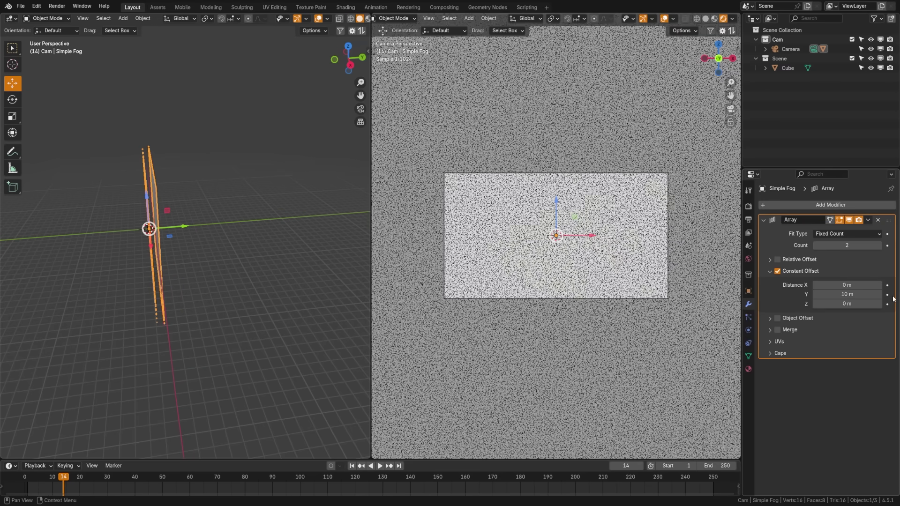
click(881, 248)
click(881, 248)
click(881, 248)
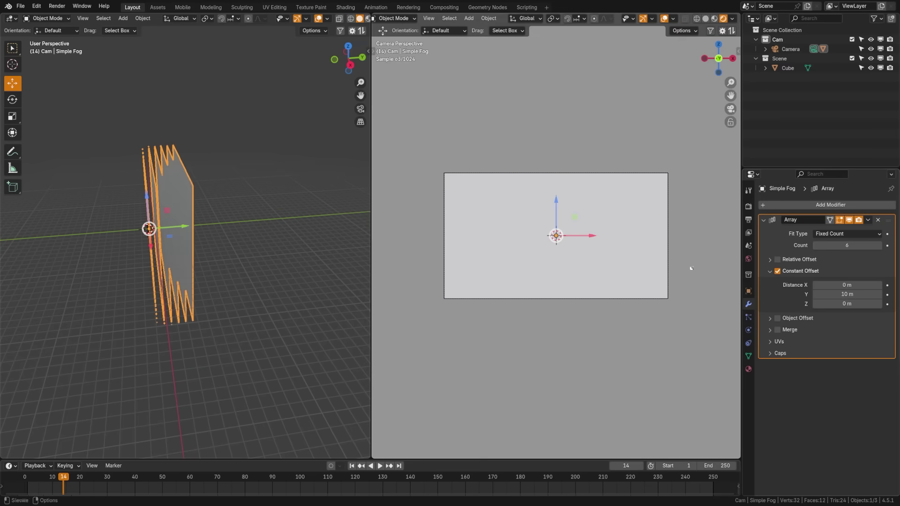
- Check the fog layers from the camera's viewpoint, then reselect the Simple Fog planes
scroll(70, 230, up, 3)
middle_drag(61, 230, 130, 214)
key(r)
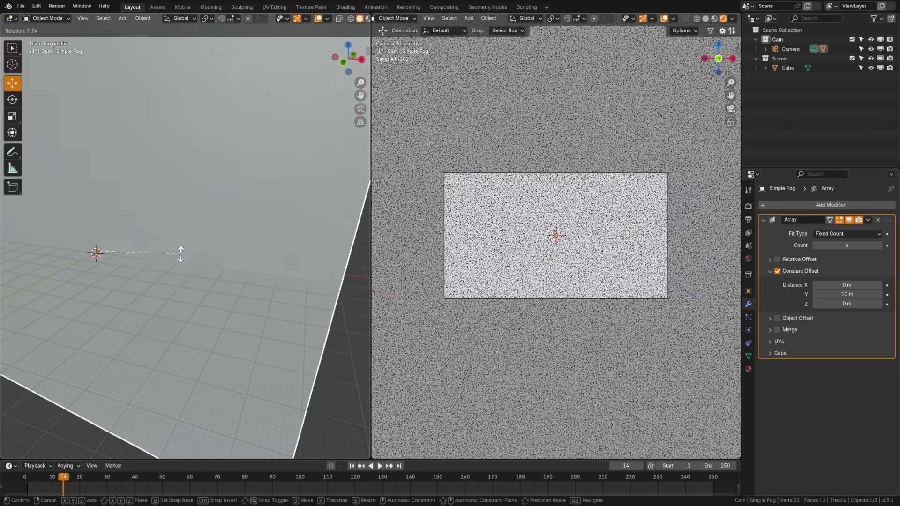
right_click(181, 255)
click(516, 301)
middle_drag(328, 297, 276, 298)
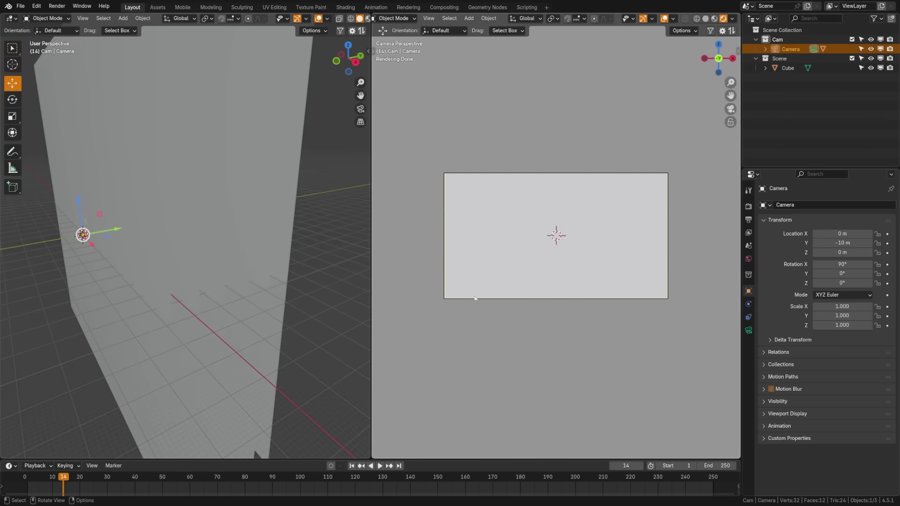
key(shift+grave)
key(Escape)
click(171, 277)
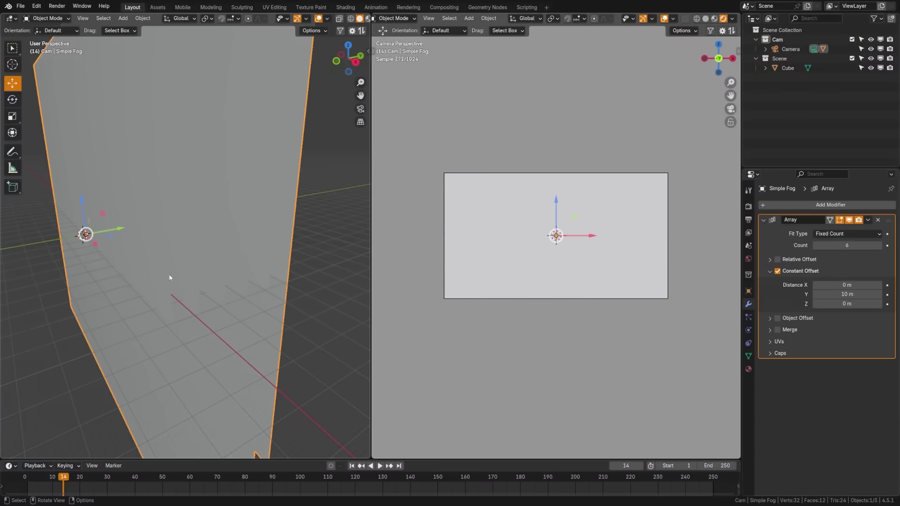
- Create a new material named 'Simple Fog' with alpha around 0.05
click(749, 369)
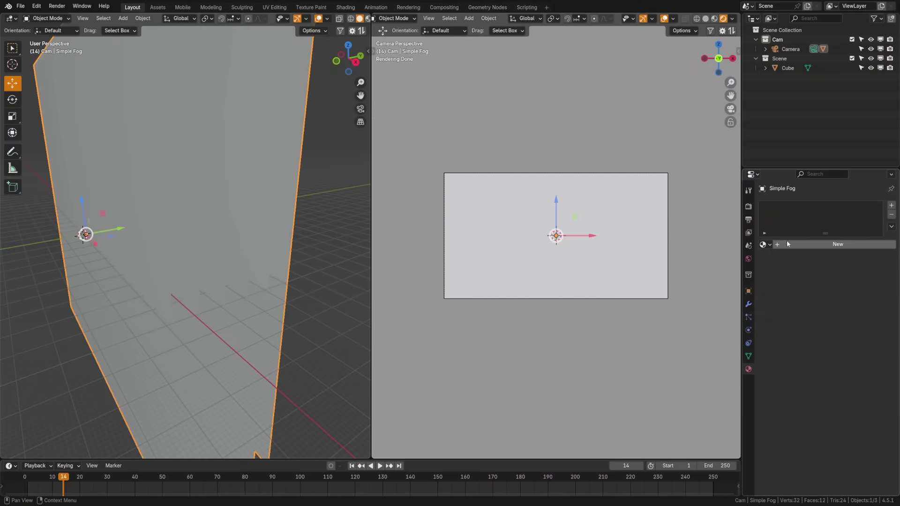
click(813, 244)
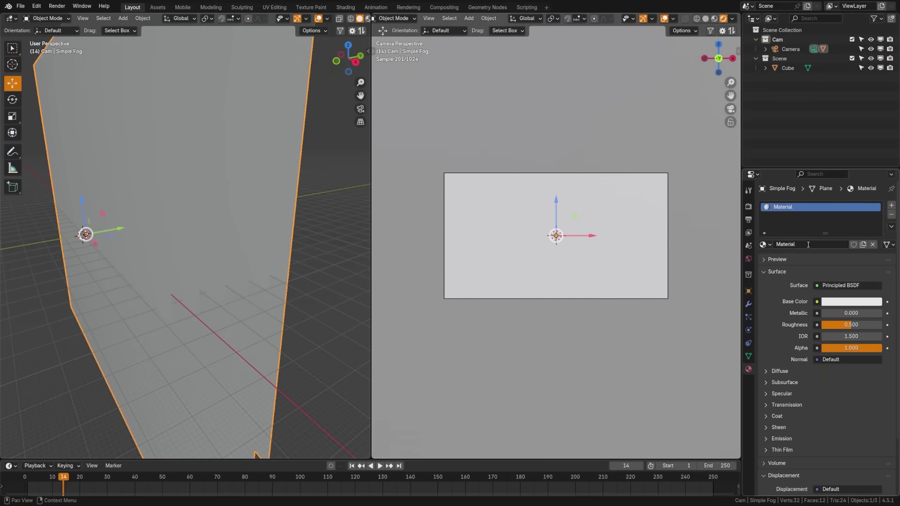
double_click(808, 245)
text(Simple Fo)
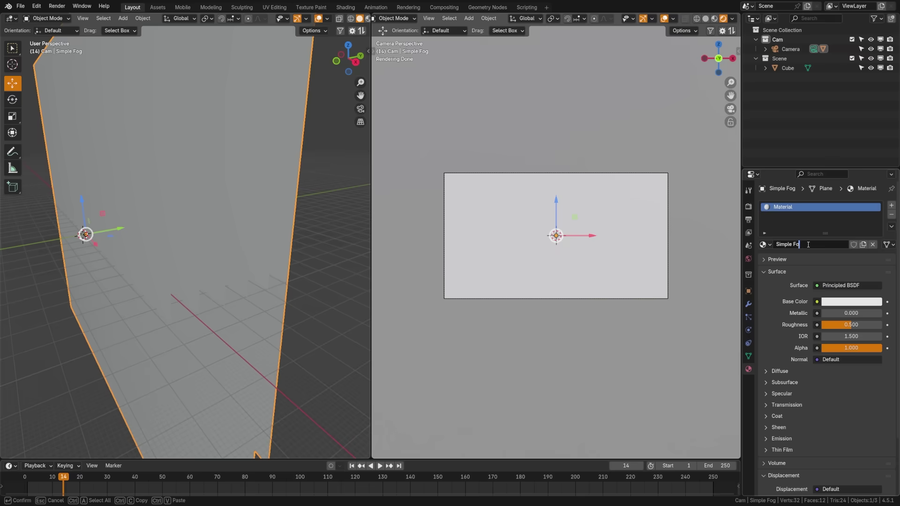
text(g)
key(Return)
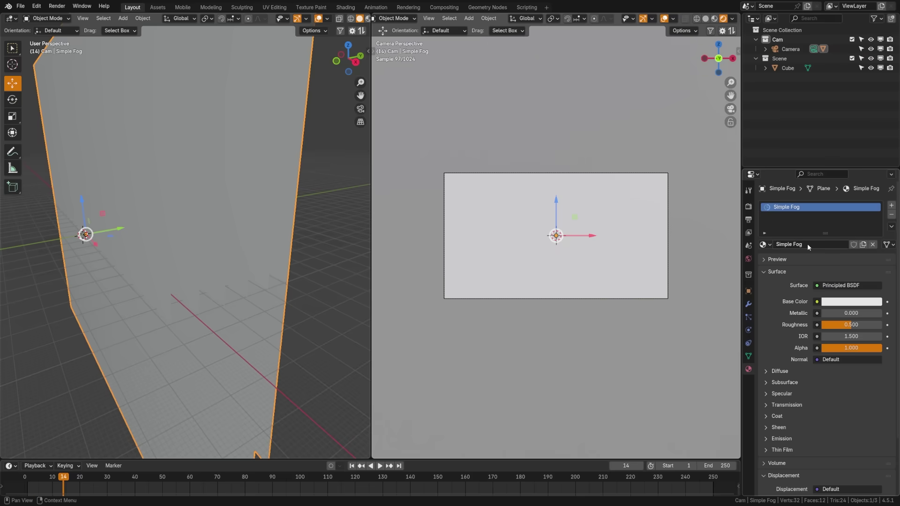
click(868, 348)
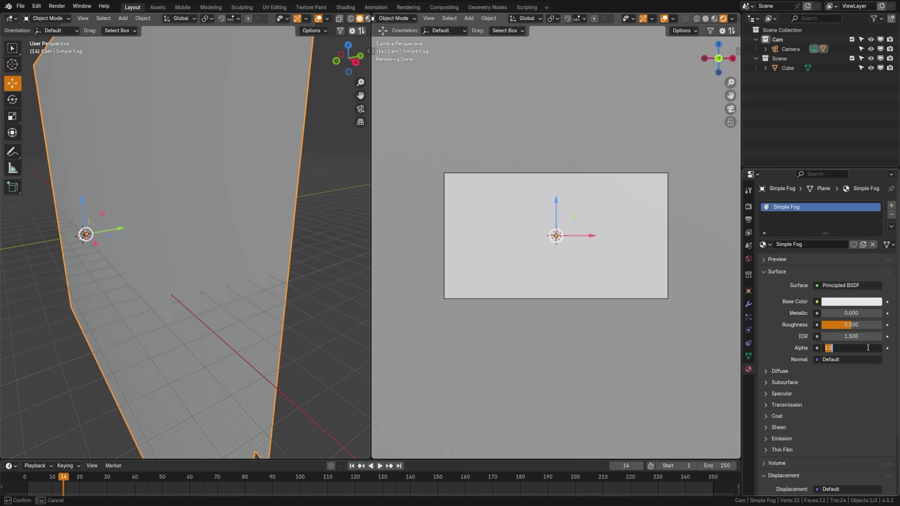
key(Return)
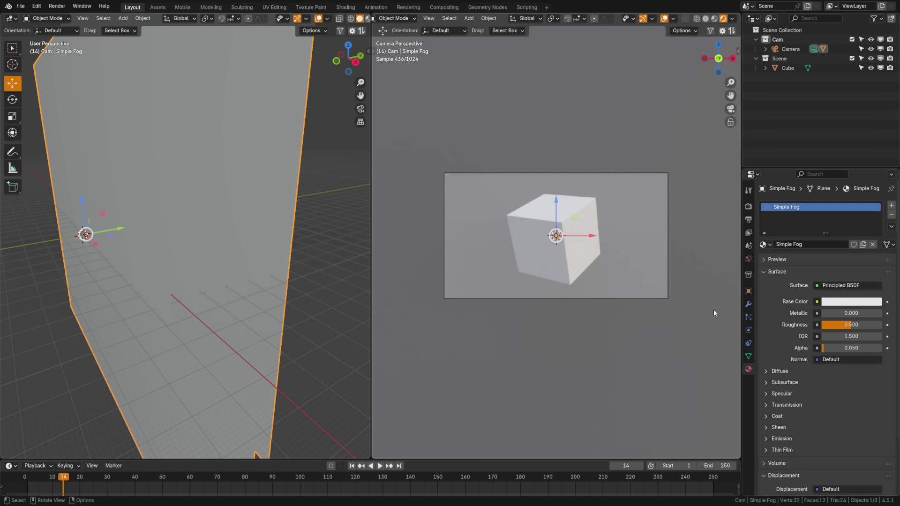
mouse_move(842, 348)
mouse_down()
mouse_move(854, 348)
mouse_move(825, 348)
mouse_up()
- Uncheck every Ray Visibility option except Camera for the fog planes
middle_drag(278, 282, 263, 277)
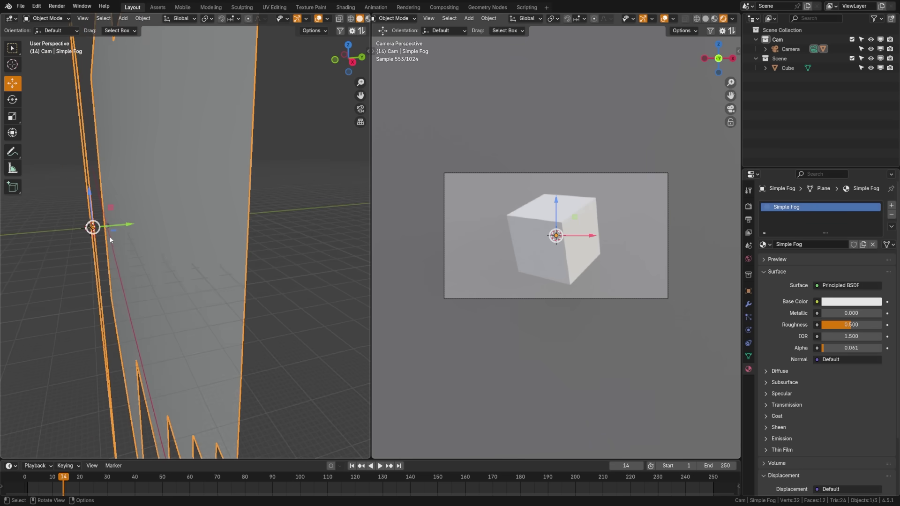
middle_drag(111, 240, 130, 231)
click(749, 291)
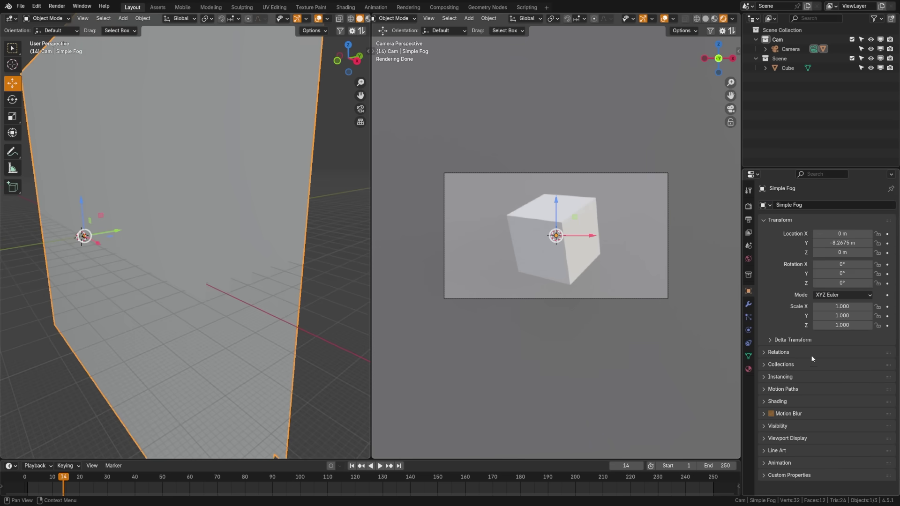
click(799, 427)
scroll(847, 412, down, 8)
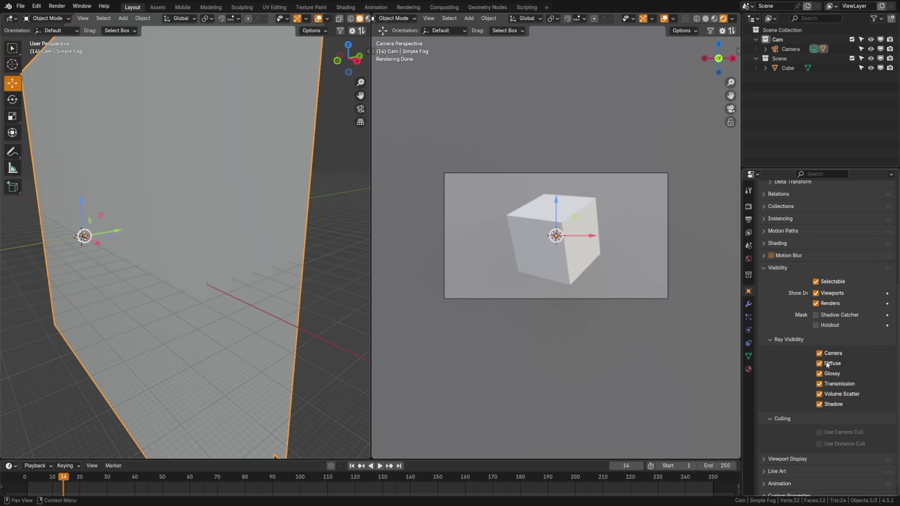
drag(822, 366, 820, 415)
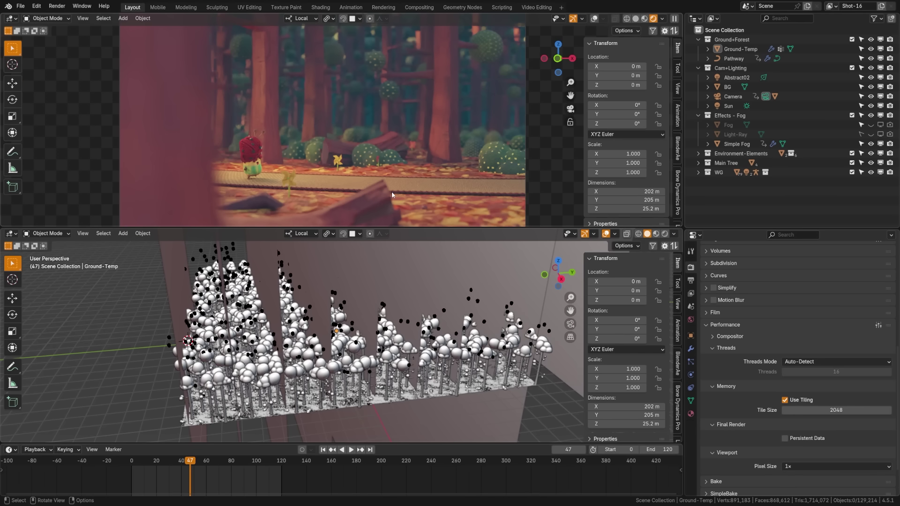
- Select the forest shot's Simple Fog object and pick a salmon base colour for its material
middle_drag(384, 333, 415, 389)
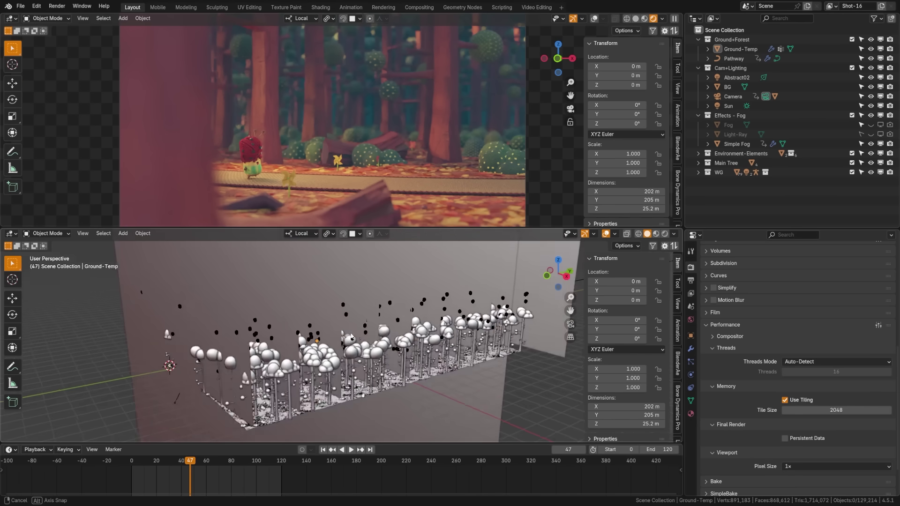
middle_drag(351, 338, 348, 316)
scroll(299, 342, up, 4)
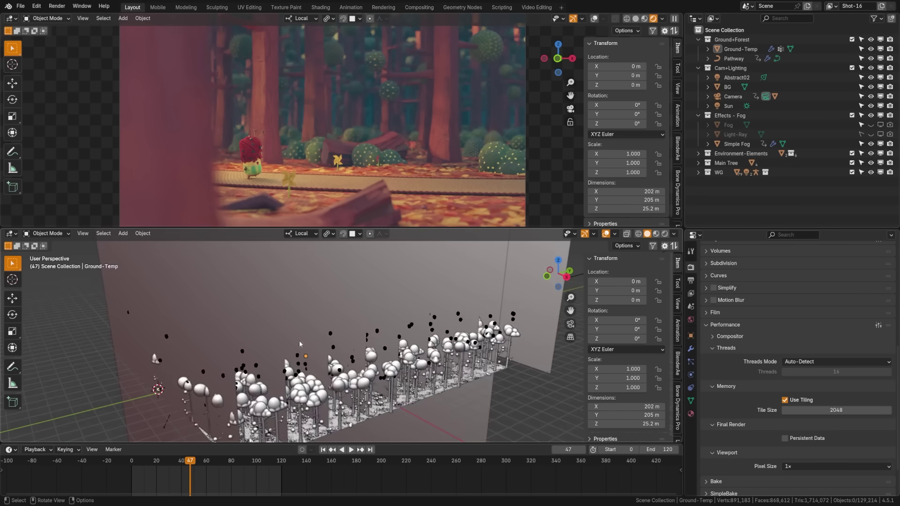
click(412, 344)
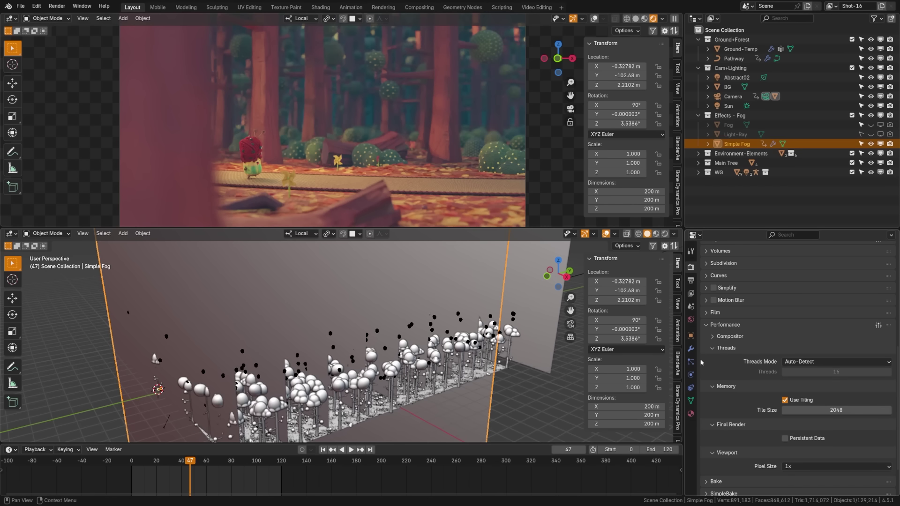
click(692, 415)
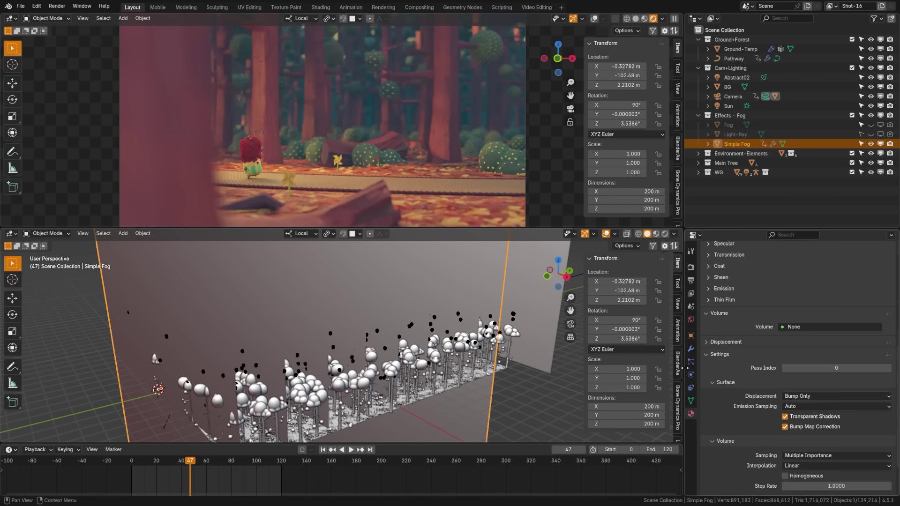
scroll(797, 365, up, 9)
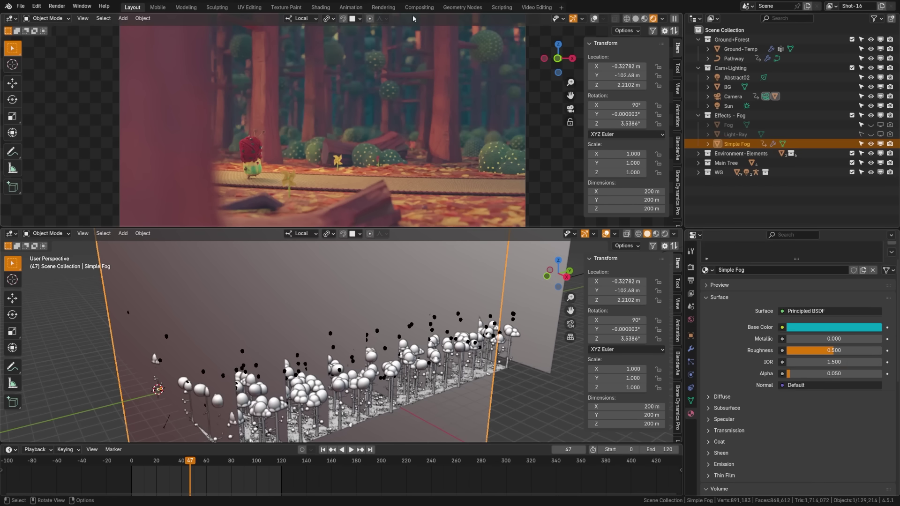
click(812, 328)
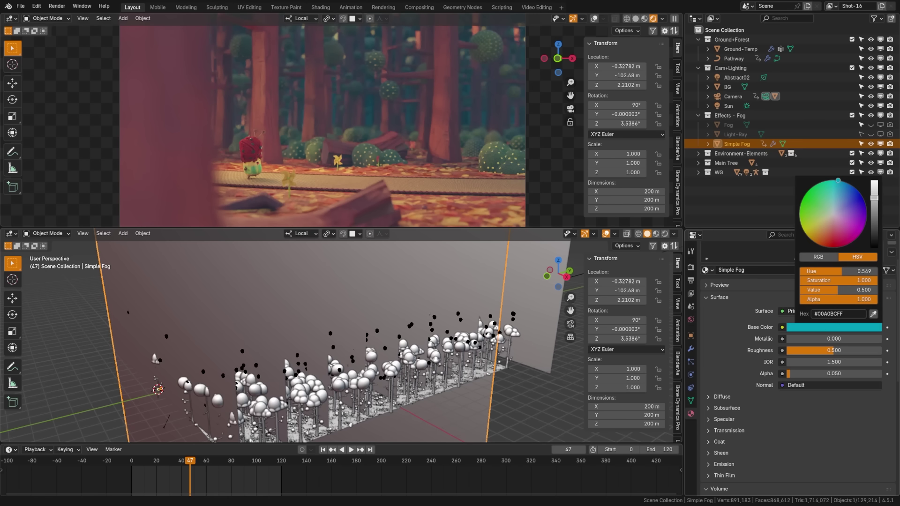
click(830, 230)
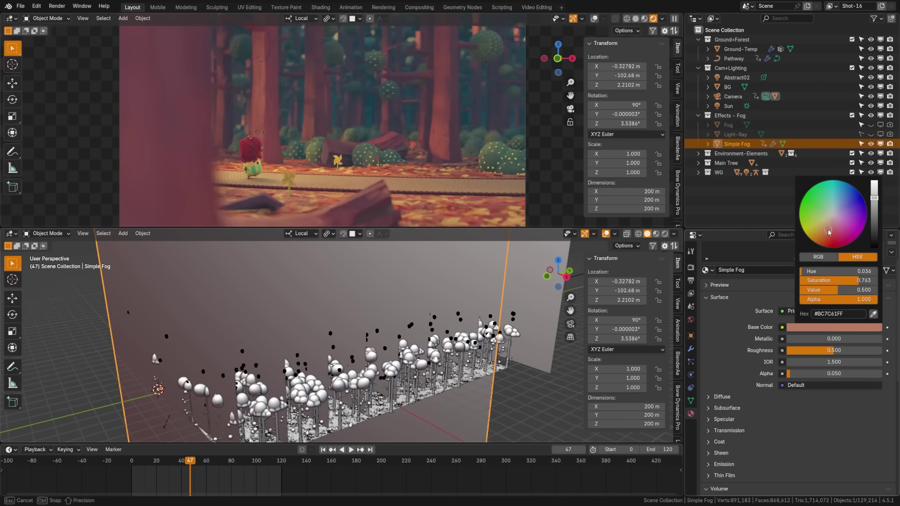
click(831, 374)
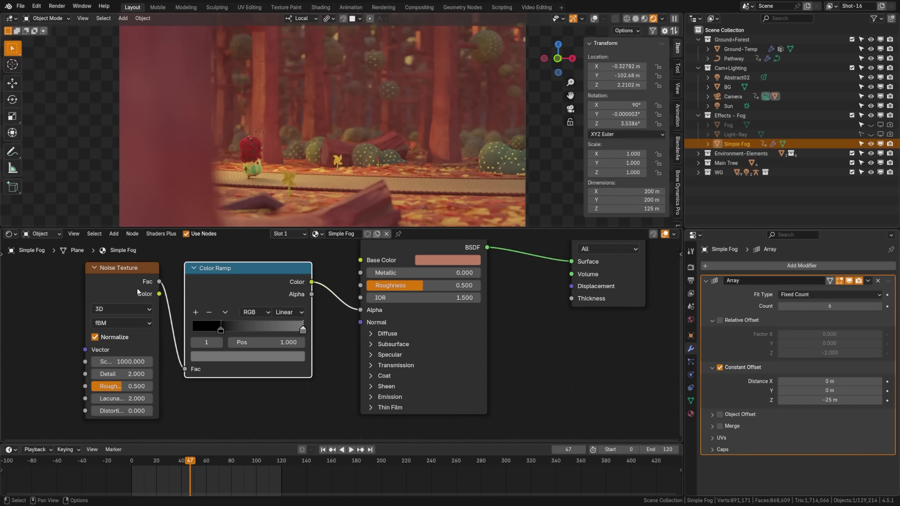
- Tidy the Noise Texture and Color Ramp nodes and raise the ramp's light stop to value 0.5
drag(127, 276, 121, 277)
drag(212, 279, 215, 280)
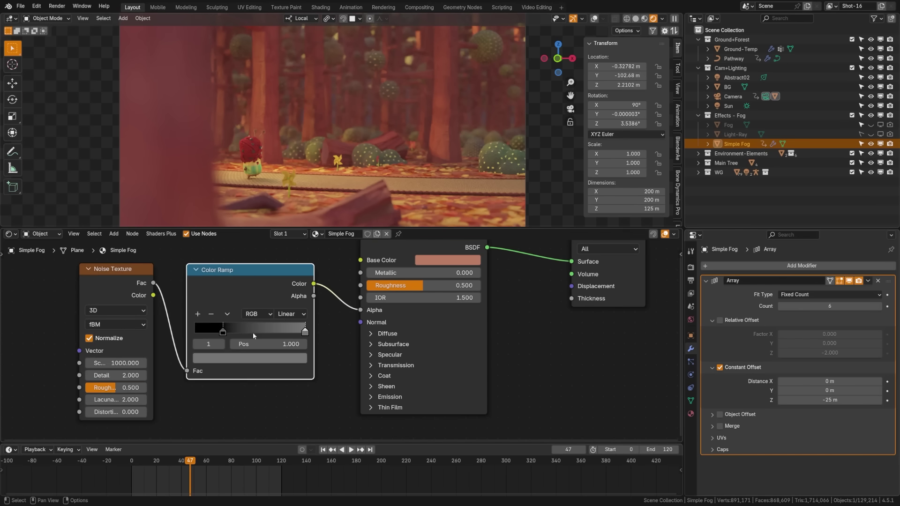
click(279, 358)
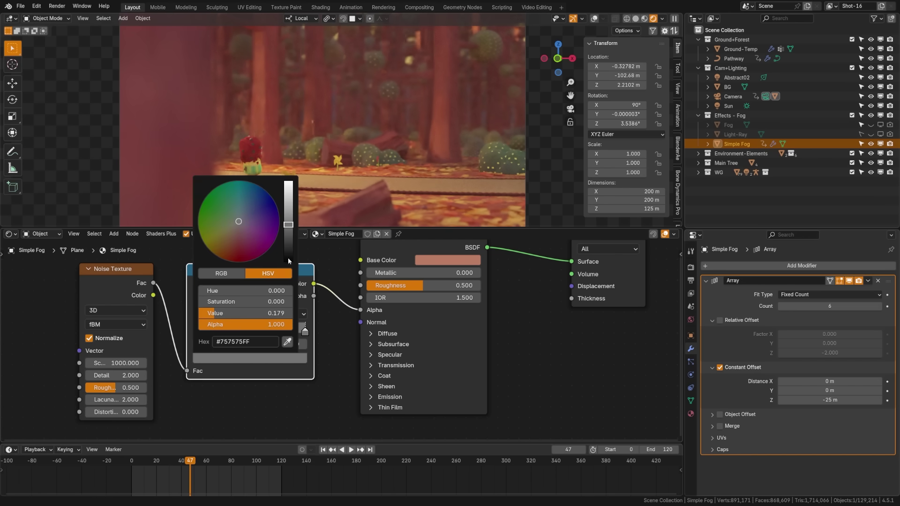
mouse_move(290, 225)
mouse_down()
mouse_move(289, 197)
mouse_move(289, 212)
mouse_up()
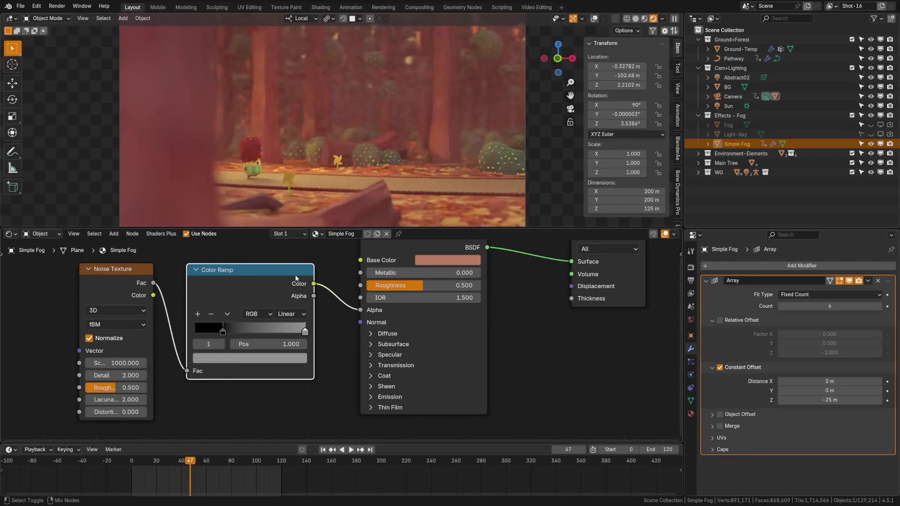
- Preview the ramp, move the black stop to about 0.3, and reconnect the Principled BSDF
ctrl+shift+click(291, 282)
drag(221, 330, 232, 331)
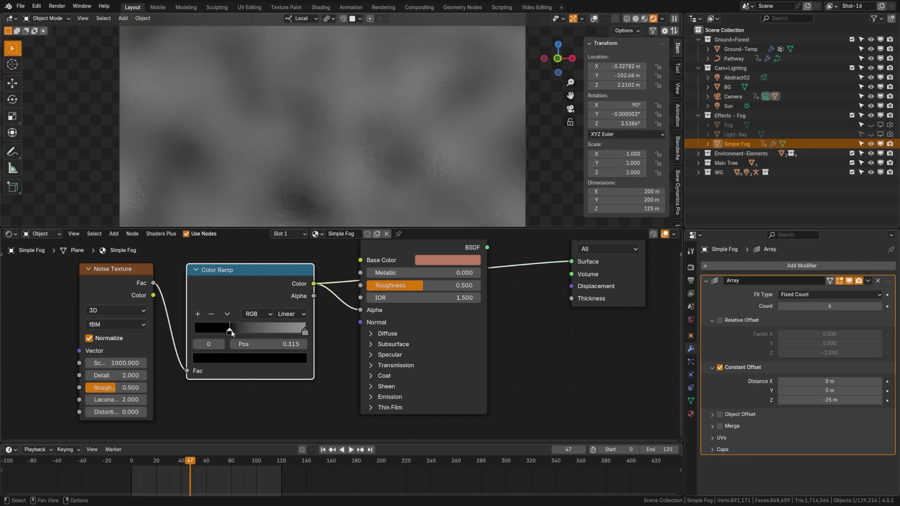
middle_drag(368, 339, 355, 391)
ctrl+shift+click(409, 291)
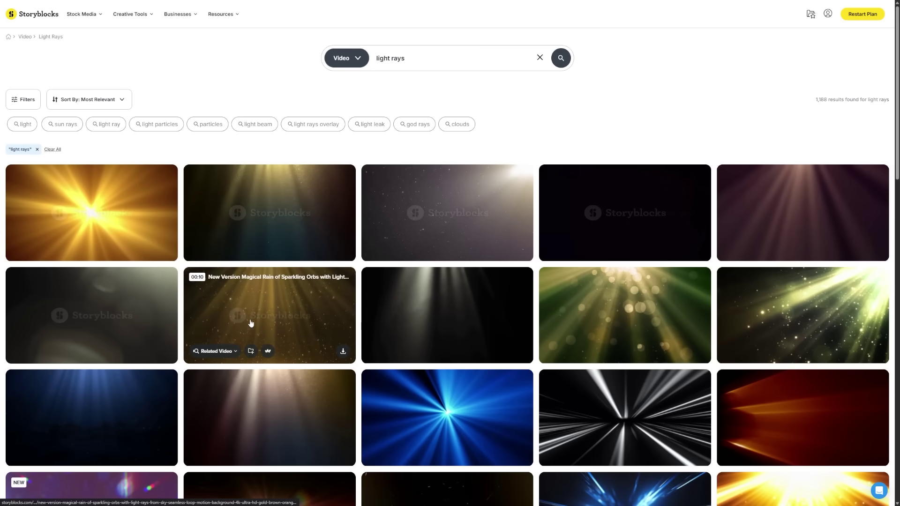
scroll(135, 304, down, 1)
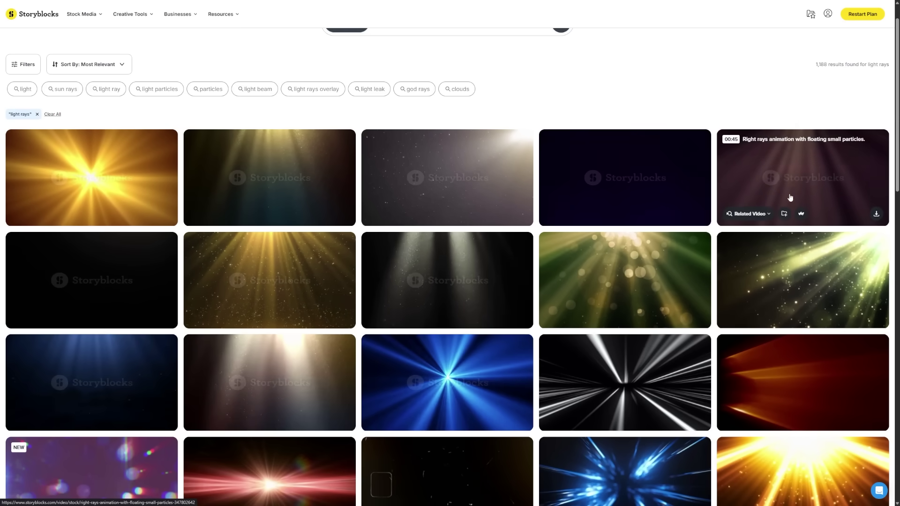
scroll(445, 197, down, 3)
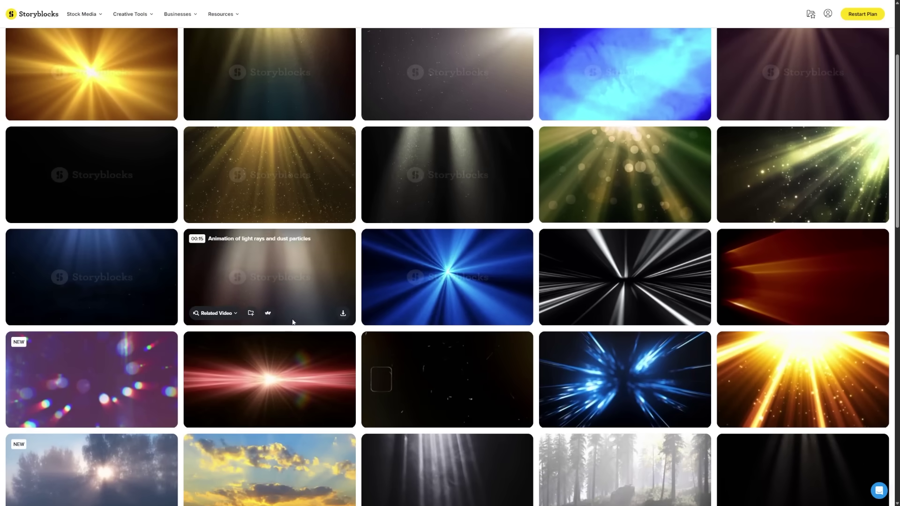
scroll(292, 322, down, 2)
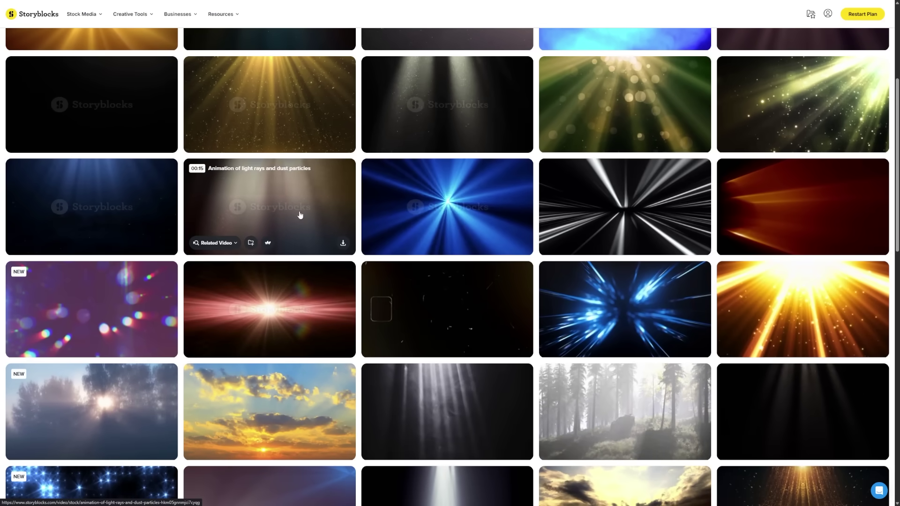
scroll(783, 324, down, 3)
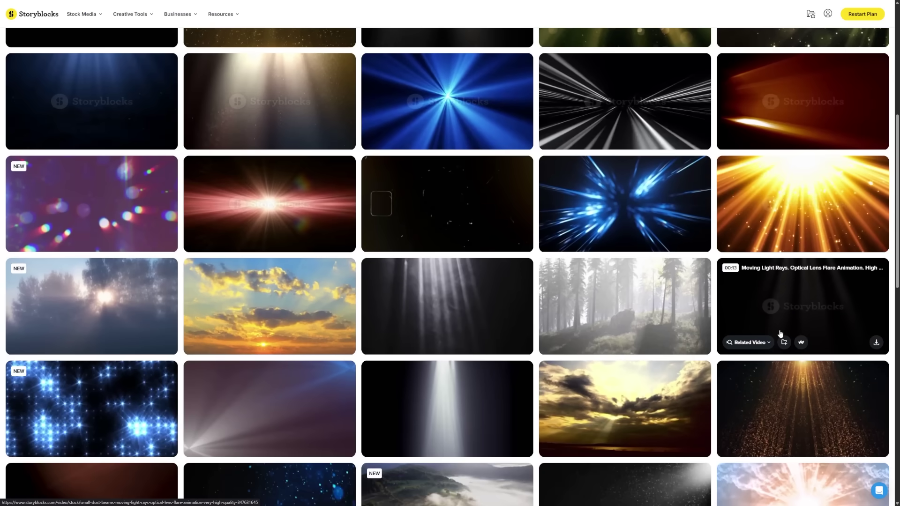
scroll(461, 345, down, 3)
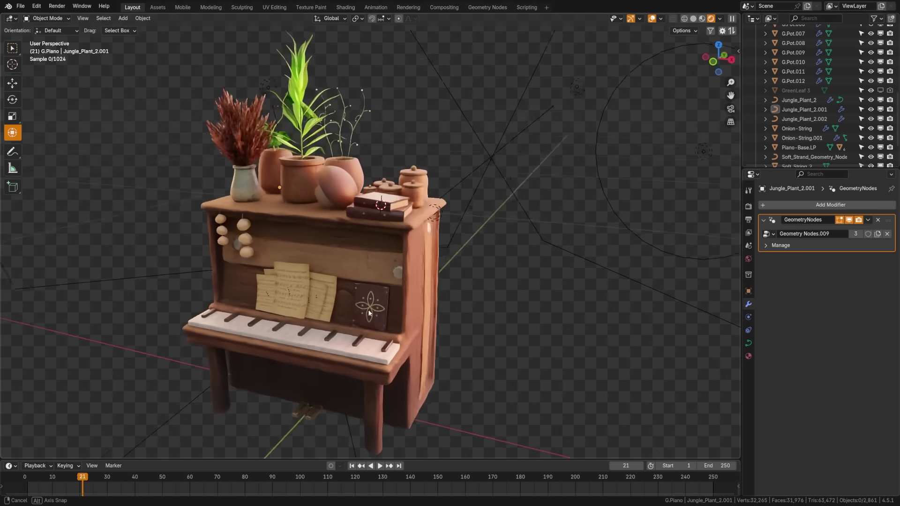
- Isolate the Jungle_Plant_2.001 leaf in local view and show it in wireframe as a single plane
middle_drag(370, 313, 426, 342)
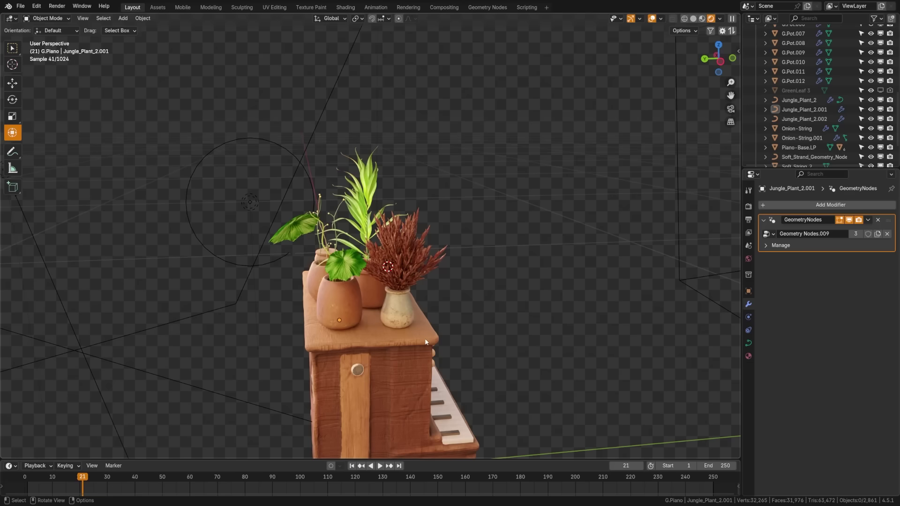
click(350, 271)
scroll(358, 311, up, 1)
key(KP_Divide)
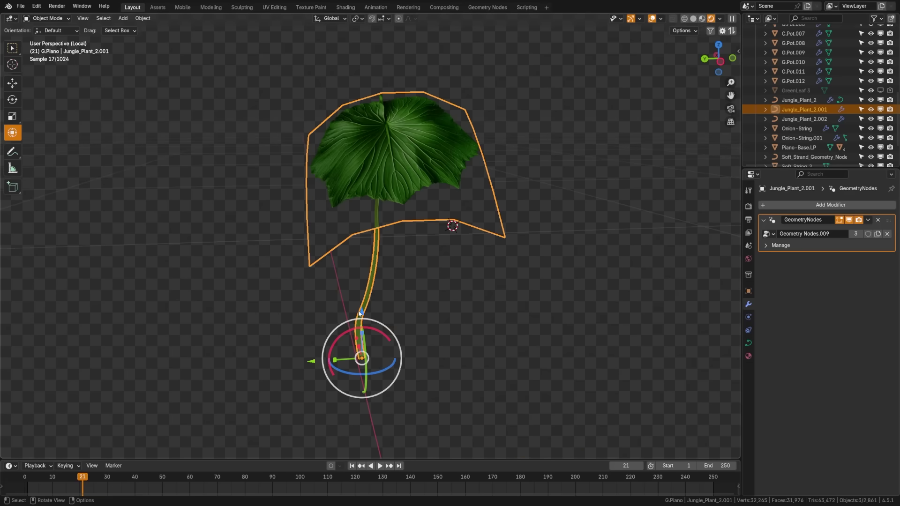
mouse_move(300, 196)
middle_down()
mouse_move(339, 209)
mouse_move(373, 248)
mouse_move(401, 307)
mouse_move(442, 301)
middle_up()
key(z)
click(353, 301)
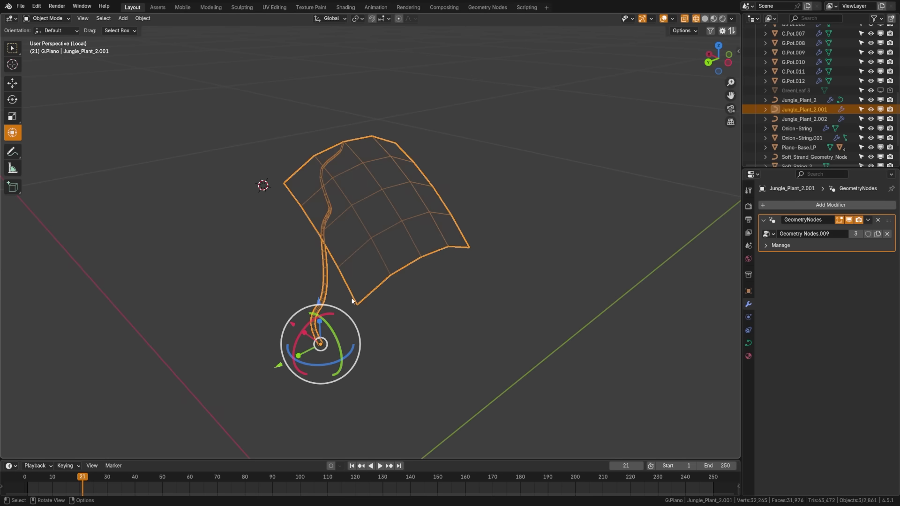
click(340, 301)
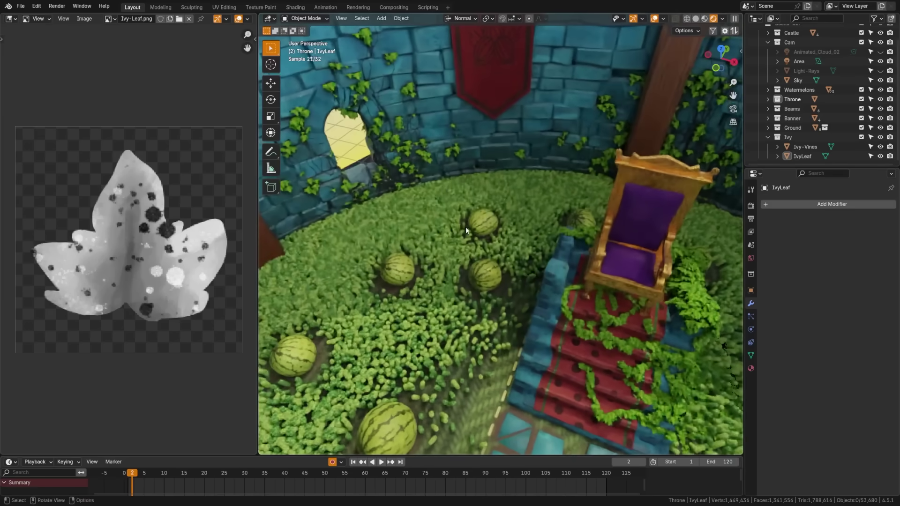
- Orbit and zoom out to frame the whole ivy-covered castle
middle_drag(465, 227, 158, 234)
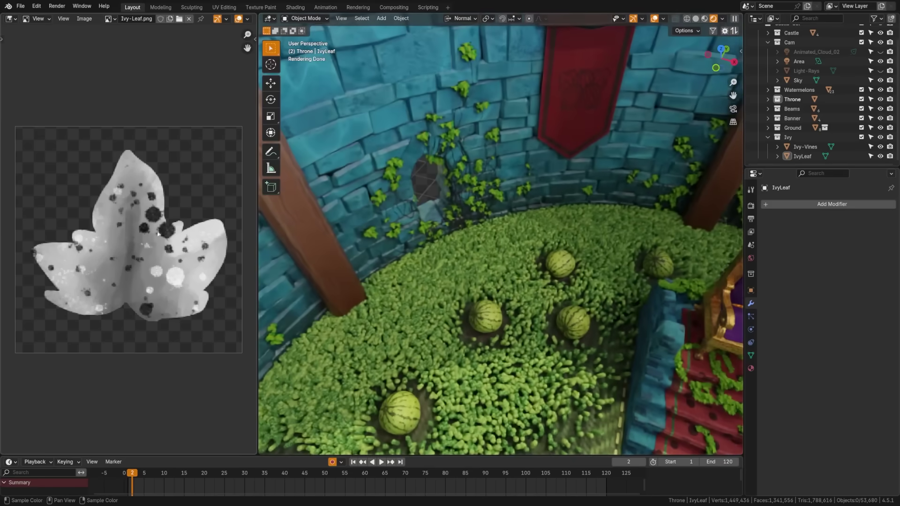
middle_drag(442, 255, 431, 248)
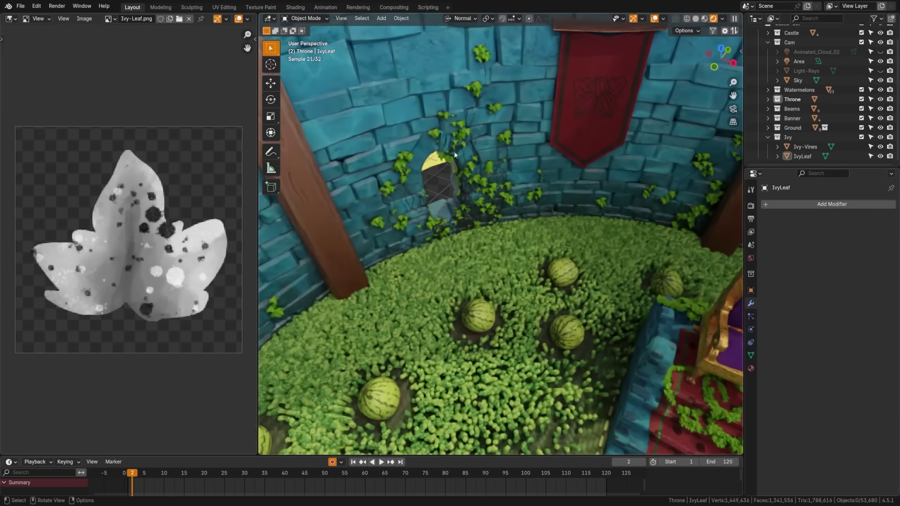
scroll(469, 249, down, 7)
shift+middle_drag(539, 270, 497, 243)
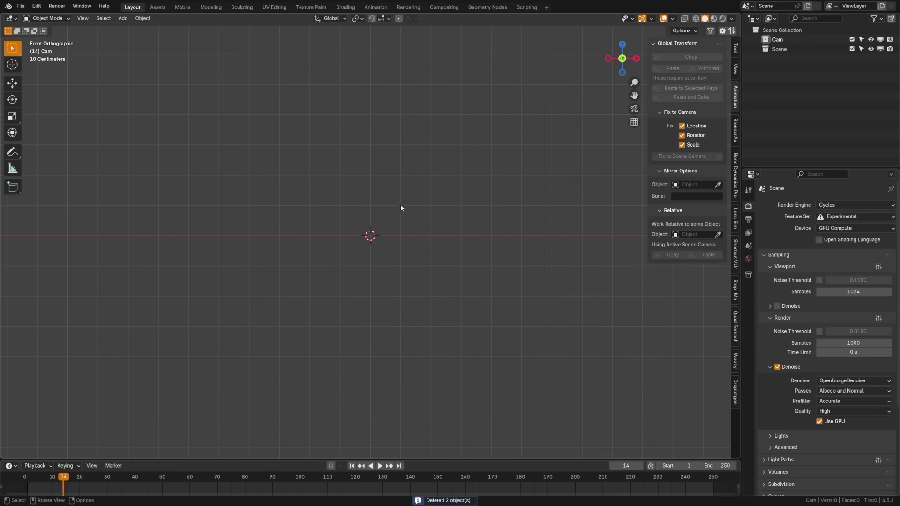
- Import orange-tree-branch-SBI-300617311.png from Desktop\Environments as an image plane
key(shift+a)
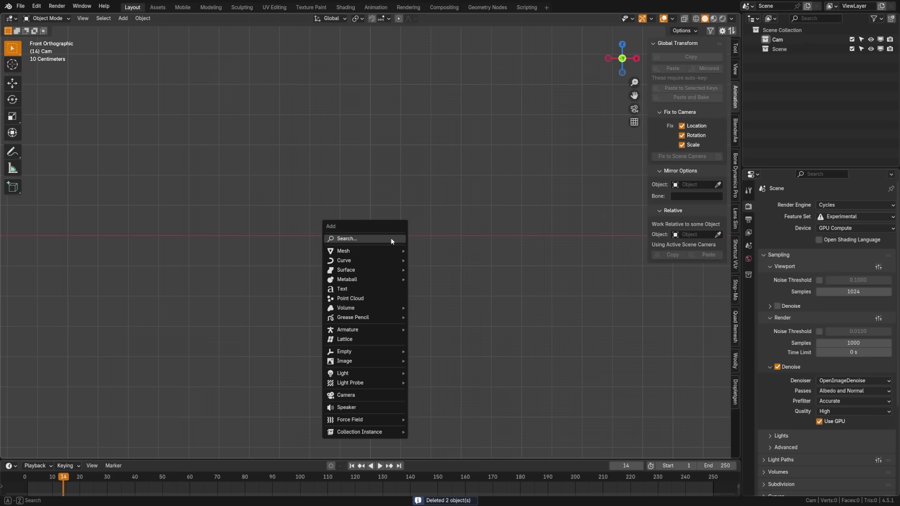
mouse_move(370, 360)
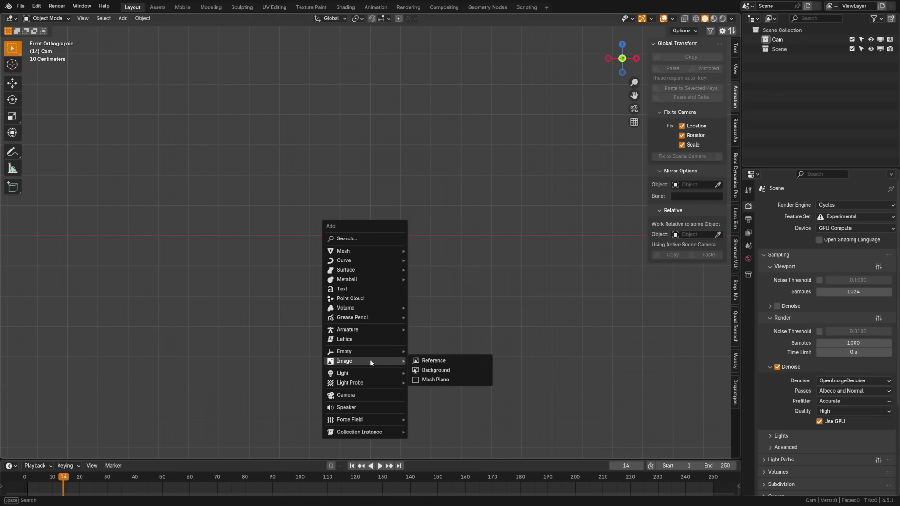
click(448, 379)
click(265, 268)
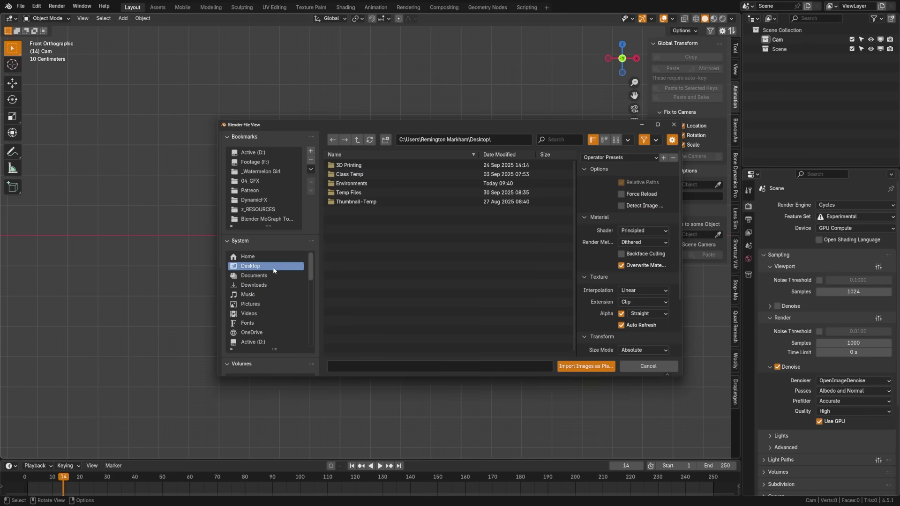
double_click(367, 185)
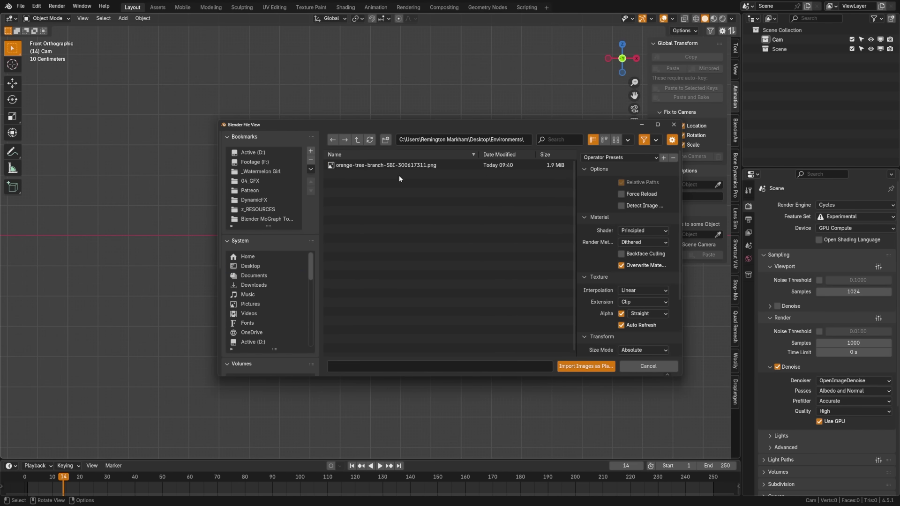
click(403, 165)
double_click(402, 165)
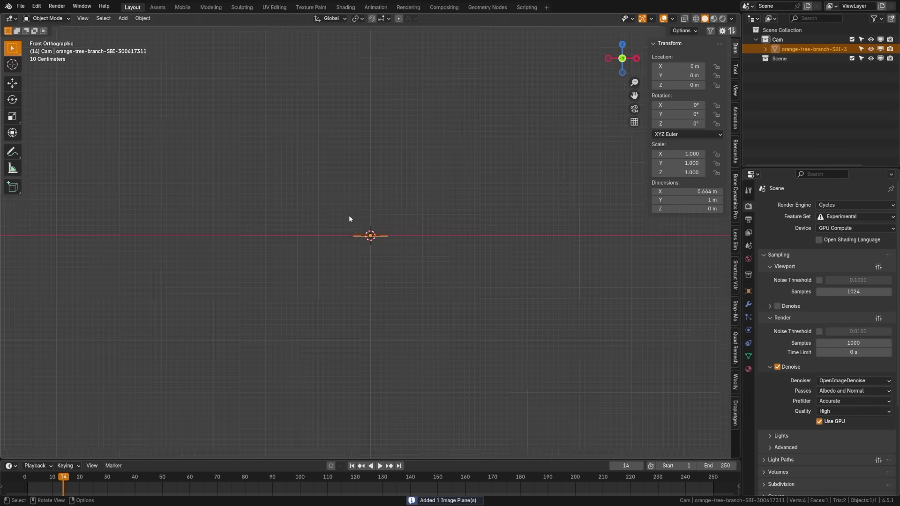
- Preview the branch in rendered shading lit by studio lighting instead of Scene World
key(KP_7)
scroll(370, 240, up, 2)
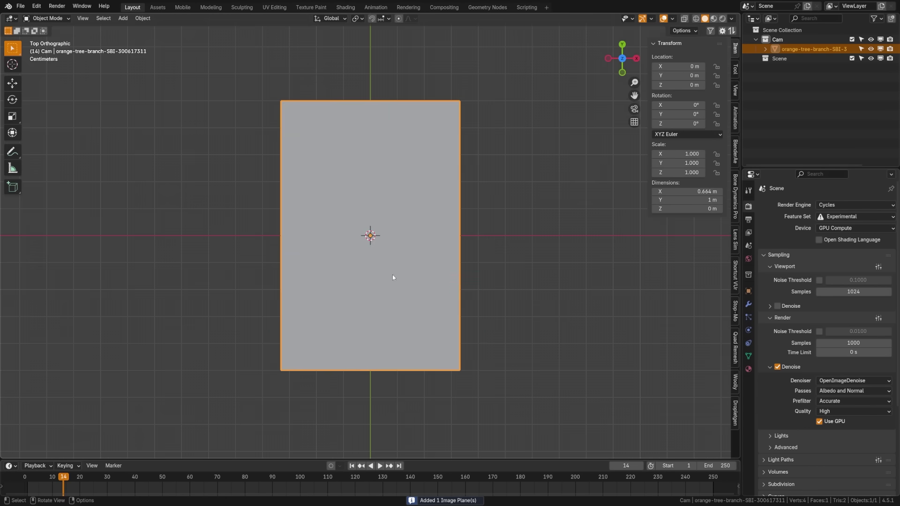
key(z)
click(402, 218)
key(alt+a)
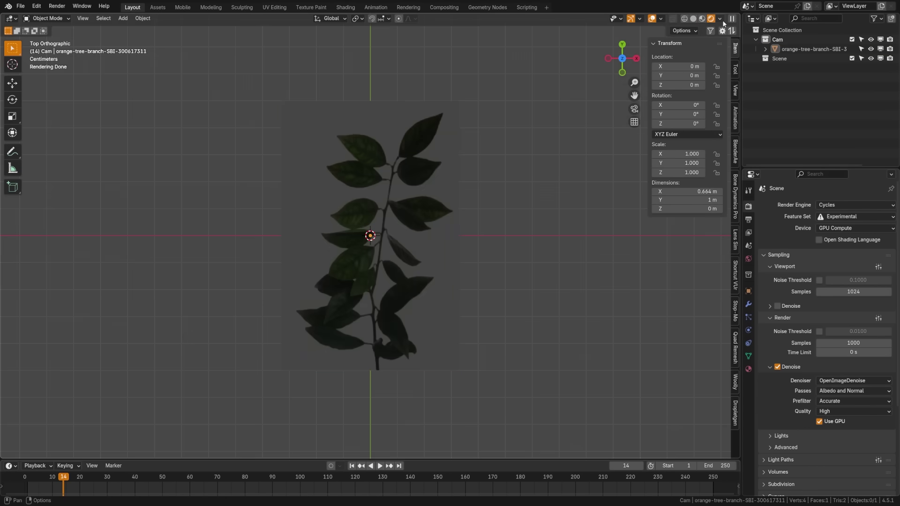
click(720, 19)
click(667, 104)
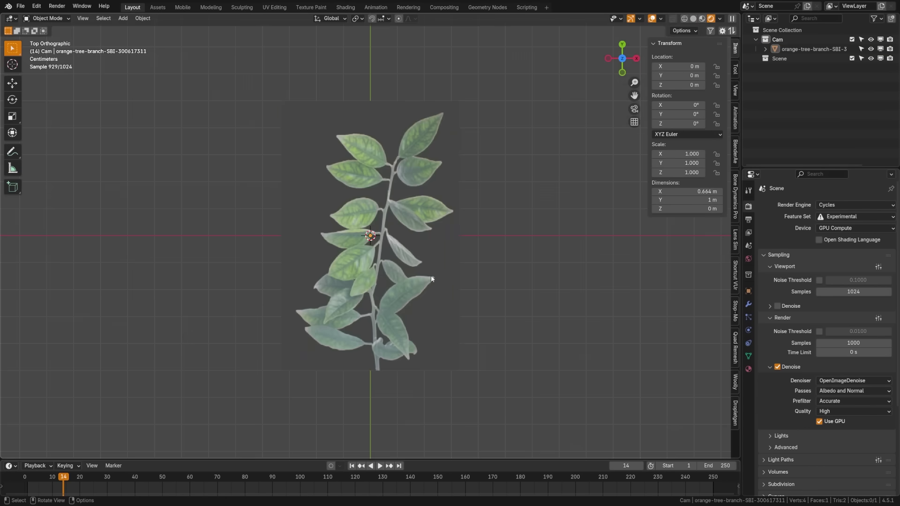
middle_drag(432, 279, 317, 299)
click(317, 297)
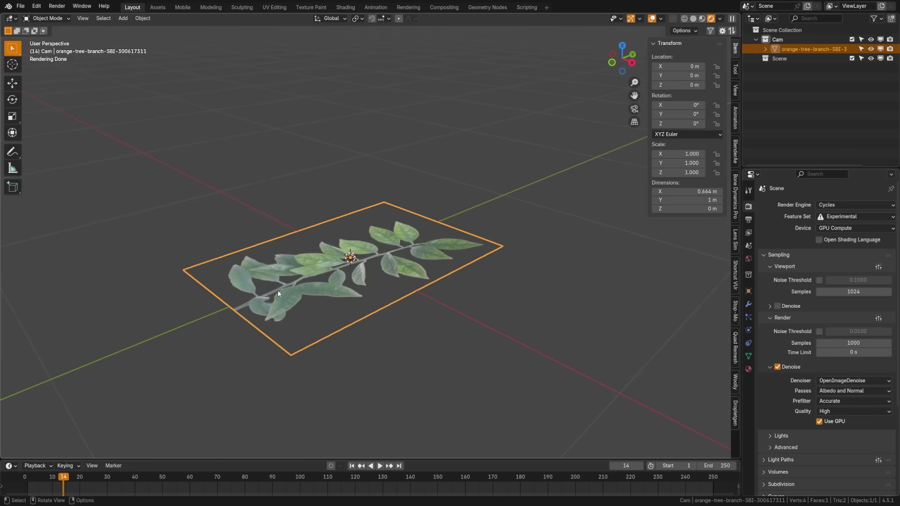
- Subdivide the leaf-branch plane with 4 cuts into a 5x5 grid in Edit Mode
key(Tab)
key(KP_7)
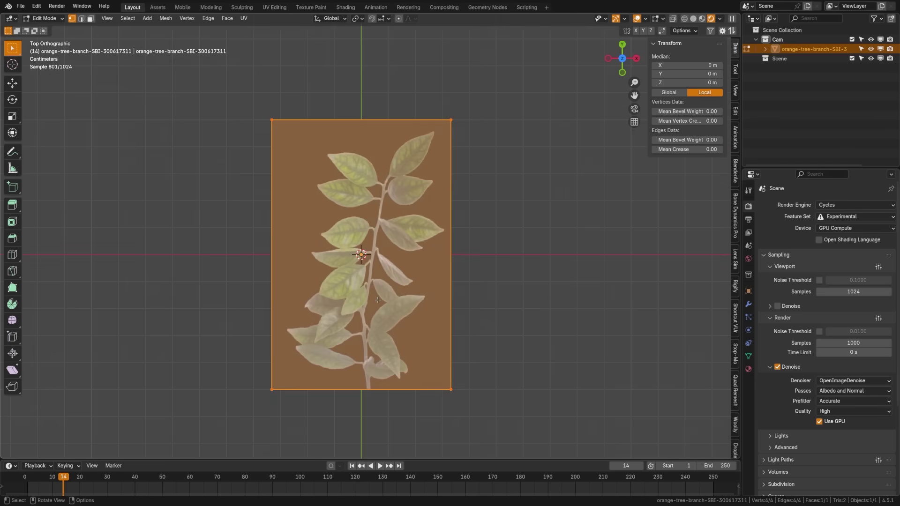
click(378, 300)
key(a)
right_click(378, 247)
click(354, 258)
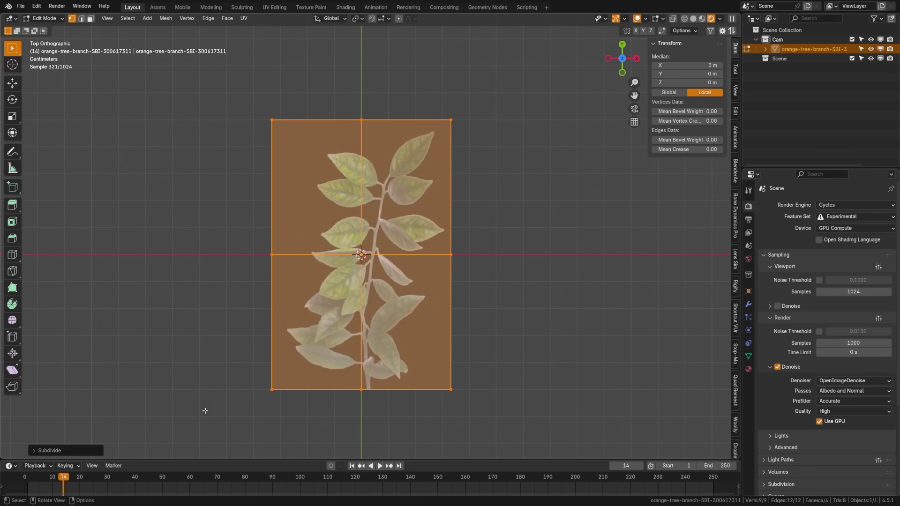
click(33, 450)
click(154, 387)
click(153, 387)
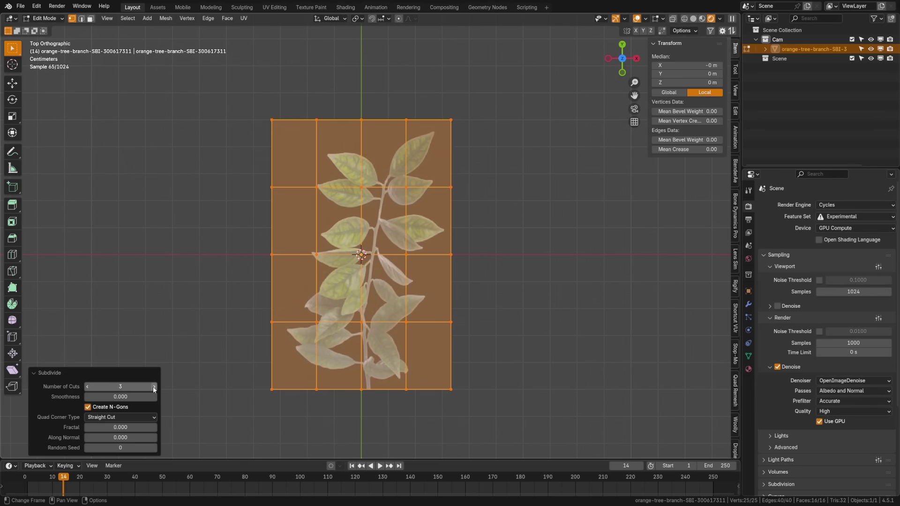
click(155, 388)
- Pull a middle vertex, the right-front corner and a front-edge vertex down with proportional falloff
click(187, 373)
middle_drag(187, 372, 329, 226)
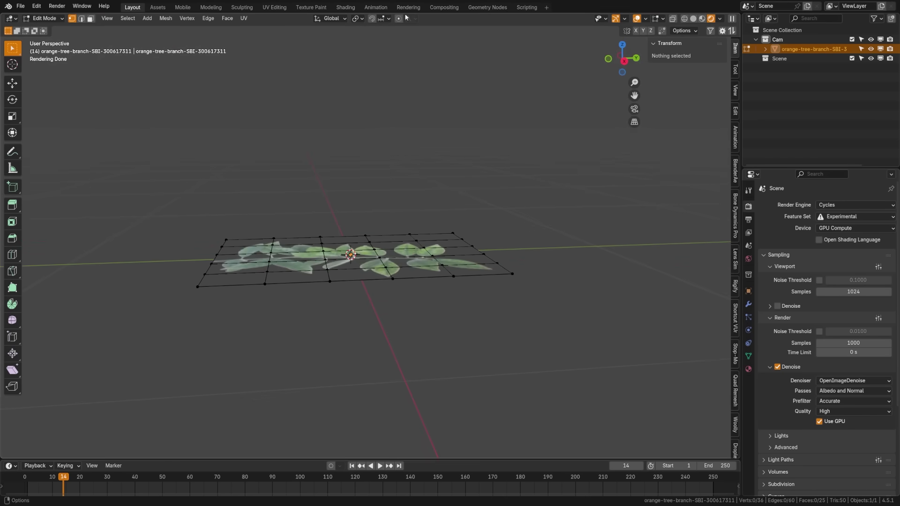
click(323, 257)
key(g)
scroll(356, 267, up, 4)
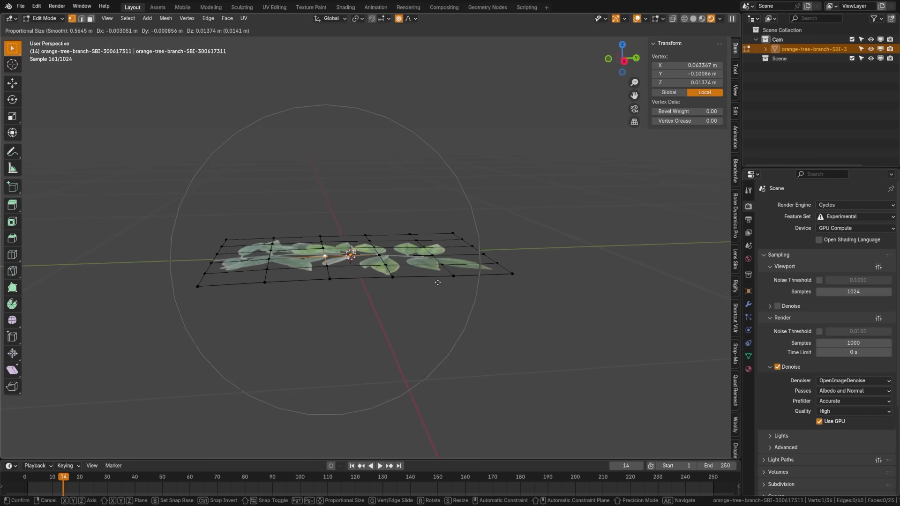
click(403, 279)
click(453, 276)
key(g)
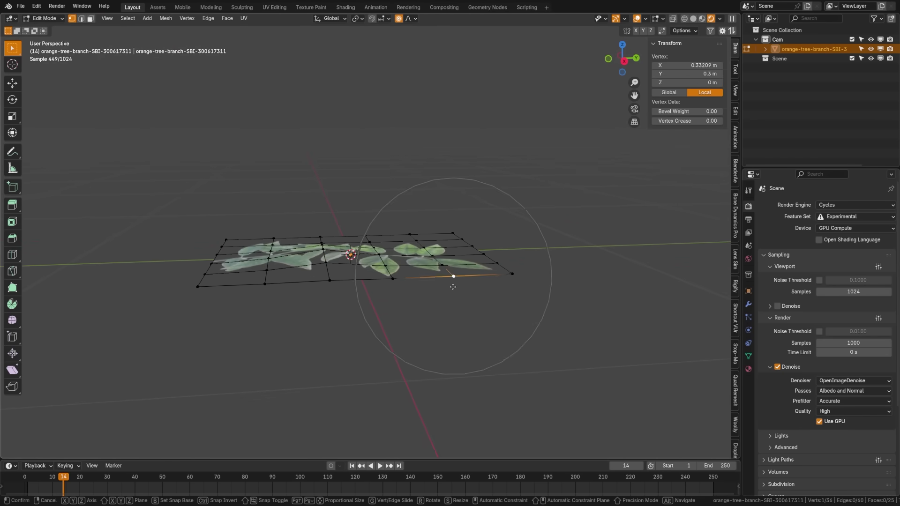
click(400, 290)
click(372, 298)
key(g)
click(367, 319)
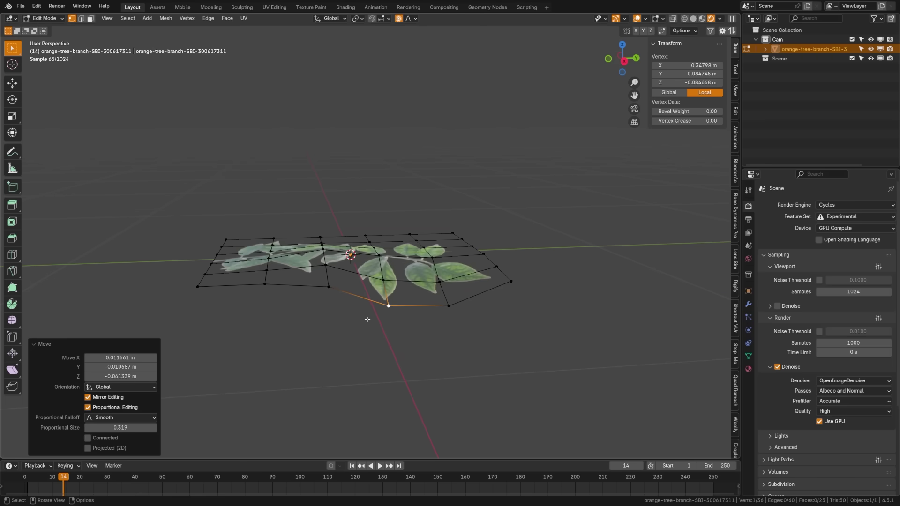
- Lower the next front-edge vertex, the lower-left vertex and the right corner smoothly
click(326, 292)
key(g)
click(321, 321)
click(263, 294)
key(g)
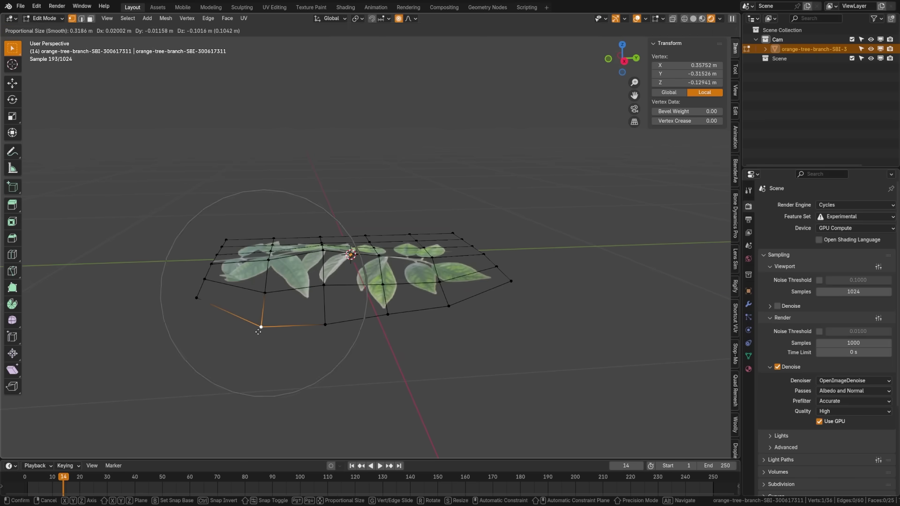
click(258, 328)
click(516, 283)
key(g)
click(527, 313)
- Drag two more front-edge vertices downward so the leaves droop, then inspect the curvature
middle_drag(528, 313, 430, 288)
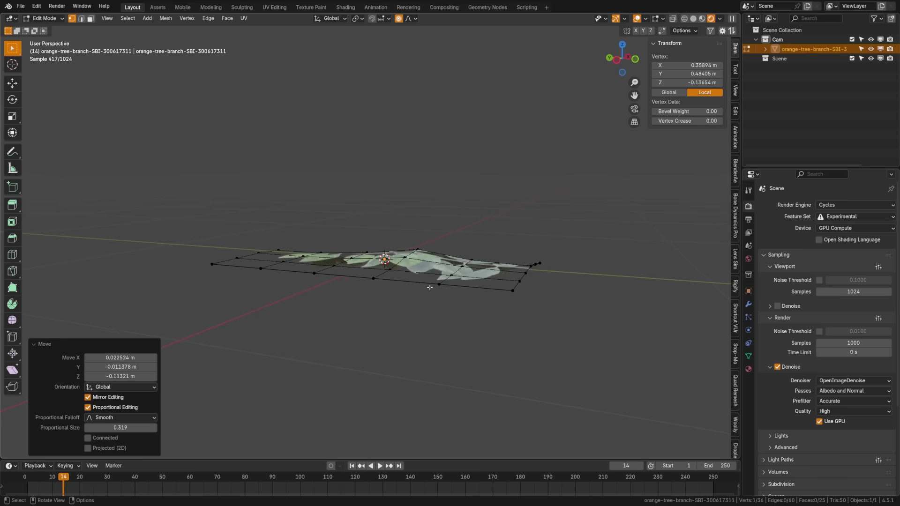
click(372, 284)
key(g)
click(371, 319)
click(309, 298)
key(g)
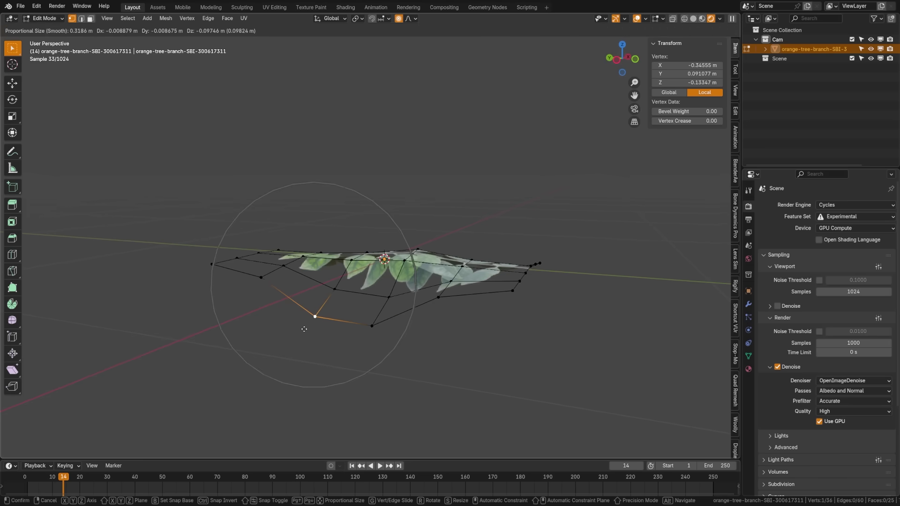
click(306, 329)
click(497, 325)
middle_drag(507, 305, 388, 332)
- Move the whole branch mesh so its base sits at the origin, then return to Object Mode
key(KP_7)
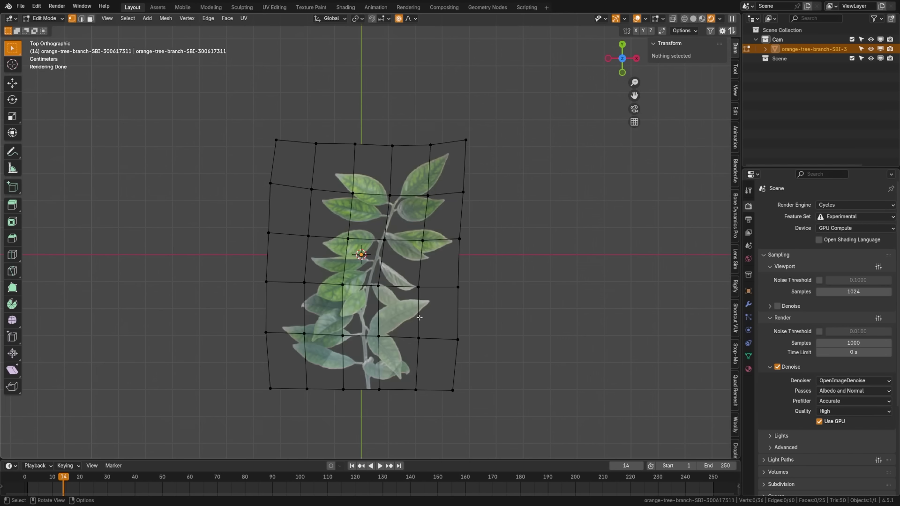
key(a)
key(g)
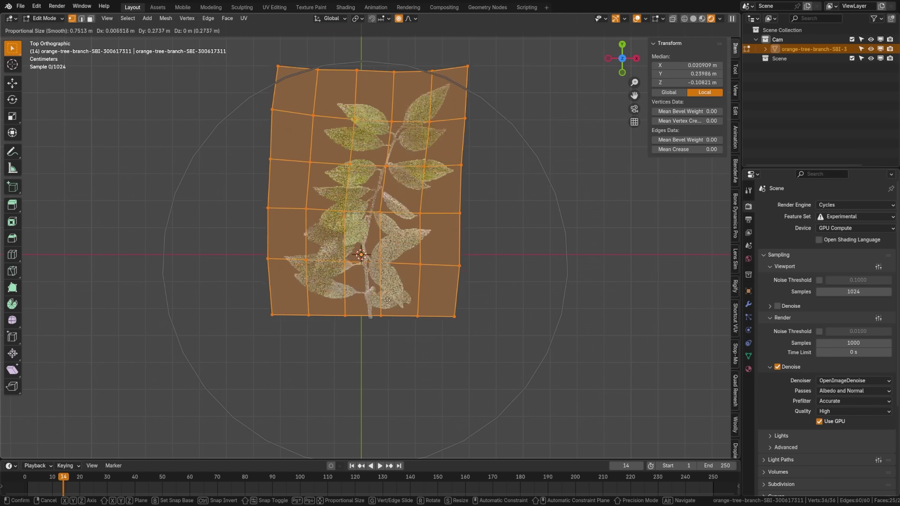
click(380, 244)
key(ctrl+Tab)
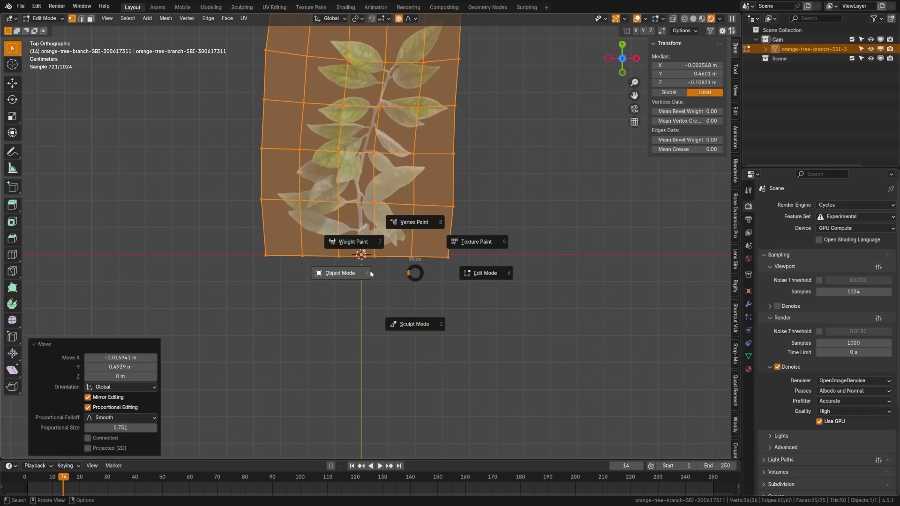
click(371, 273)
- Rotate the branch plane 90° on X so it stands upright
click(436, 283)
key(KP_1)
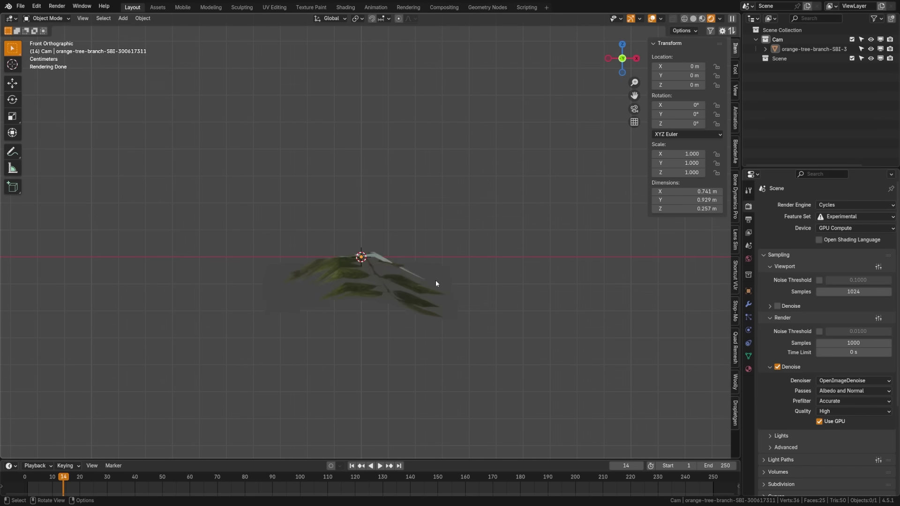
click(436, 283)
text(rx90)
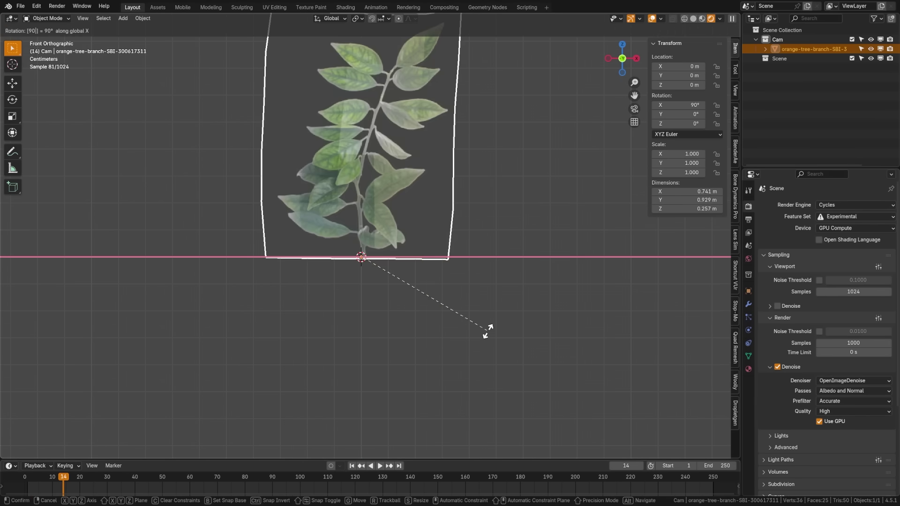
key(Return)
- Split the viewport into two side-by-side areas
click(447, 222)
middle_drag(446, 221, 423, 263)
drag(2, 15, 369, 84)
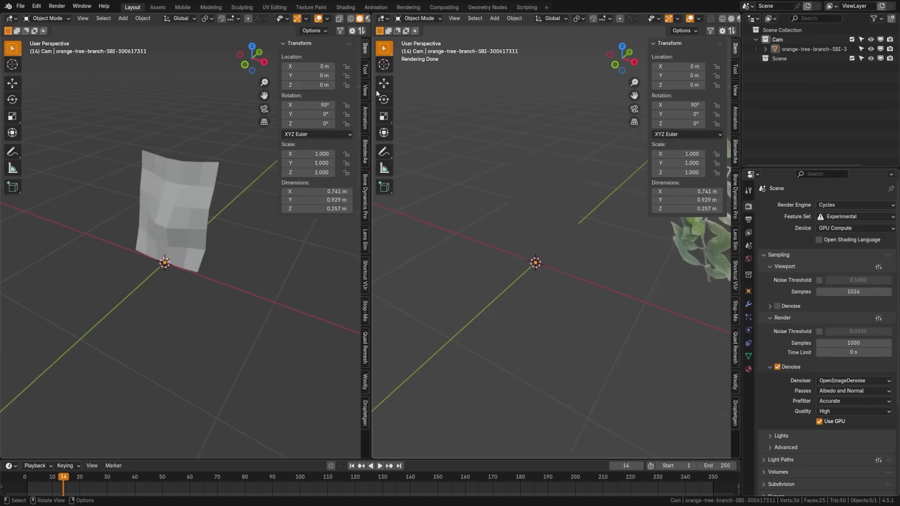
- Make the left area a Shader Editor and link the leaf image's Color to Roughness
click(564, 213)
scroll(564, 213, up, 3)
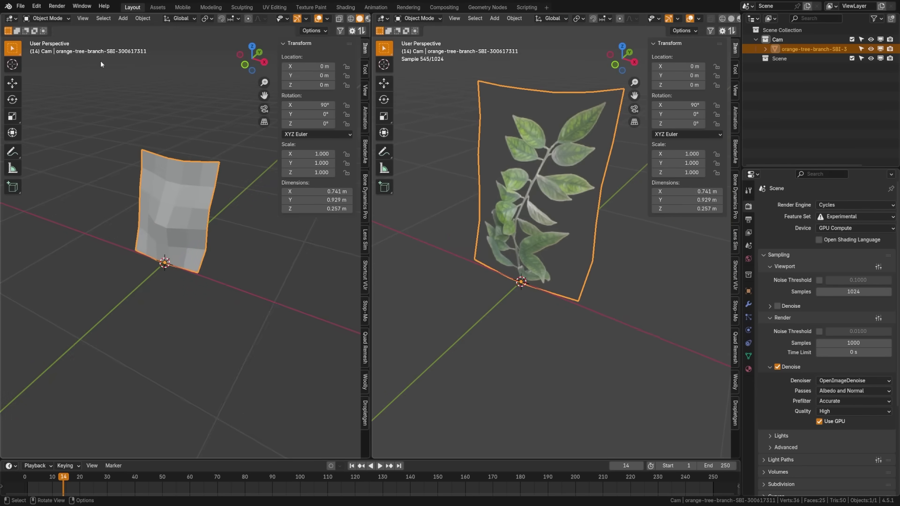
click(7, 19)
click(29, 93)
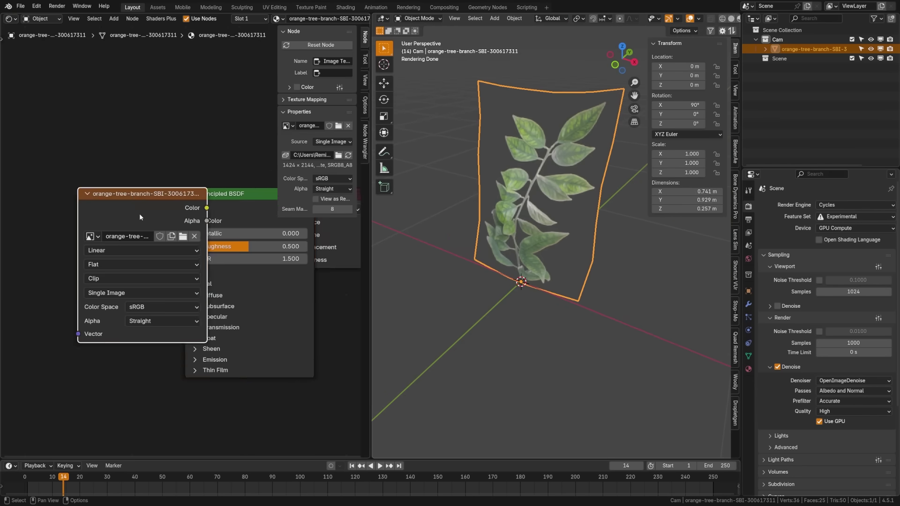
scroll(139, 214, down, 3)
middle_drag(139, 215, 193, 220)
drag(204, 219, 44, 223)
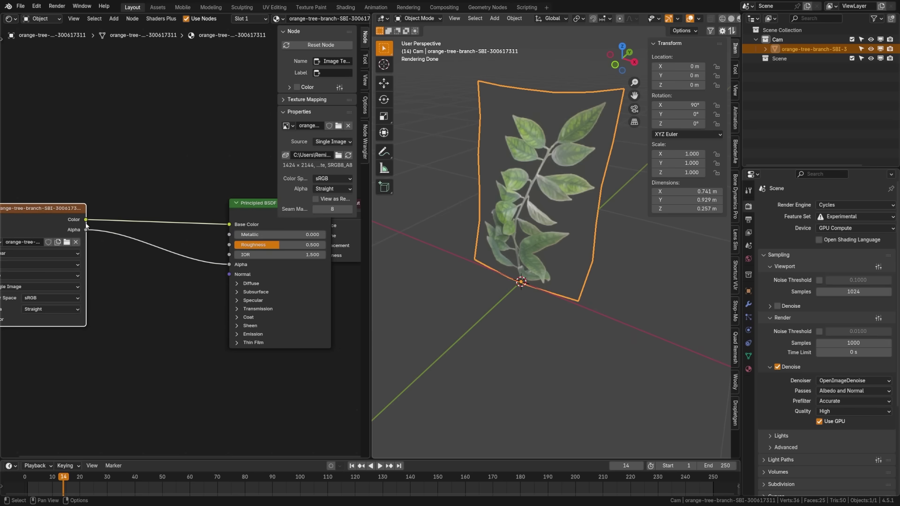
drag(187, 243, 229, 245)
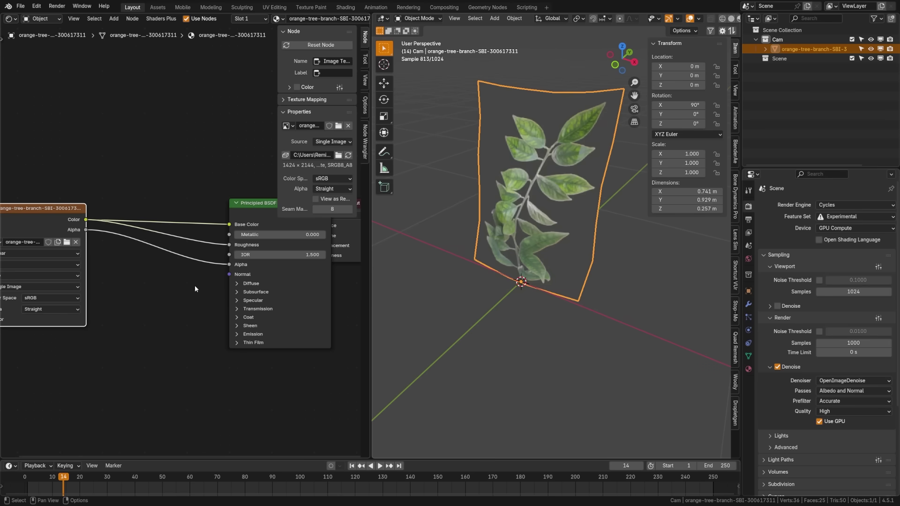
- Insert a Color Ramp into the roughness link and slide its white stop toward the dark end
key(shift+a)
click(171, 301)
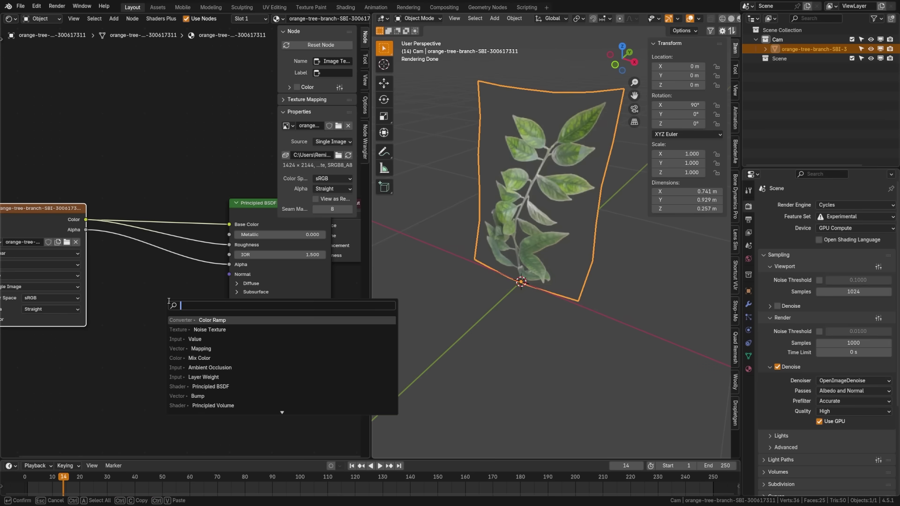
text(color ramp)
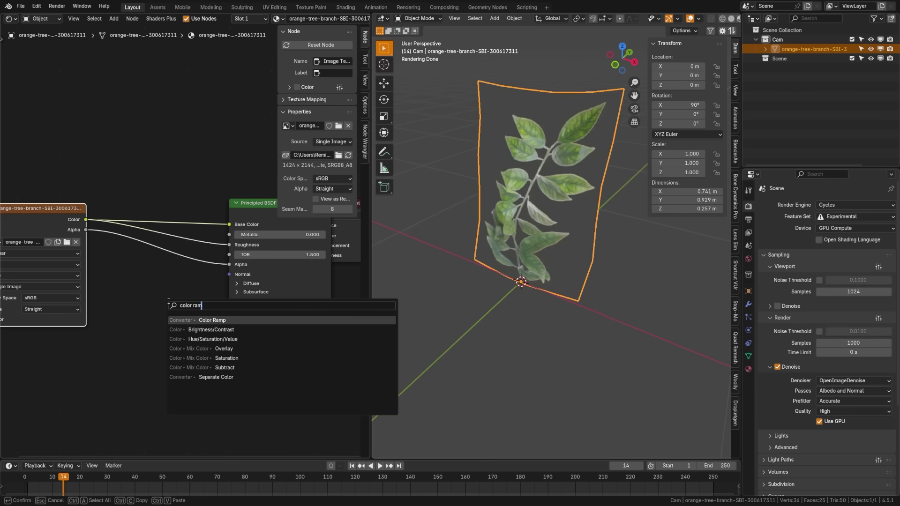
key(Return)
click(176, 281)
ctrl+shift+click(154, 254)
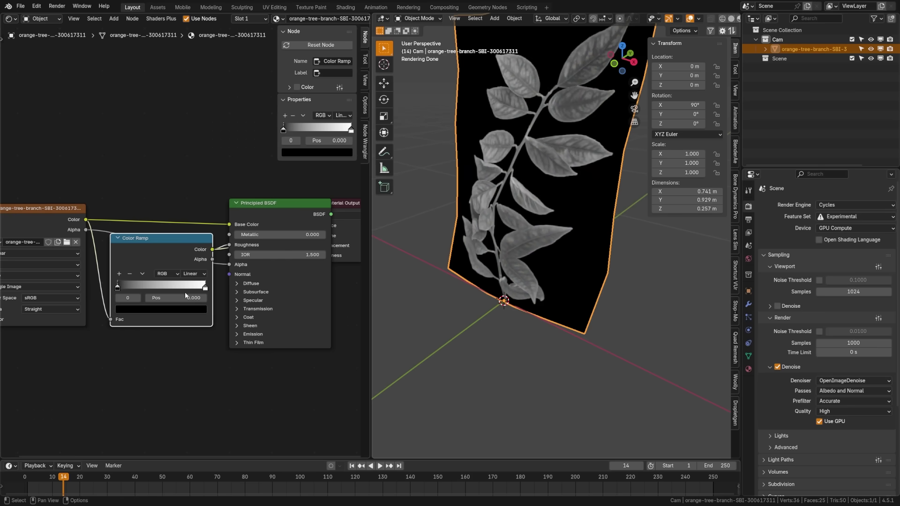
drag(207, 289, 136, 291)
ctrl+shift+click(279, 207)
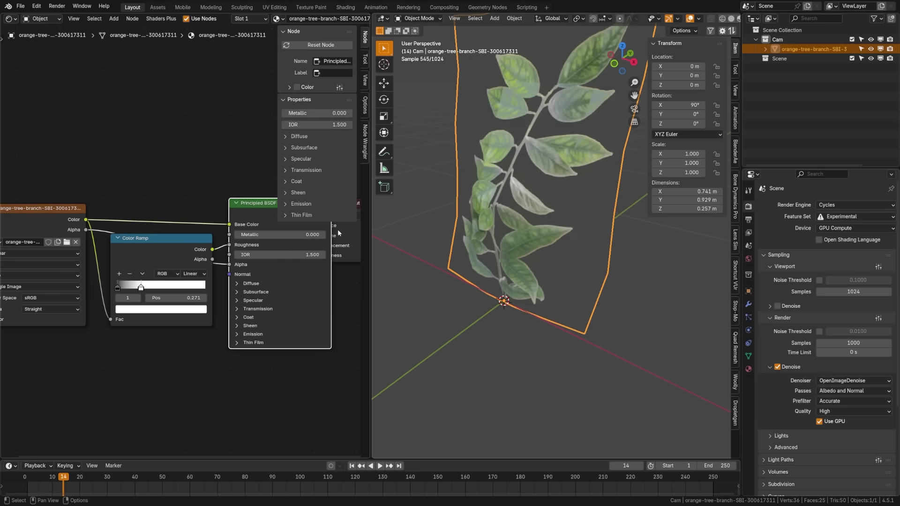
- Add a Bump node fed by the Color Ramp and plug its Normal into the shader
middle_drag(494, 216, 512, 202)
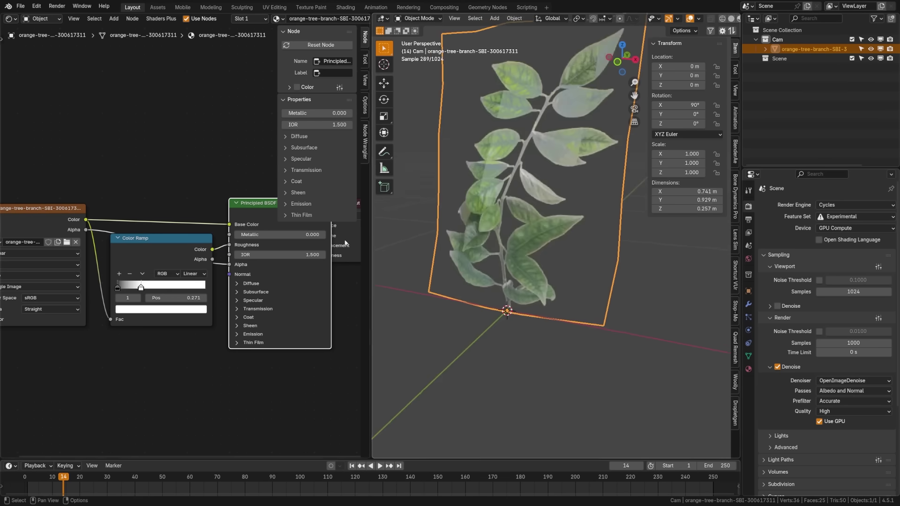
scroll(219, 251, down, 1)
drag(152, 240, 109, 238)
key(shift+a)
text(bump)
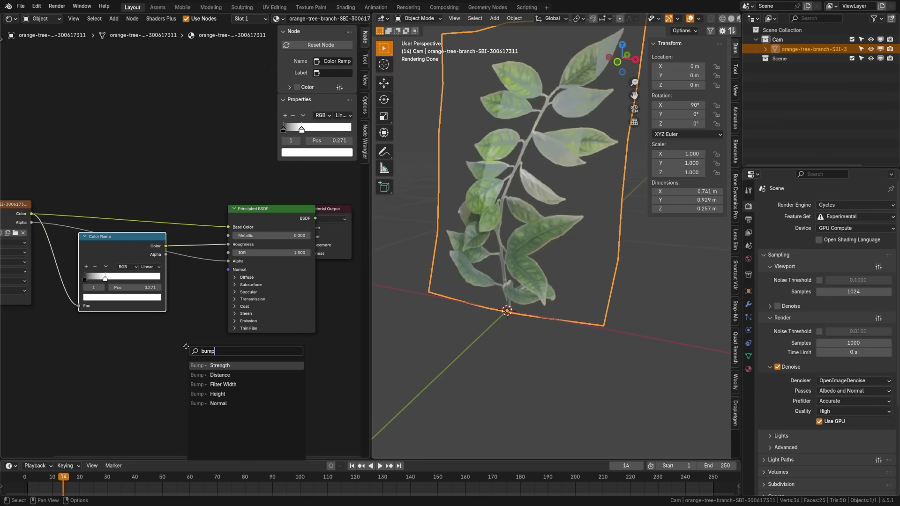
key(Return)
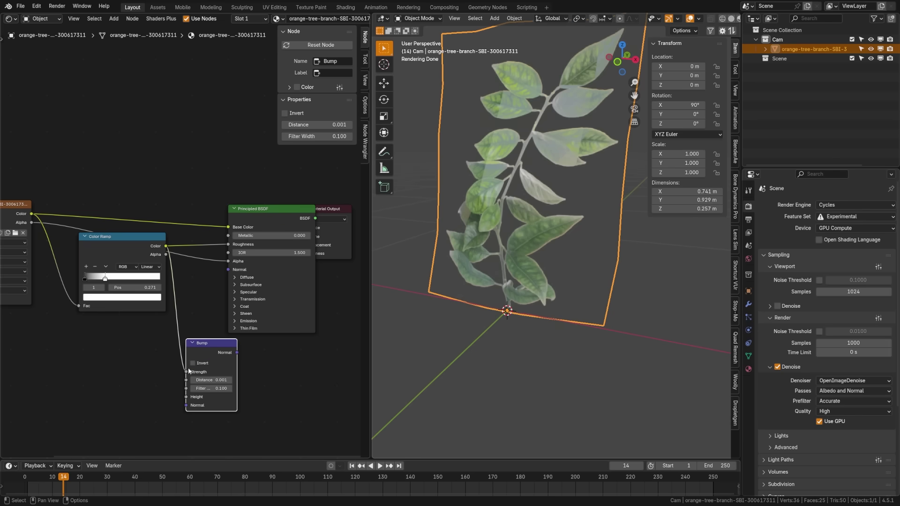
drag(182, 395, 187, 393)
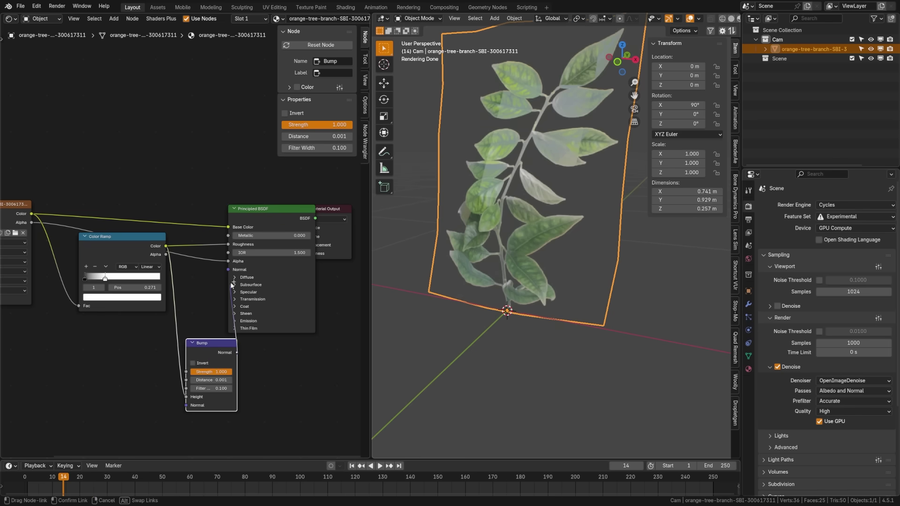
drag(231, 283, 229, 271)
drag(203, 341, 197, 327)
drag(134, 245, 116, 248)
scroll(621, 245, down, 4)
mouse_move(604, 258)
middle_down()
mouse_move(554, 264)
mouse_move(621, 262)
mouse_move(601, 258)
middle_up()
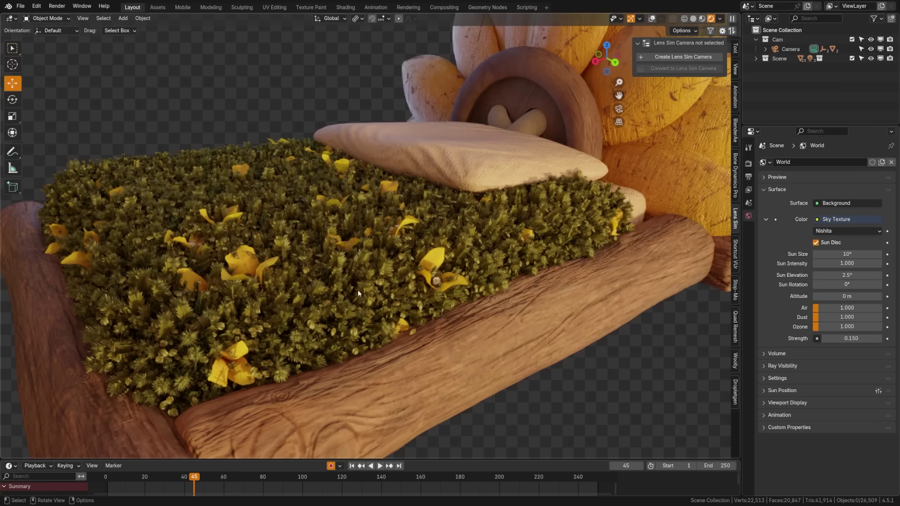
scroll(349, 291, down, 4)
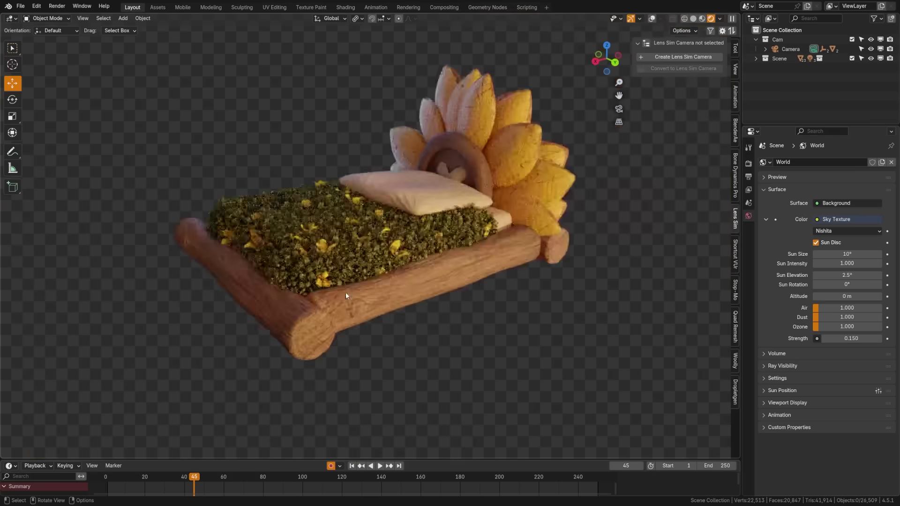
middle_drag(345, 292, 384, 286)
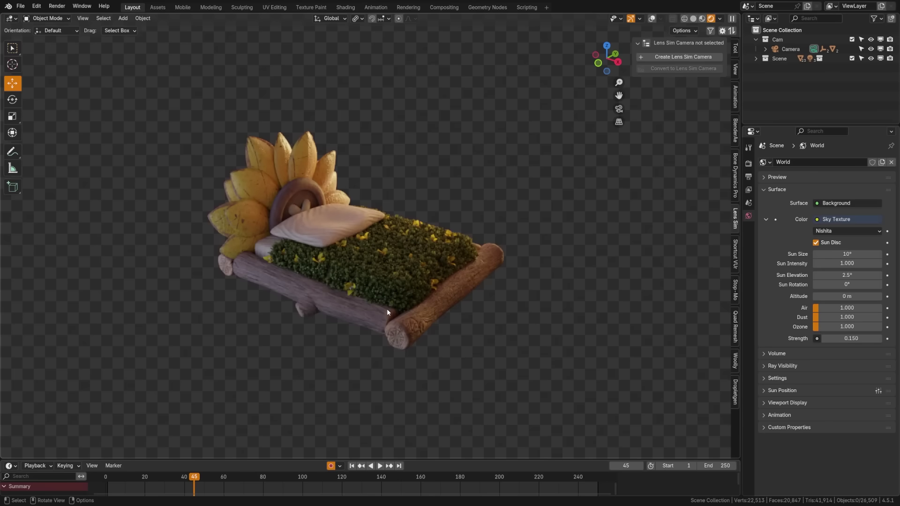
scroll(388, 311, up, 10)
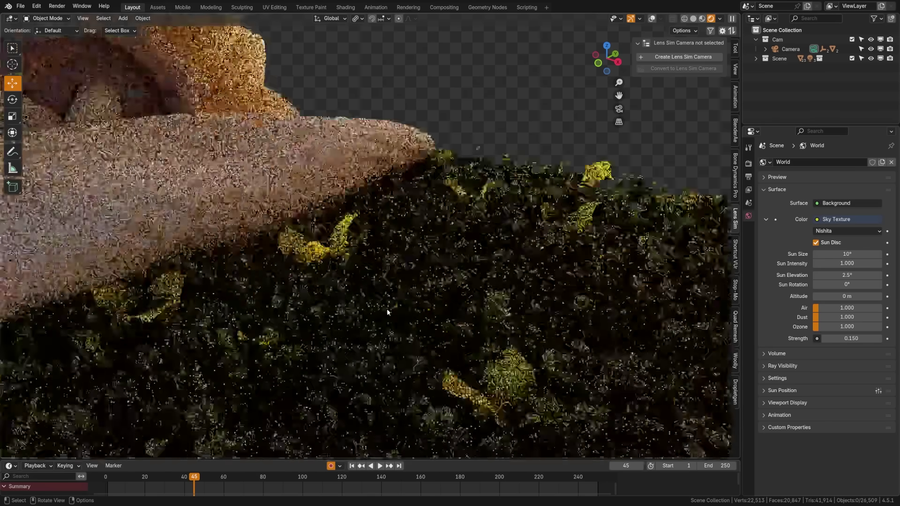
shift+middle_drag(387, 311, 385, 268)
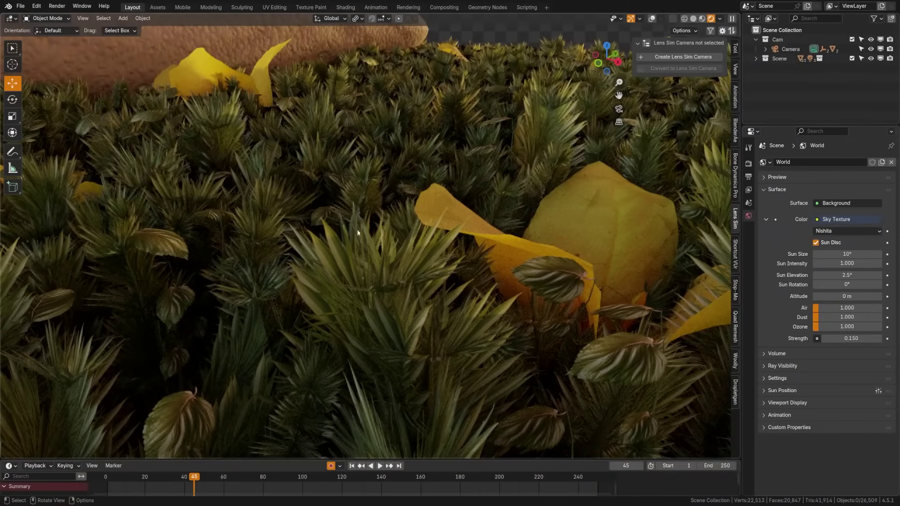
scroll(417, 263, down, 10)
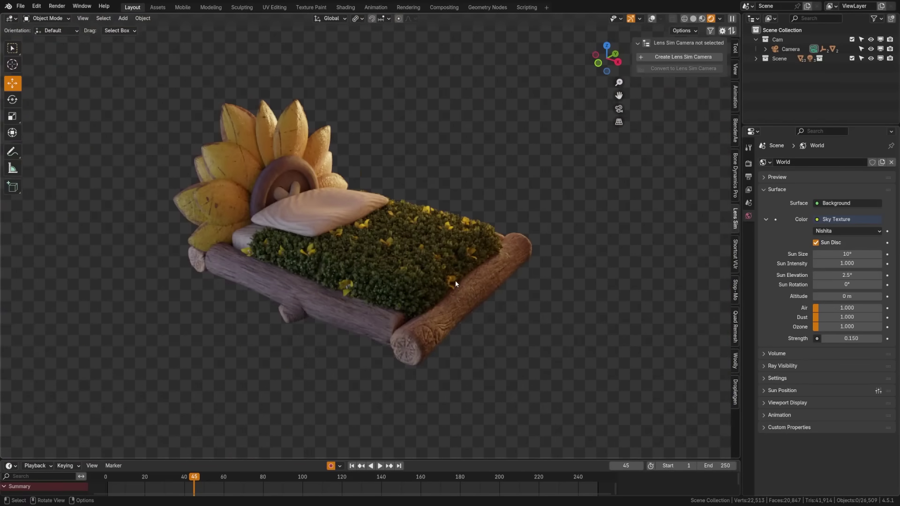
mouse_move(456, 284)
middle_down()
mouse_move(419, 297)
mouse_move(365, 281)
mouse_move(458, 284)
middle_up()
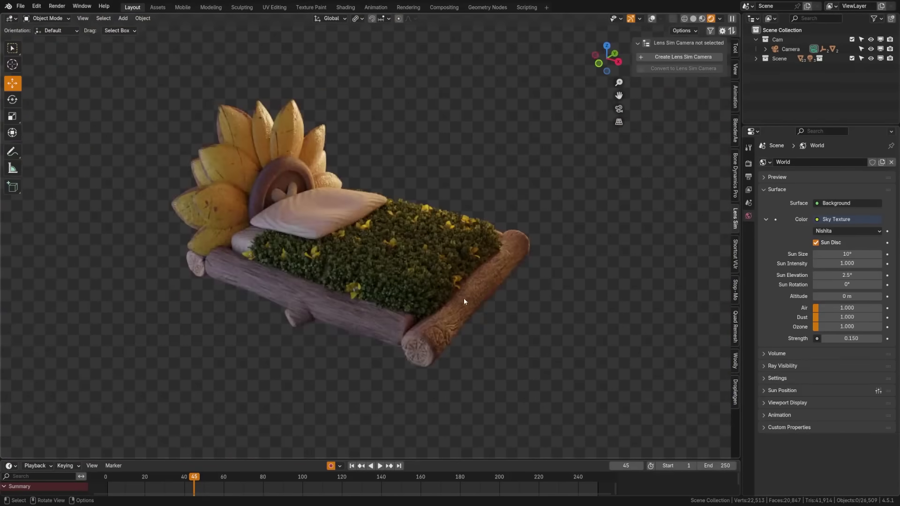